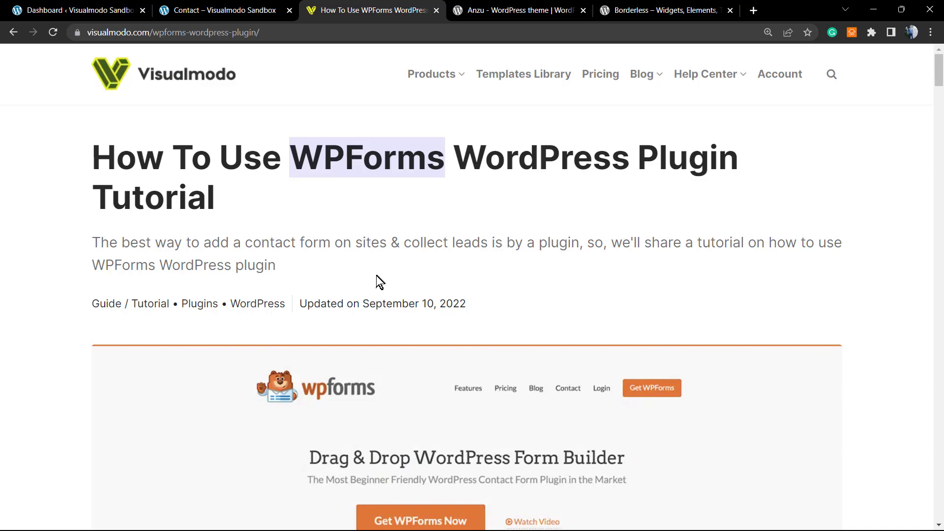
scroll(356, 364, "down", 4)
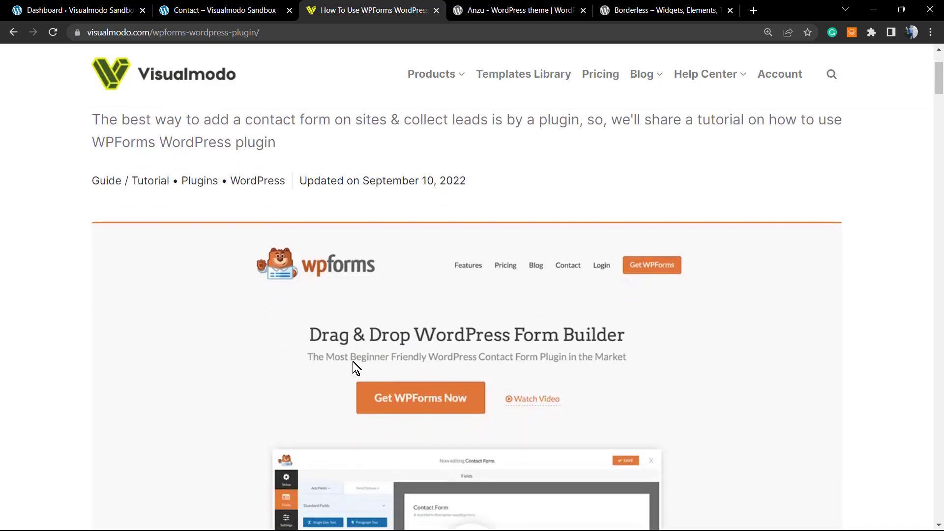
scroll(351, 357, "down", 2)
scroll(283, 370, "up", 6)
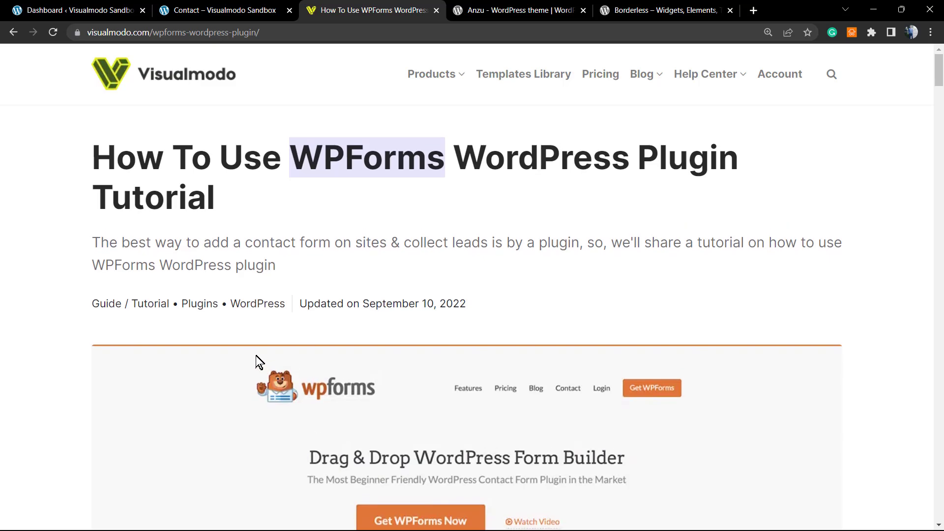
double_click(353, 144)
Go to the WordPress dashboard's page for adding new plugins and search for "WPForms".
left_click(81, 10)
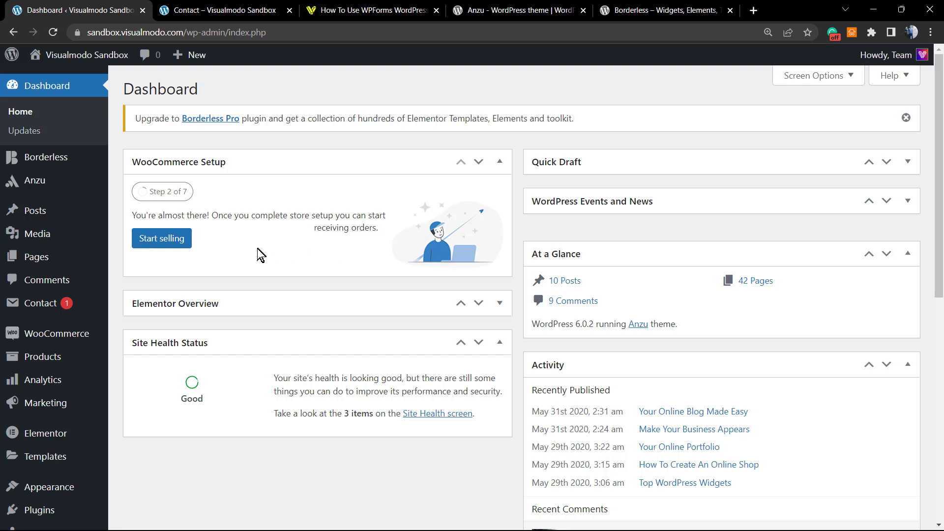
scroll(80, 386, "down", 1)
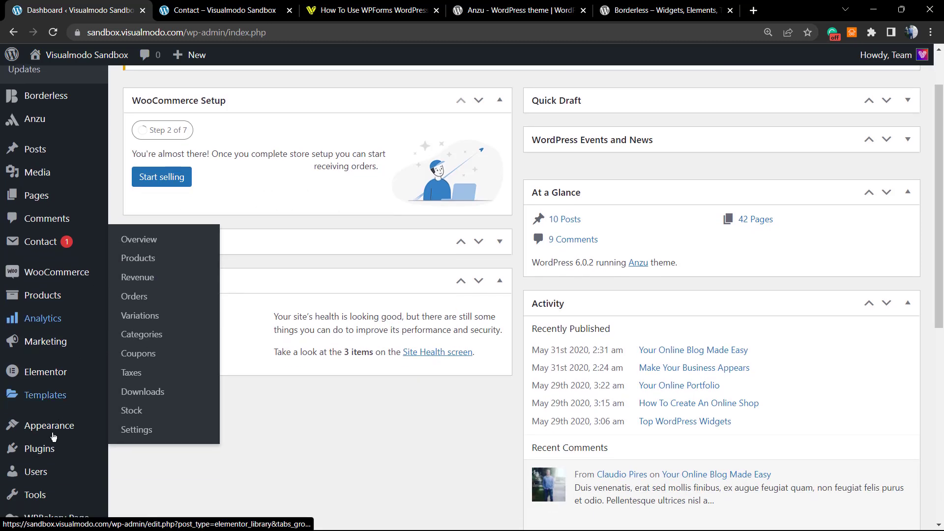
mouse_move(50, 447)
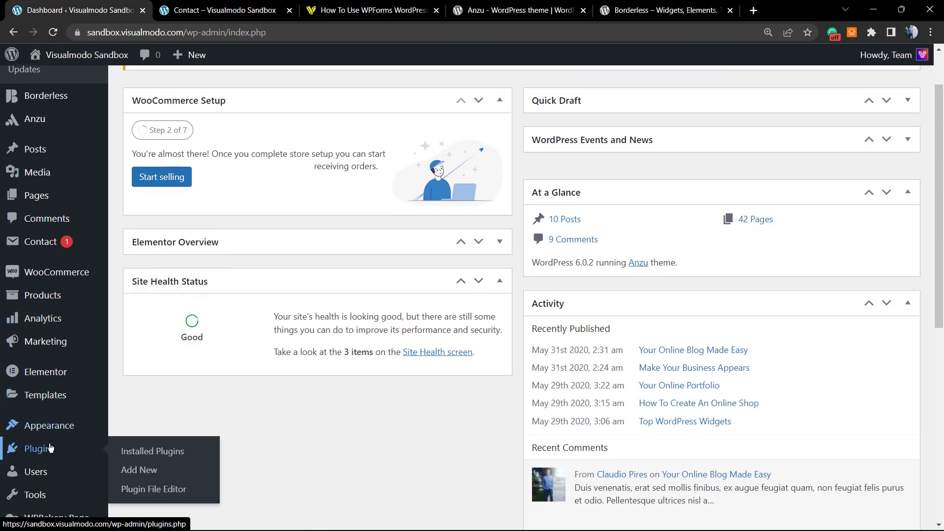
left_click(140, 470)
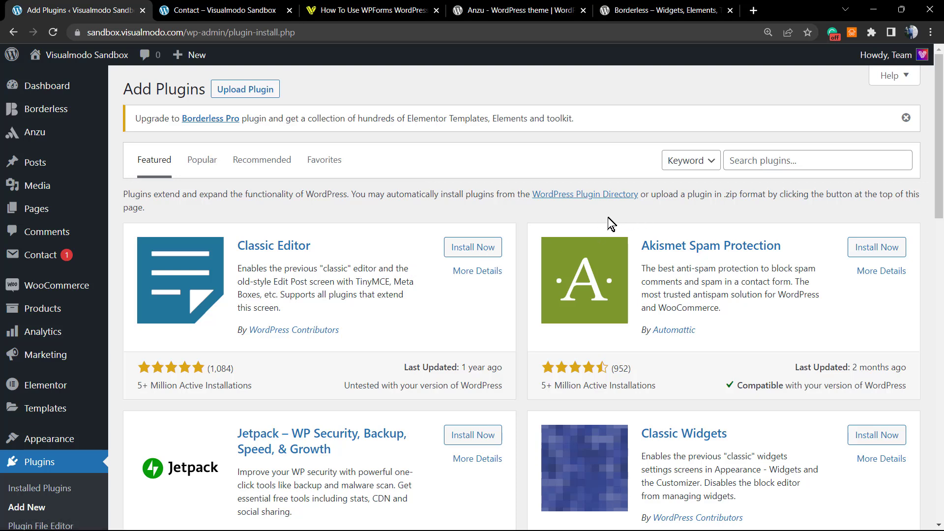
left_click(781, 164)
type("WPForms")
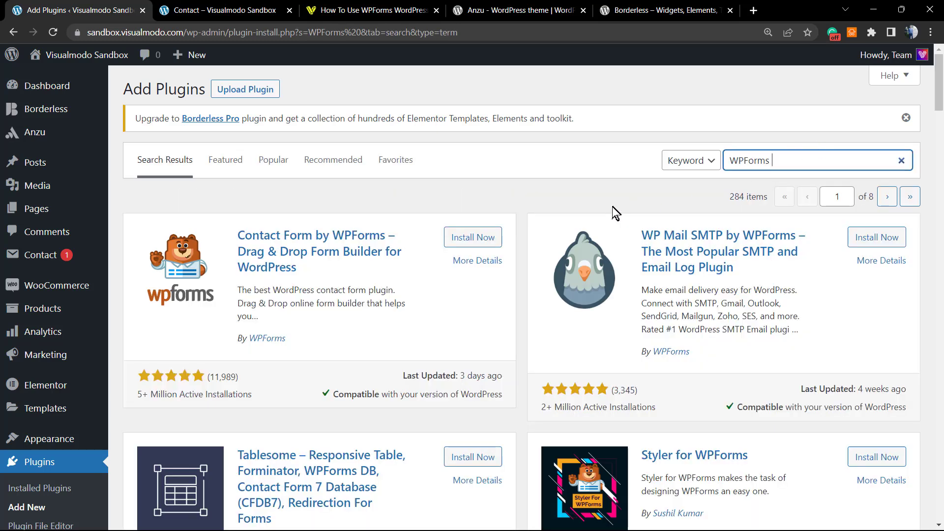
Install and activate the plugin "Contact Form by WPForms – Drag & Drop Form Builder for WordPress".
left_click_drag(239, 231, 368, 268)
left_click(357, 201)
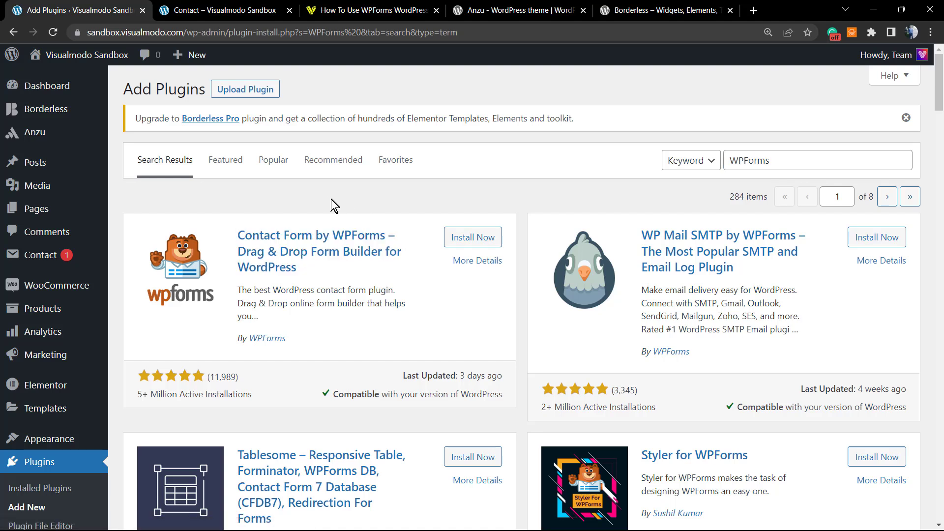
left_click_drag(238, 232, 383, 272)
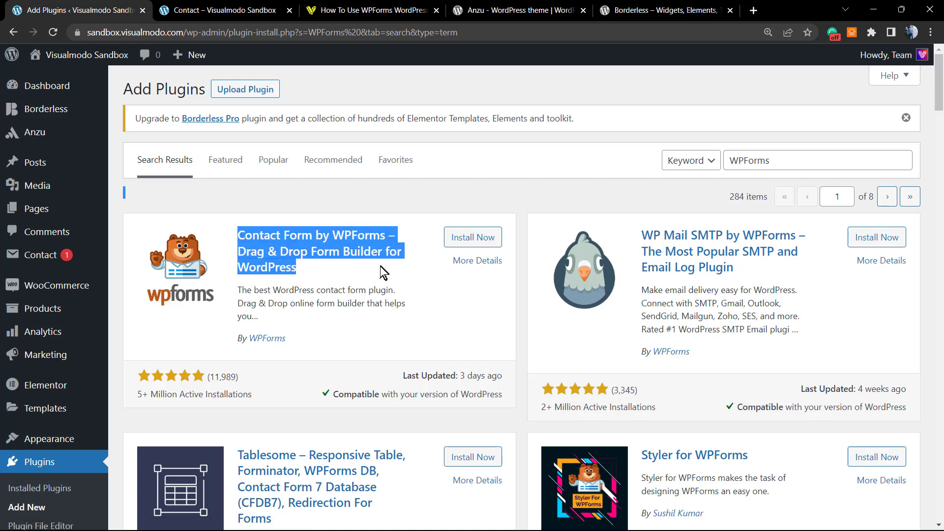
left_click(461, 238)
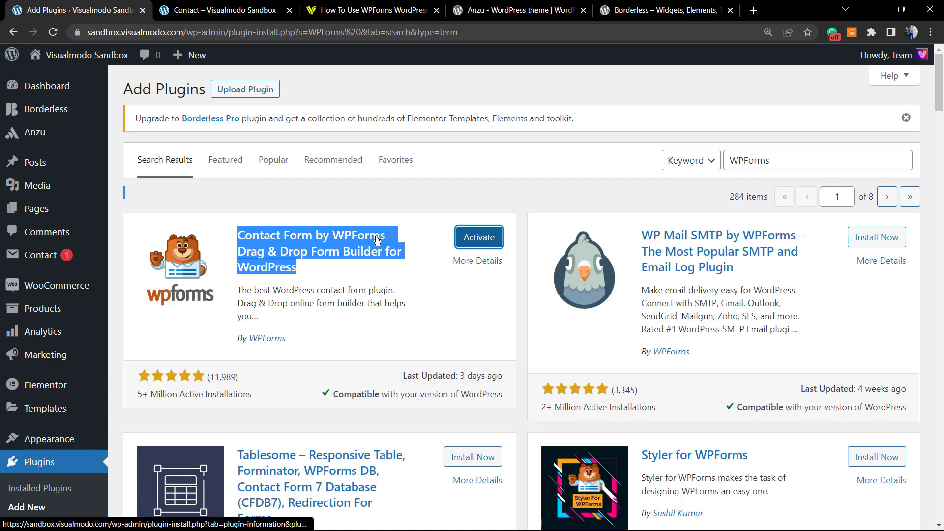
left_click(651, 219)
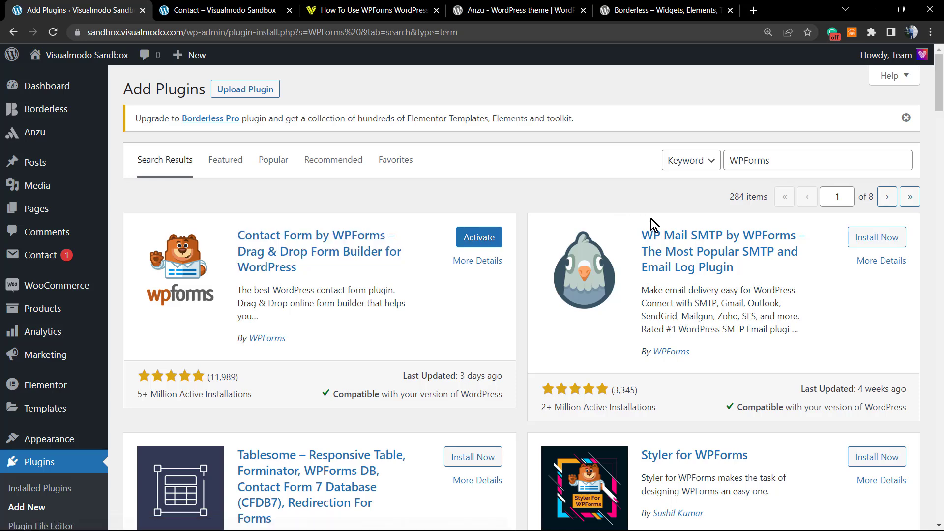
left_click_drag(650, 219, 639, 198)
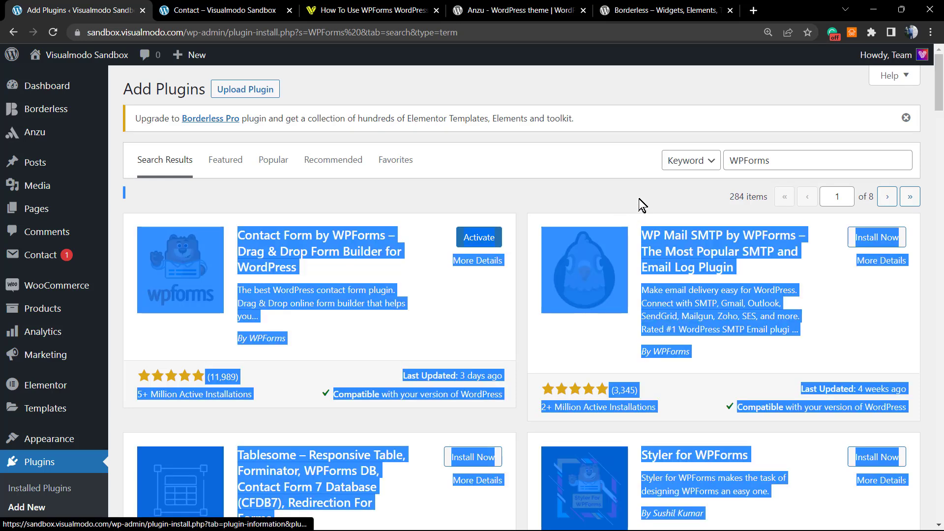
left_click(806, 279)
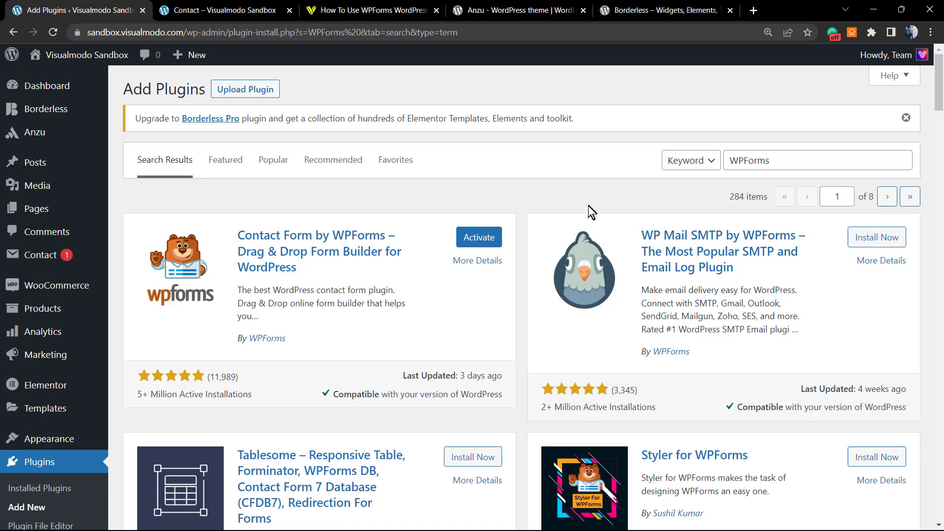
left_click(475, 234)
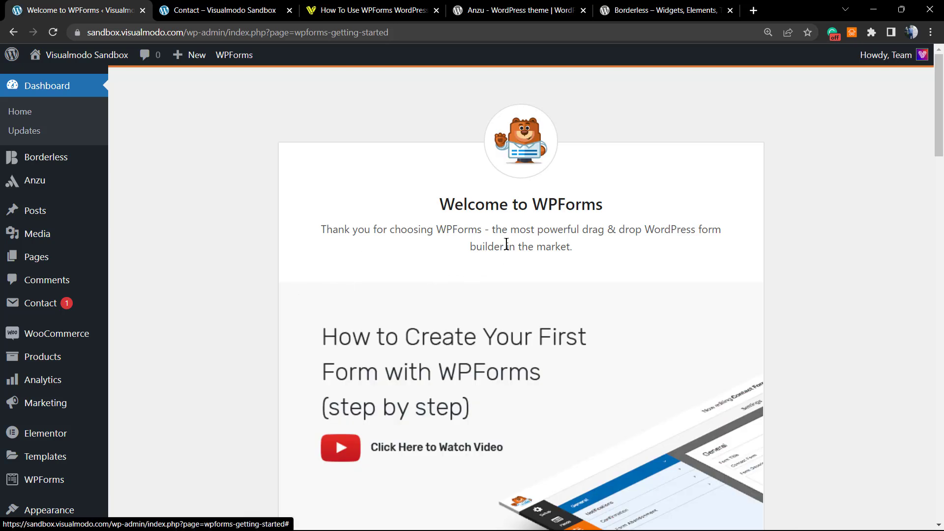
Look through the WPForms welcome page, including the challenge, features and addons, PRO upgrade and testimonials.
left_click_drag(426, 229, 581, 202)
left_click(492, 203)
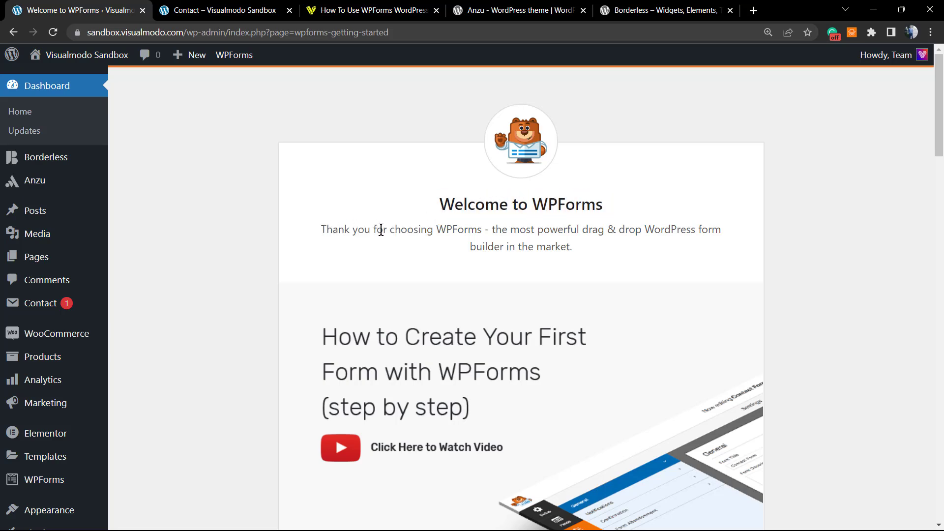
scroll(394, 240, "down", 7)
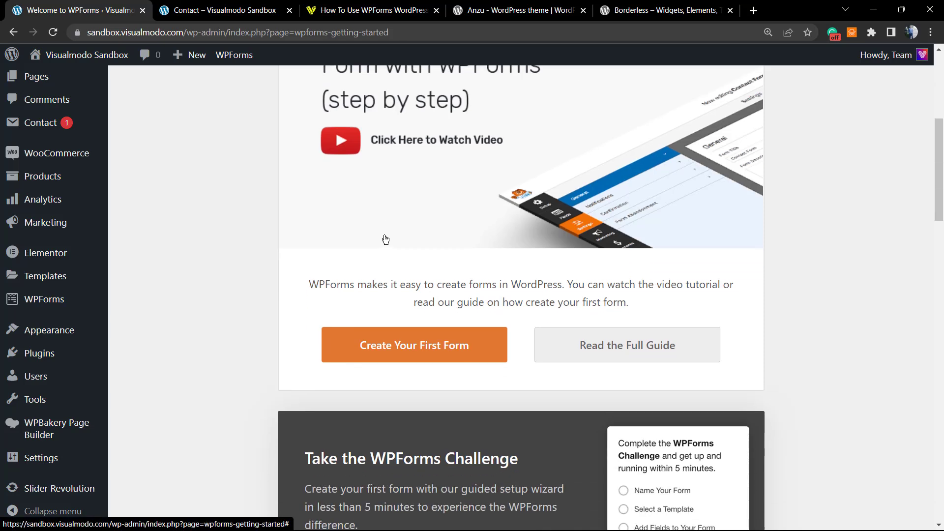
scroll(381, 239, "up", 4)
scroll(398, 324, "down", 4)
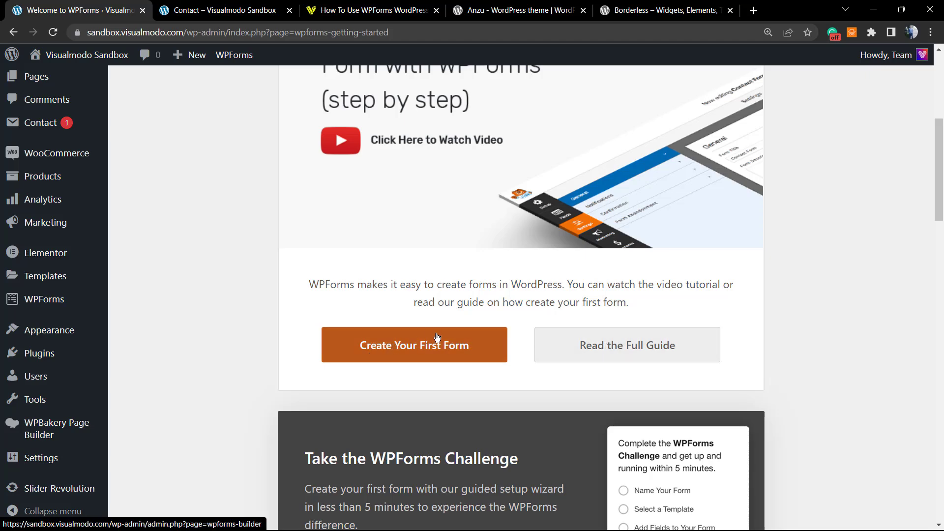
scroll(418, 347, "down", 3)
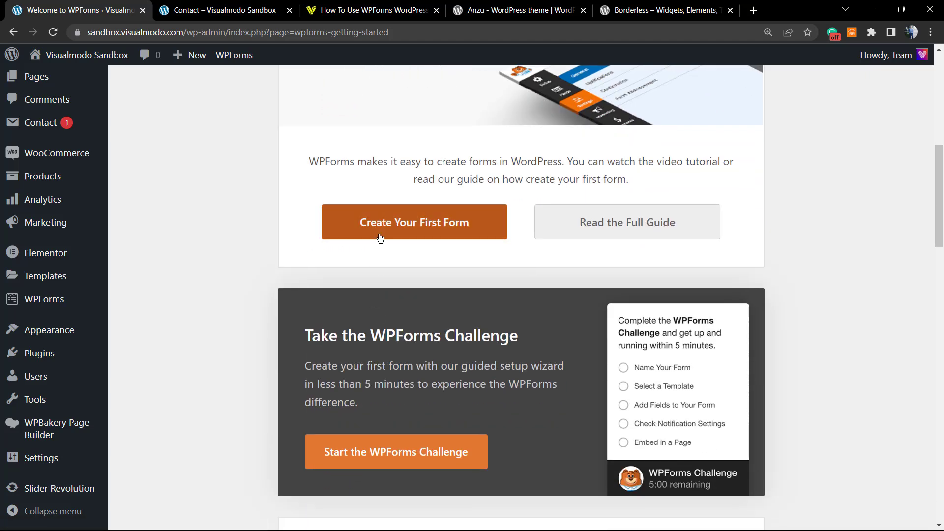
scroll(382, 246, "down", 3)
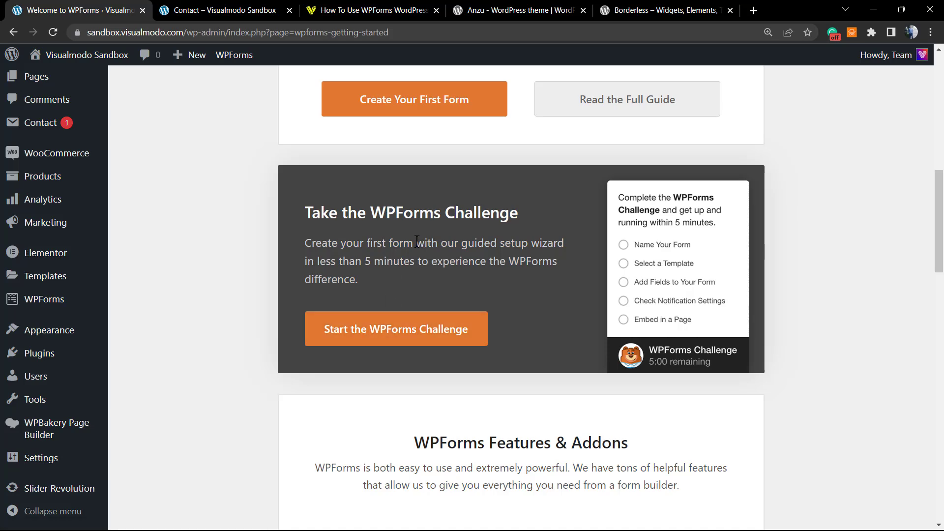
scroll(417, 241, "down", 4)
scroll(397, 217, "down", 9)
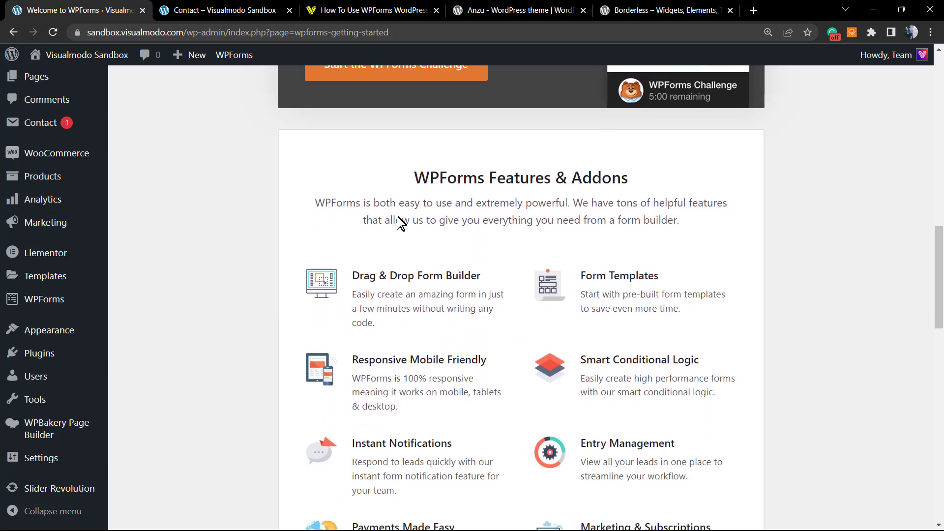
scroll(391, 216, "down", 8)
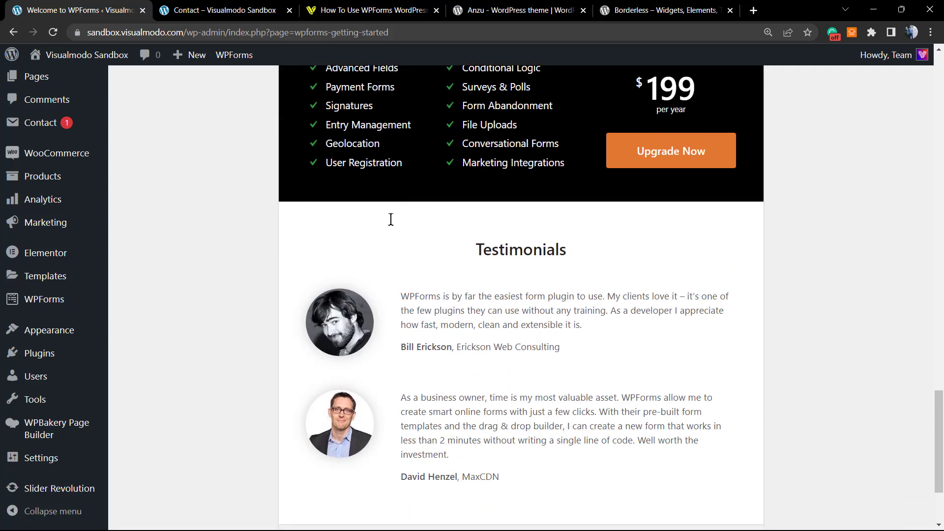
scroll(391, 220, "up", 6)
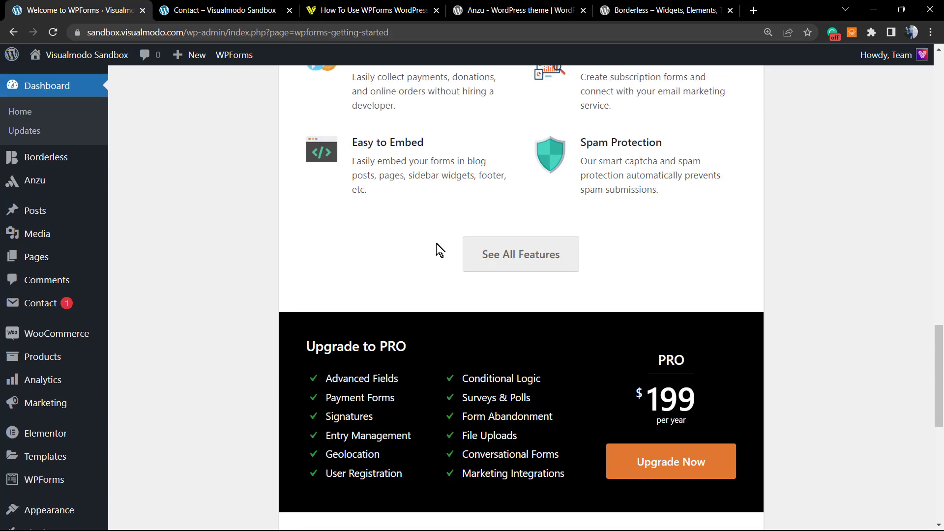
scroll(437, 248, "up", 12)
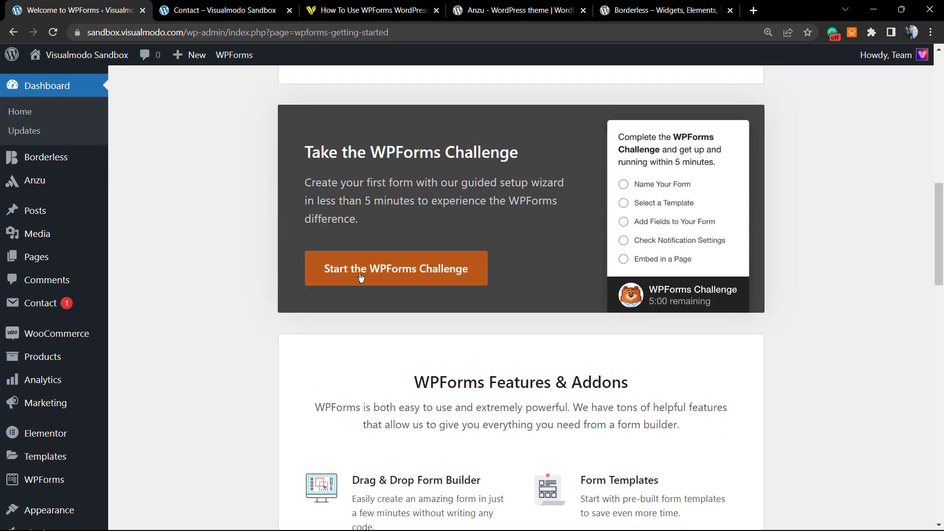
Start creating the first form from the WPForms welcome page and proceed past the form builder's introduction.
scroll(360, 276, "up", 6)
left_click(383, 350)
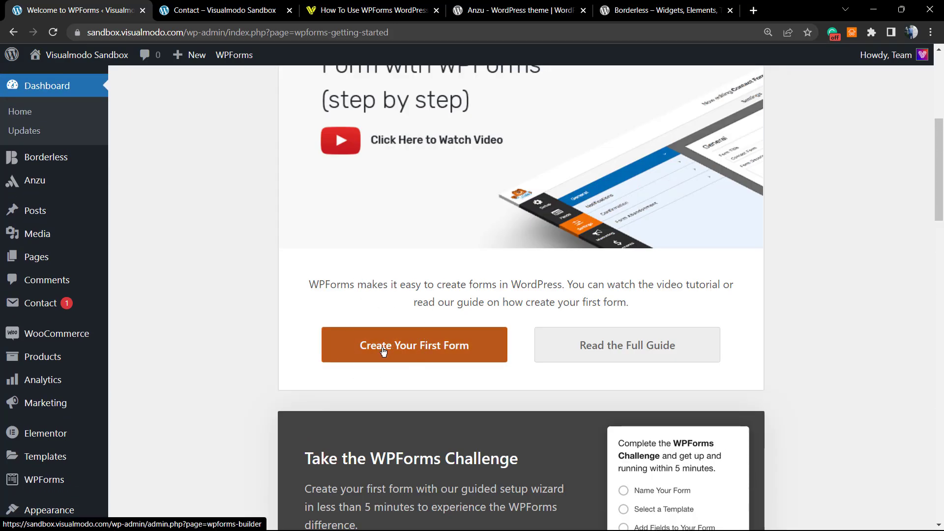
left_click(384, 350)
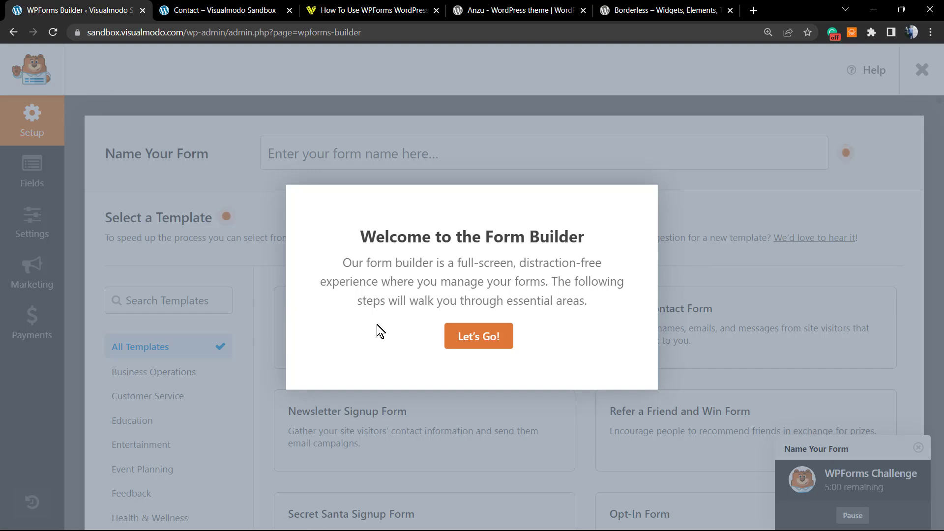
left_click(461, 335)
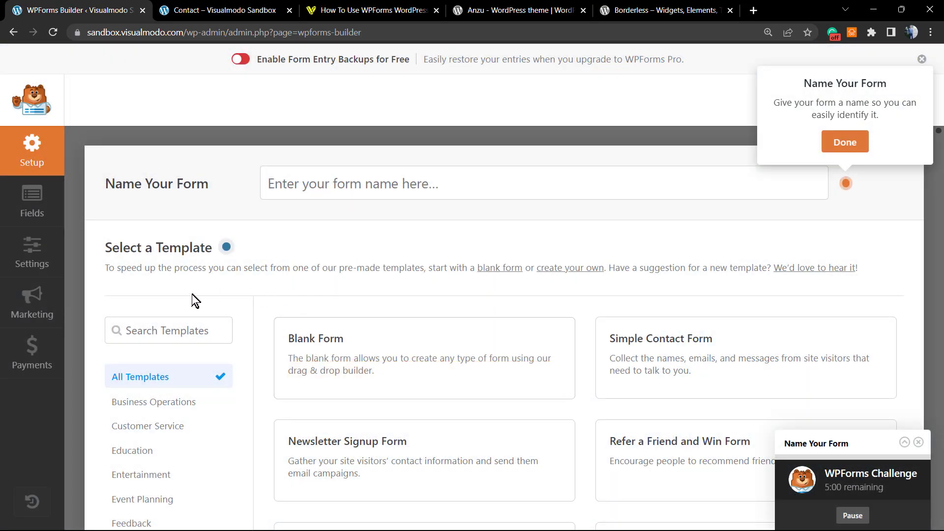
Name the new form "Visualmodo Tutorial Form".
left_click(303, 188)
left_click(314, 197)
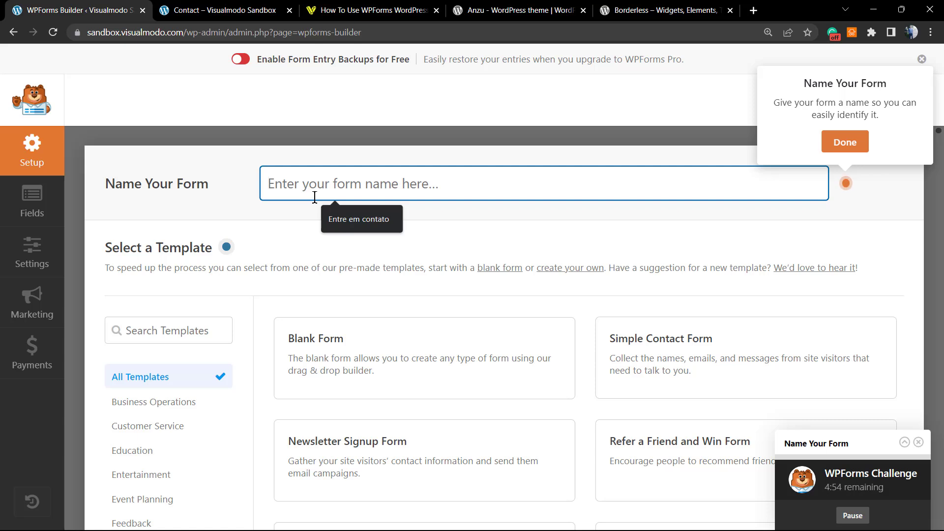
type("Visua")
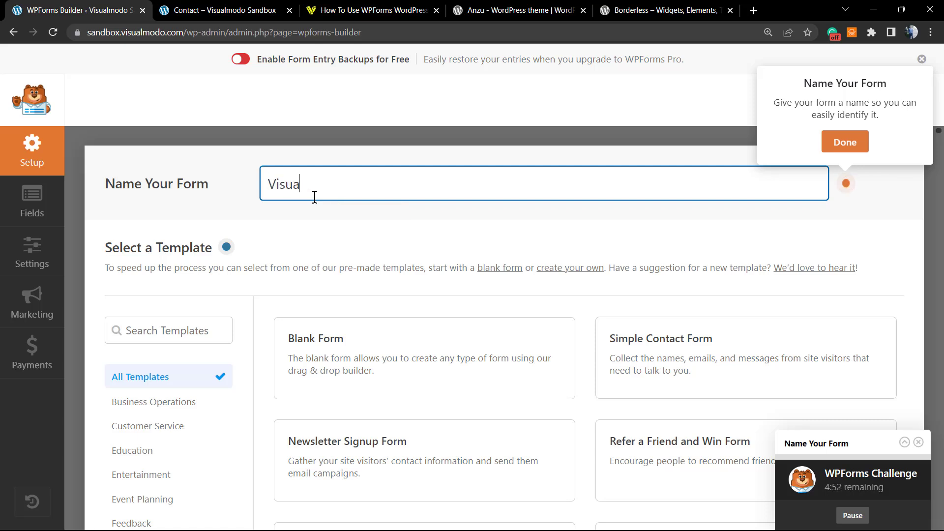
type("lmodo Tutorial F")
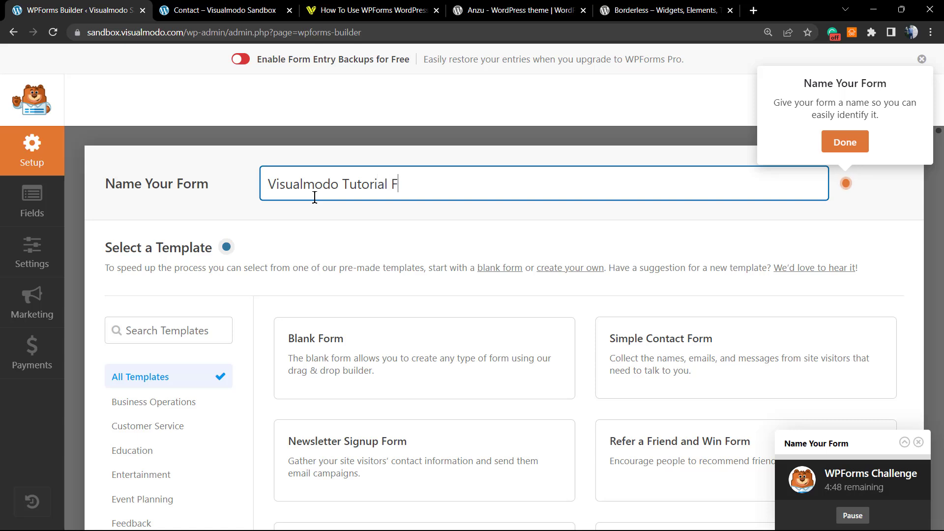
type("orm")
left_click(320, 216)
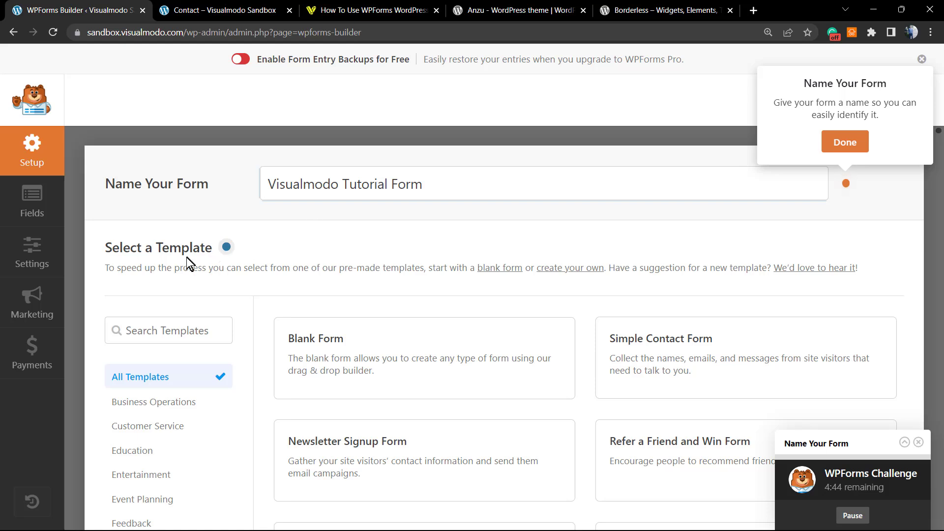
Browse the Business Operations, Customer Service and Feedback form templates, and return to the list of all templates.
scroll(248, 290, "down", 1)
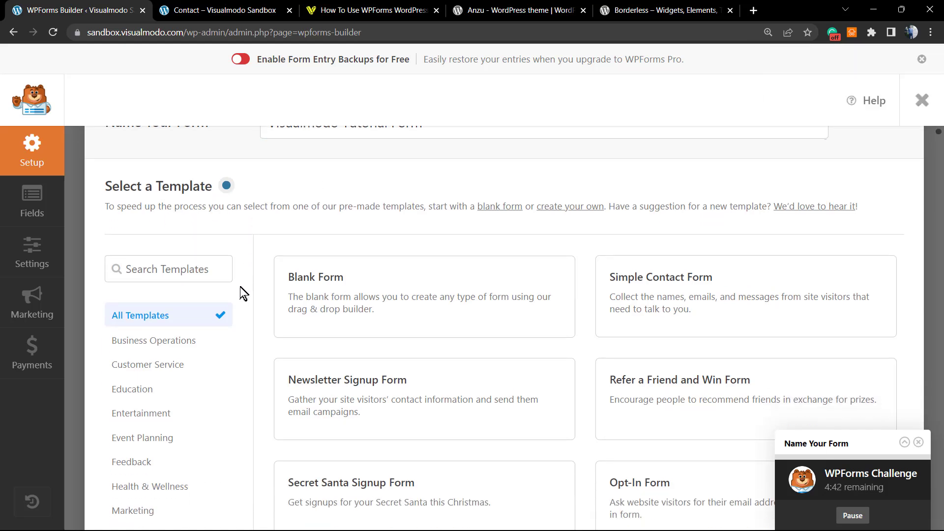
left_click(147, 346)
scroll(158, 234, "down", 2)
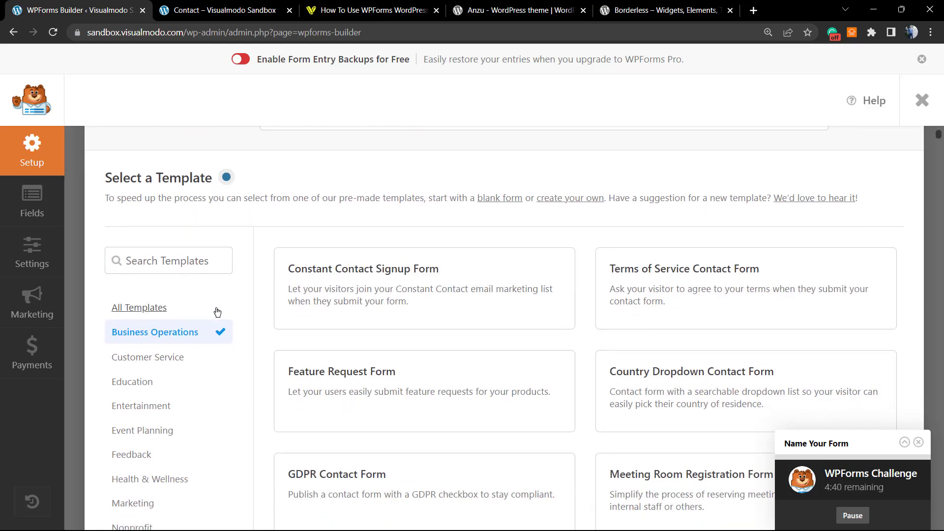
left_click(158, 236)
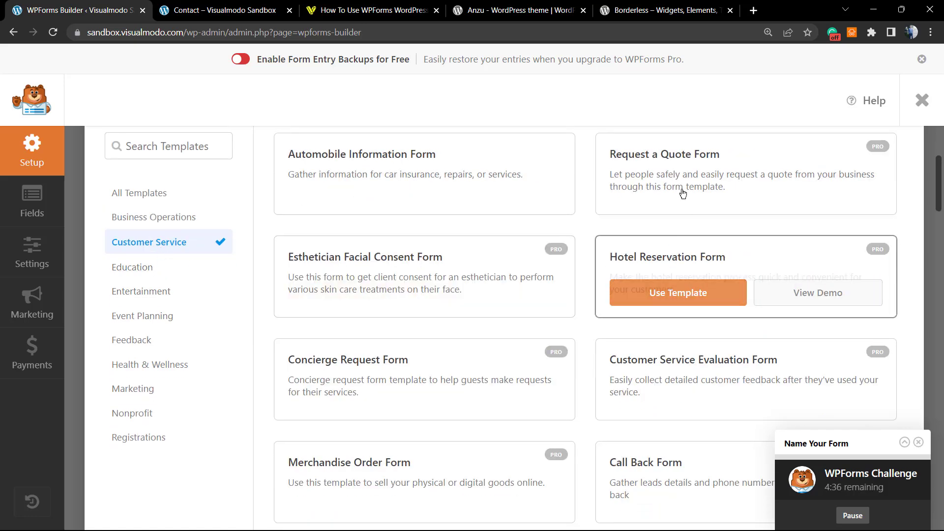
left_click(154, 338)
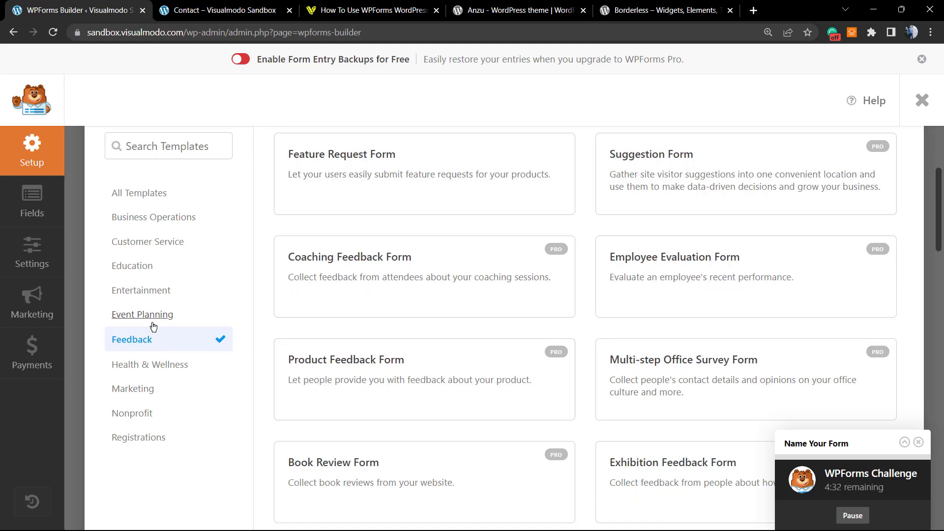
scroll(153, 320, "up", 2)
left_click(164, 257)
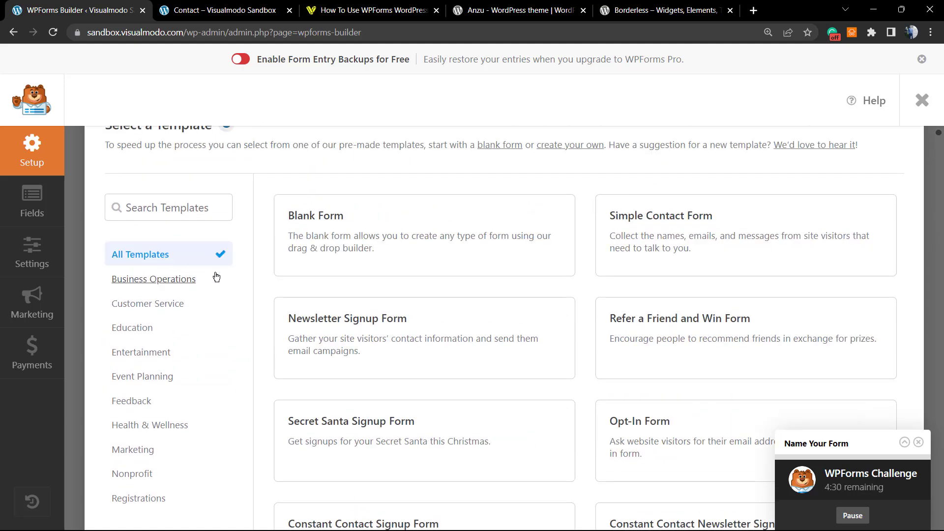
Browse the Registrations and Business Operations form templates, and return to the list of all templates.
scroll(174, 268, "down", 4)
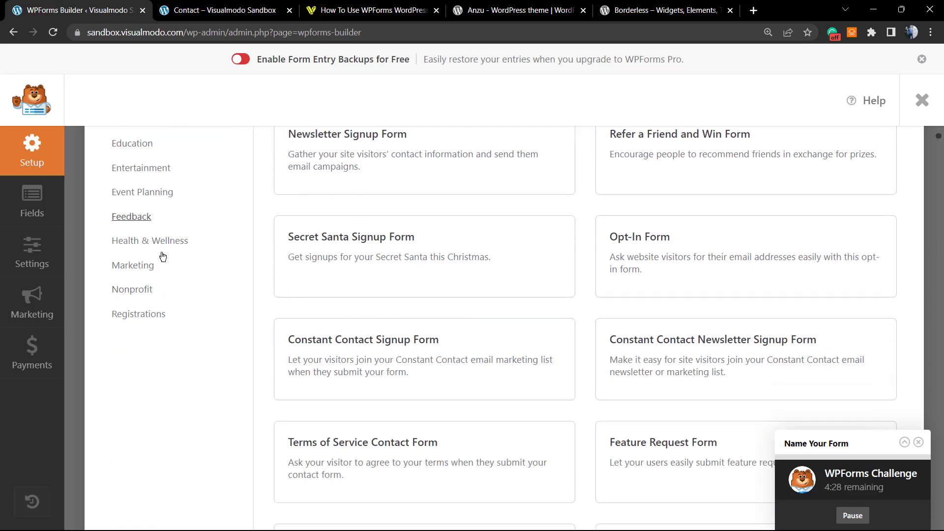
scroll(183, 310, "up", 5)
scroll(184, 324, "down", 4)
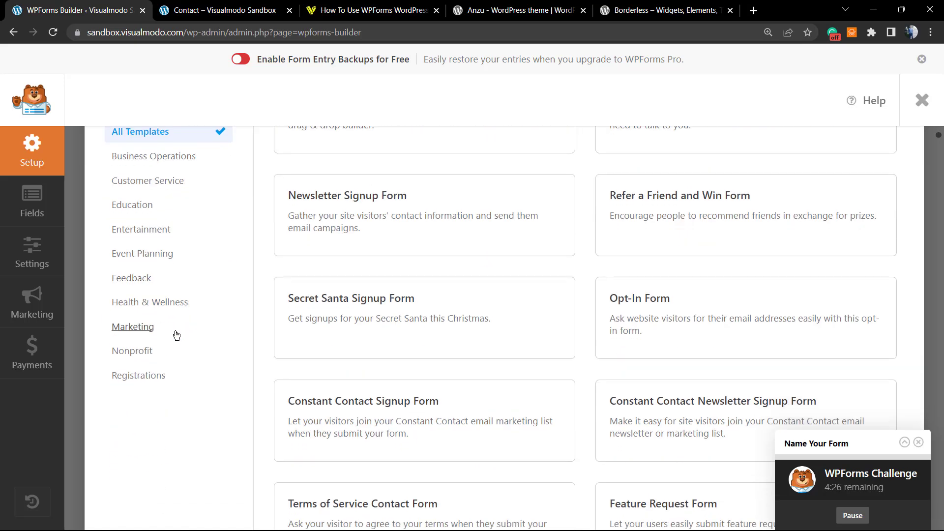
left_click(152, 377)
scroll(259, 312, "up", 3)
mouse_move(298, 264)
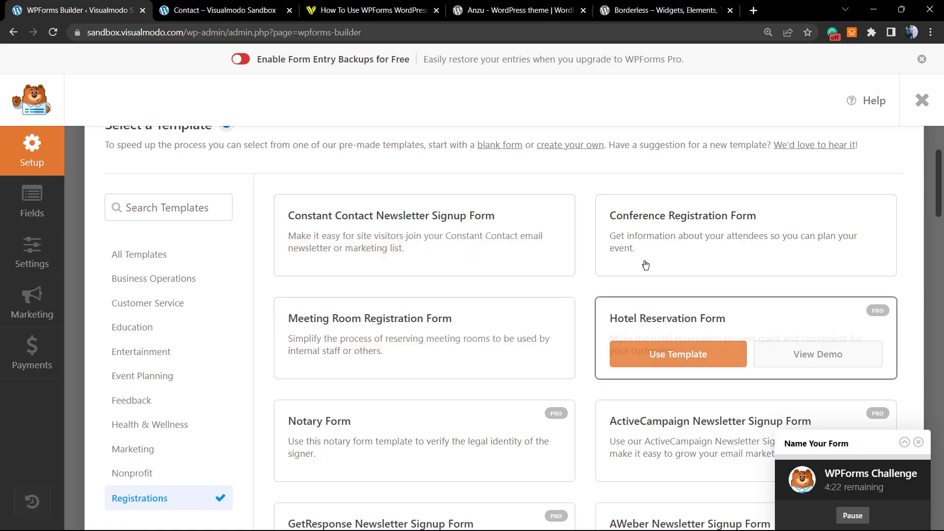
mouse_move(327, 356)
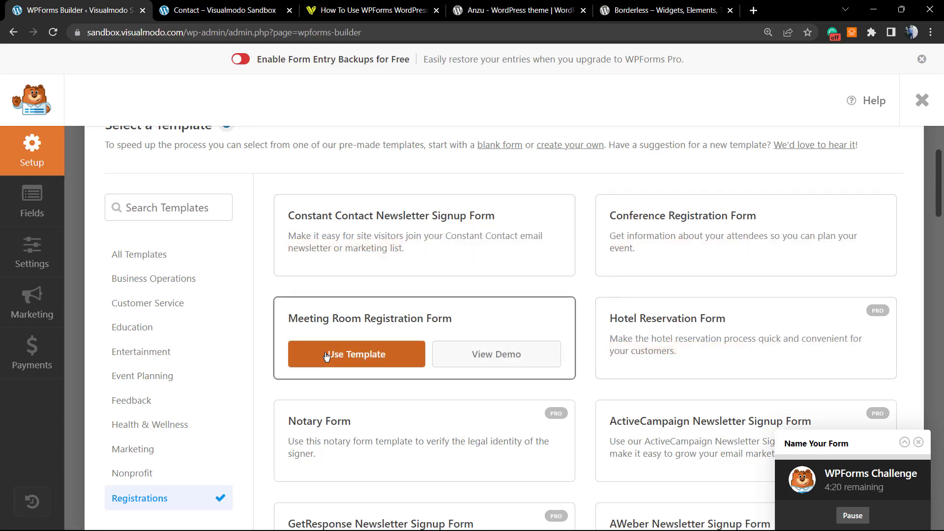
left_click(141, 283)
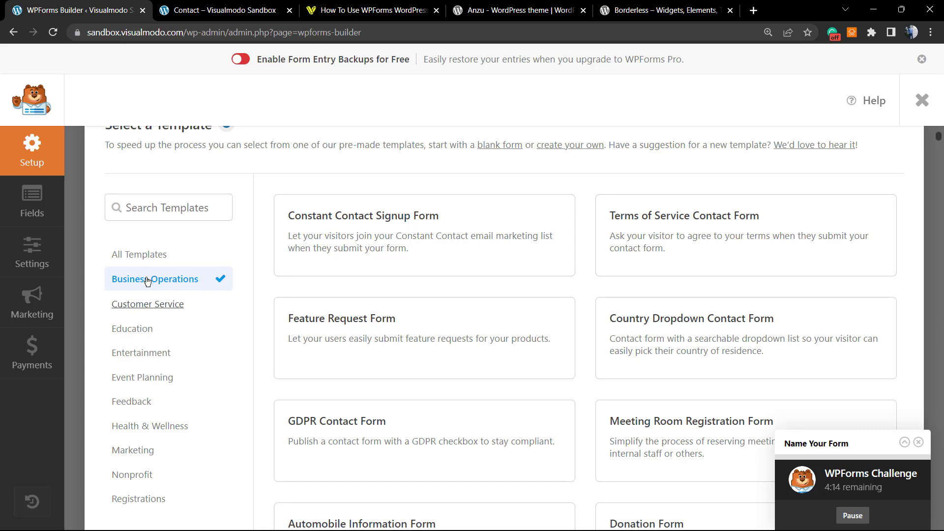
left_click(147, 261)
Look through the available templates, from Blank Form and Simple Contact Form to the newsletter signup, Opt-In and Feature Request forms.
mouse_move(381, 250)
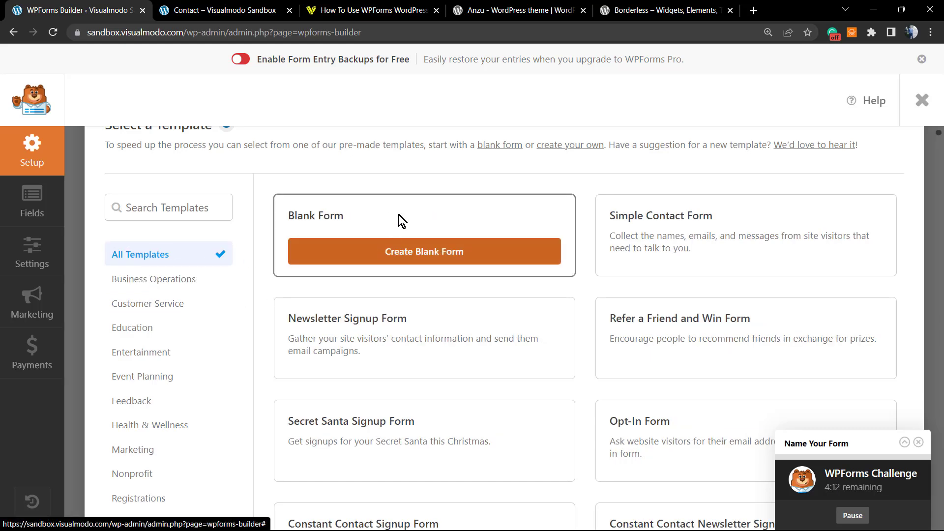
mouse_move(637, 255)
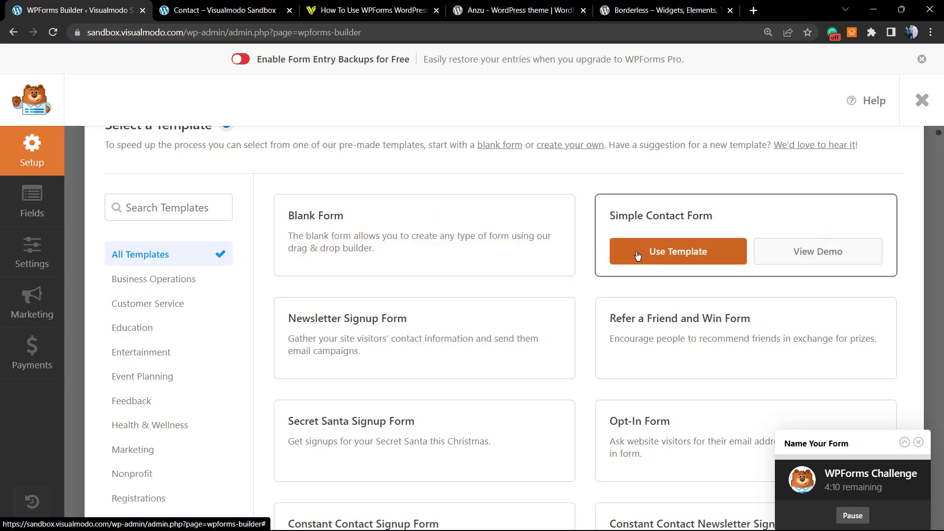
mouse_move(365, 337)
mouse_move(652, 340)
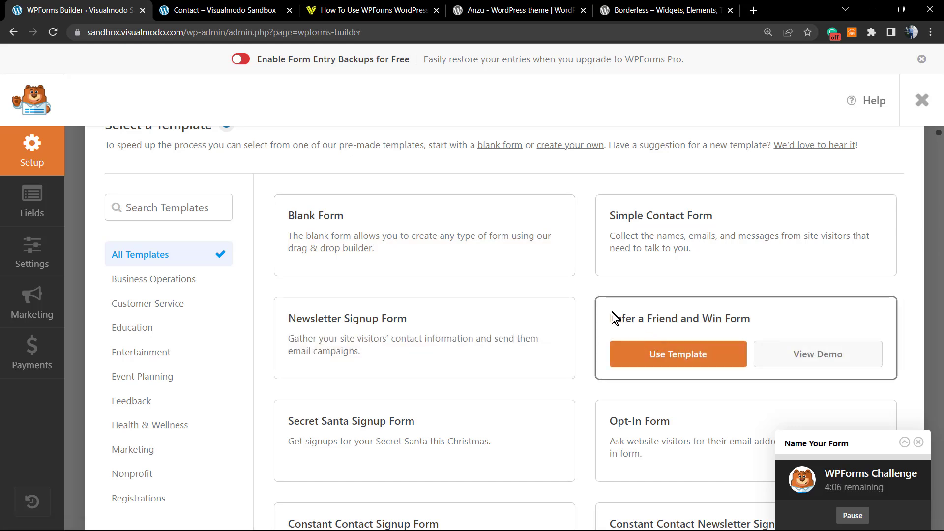
scroll(607, 309, "down", 1)
mouse_move(364, 394)
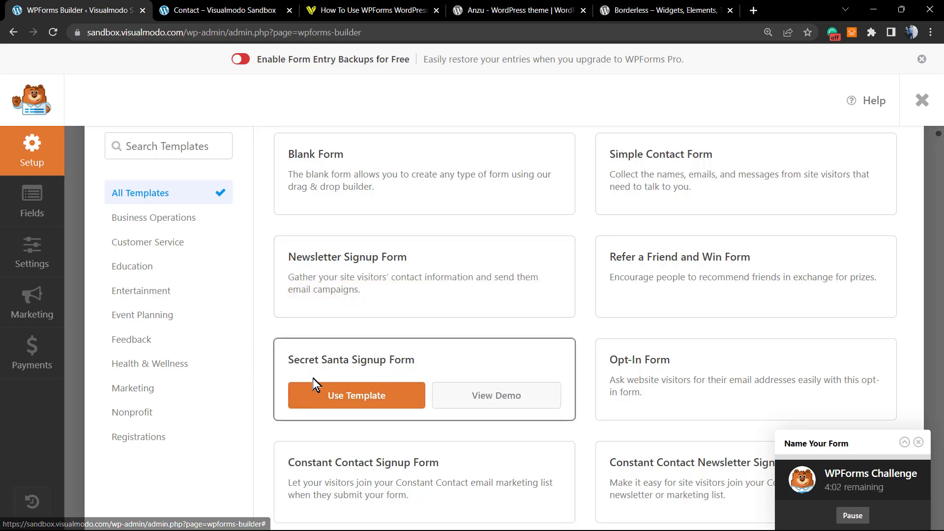
mouse_move(641, 387)
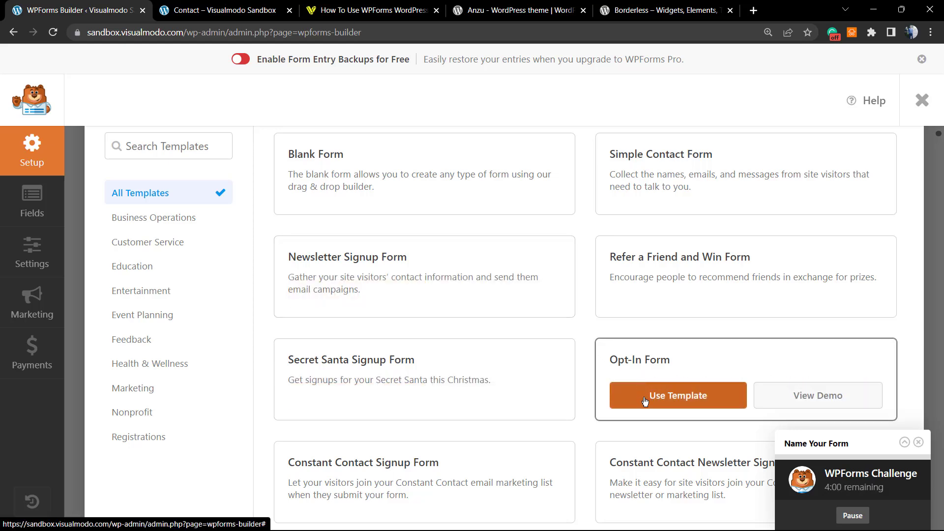
scroll(645, 401, "down", 2)
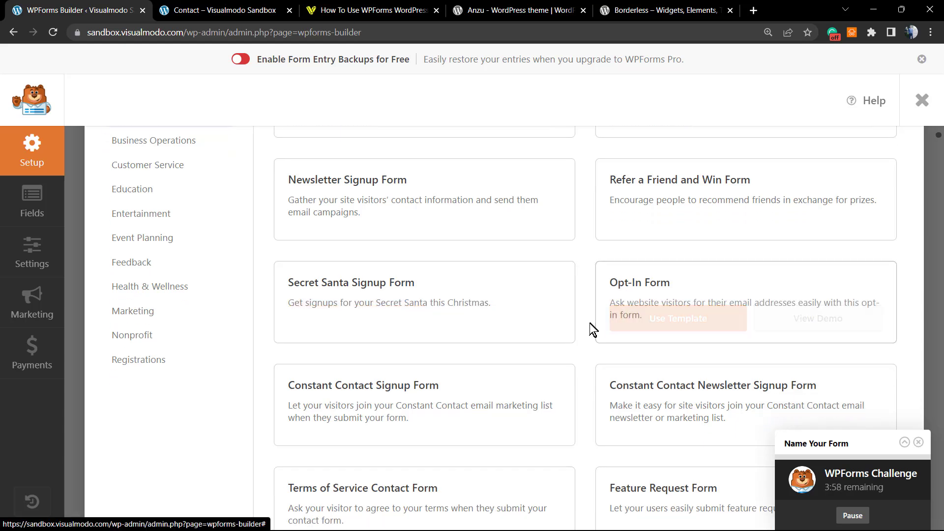
scroll(589, 323, "down", 2)
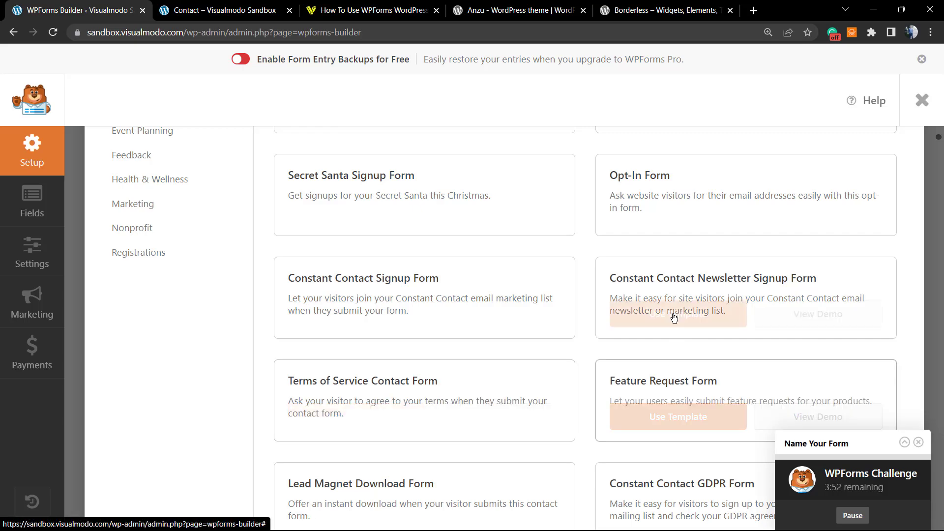
Create the form from the Simple Contact Form template and dismiss the challenge's fields, notifications and page embedding prompts.
scroll(674, 317, "up", 6)
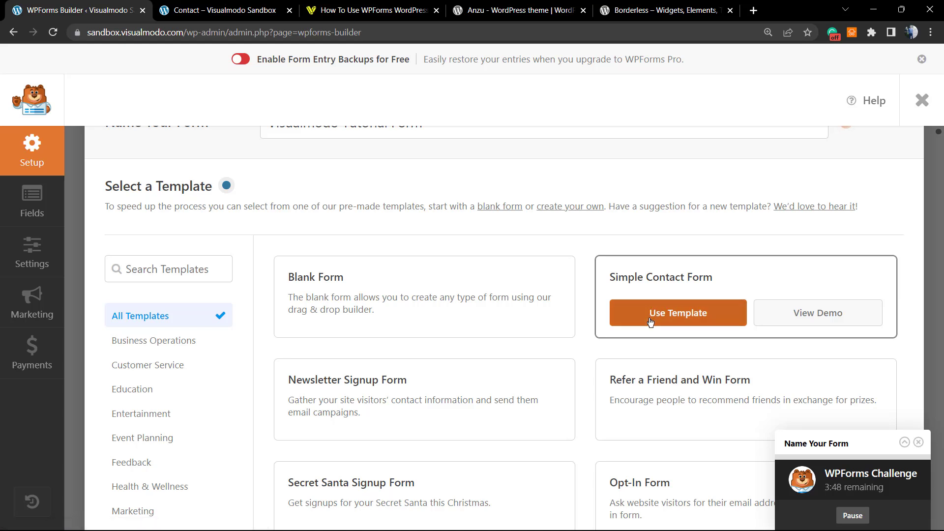
left_click(676, 317)
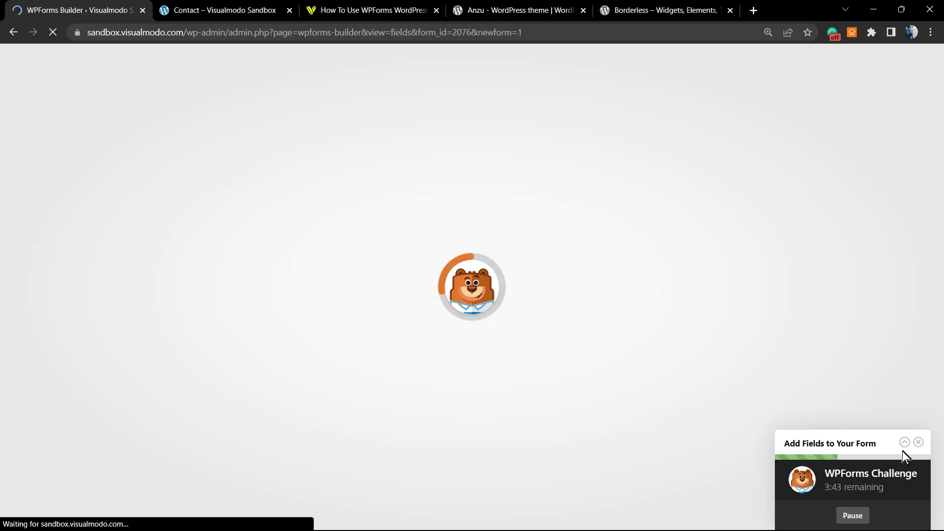
left_click(918, 442)
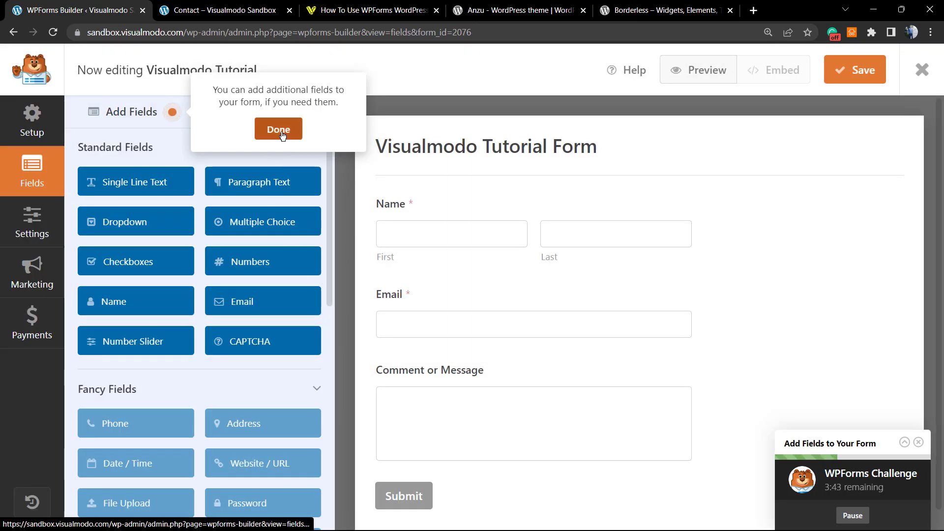
left_click(278, 129)
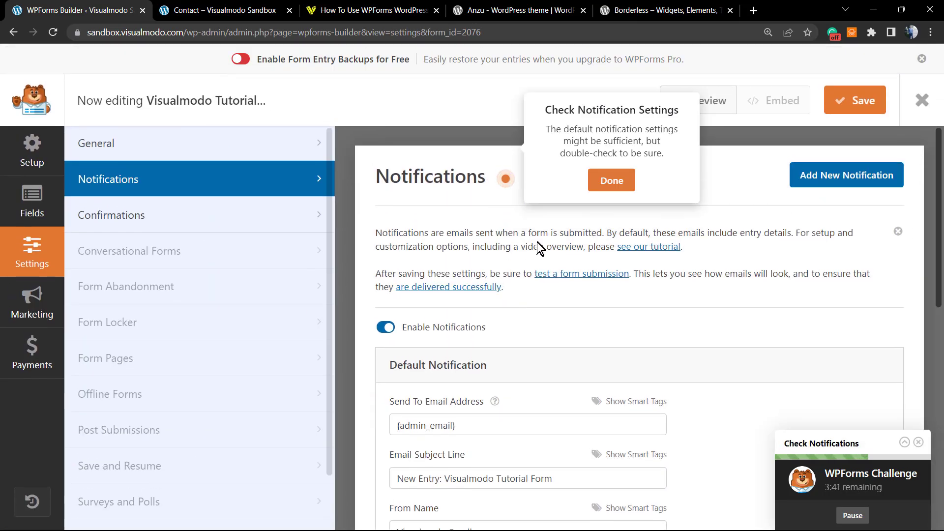
left_click(609, 178)
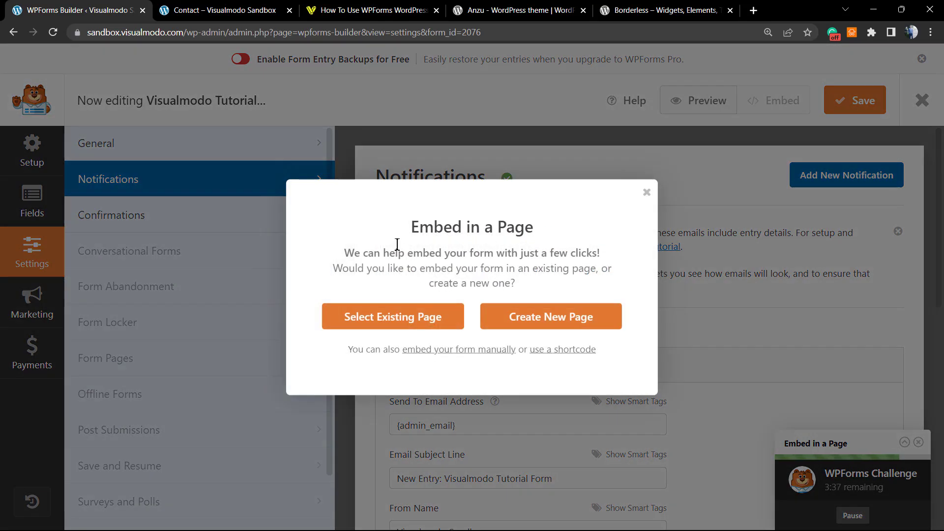
left_click(645, 193)
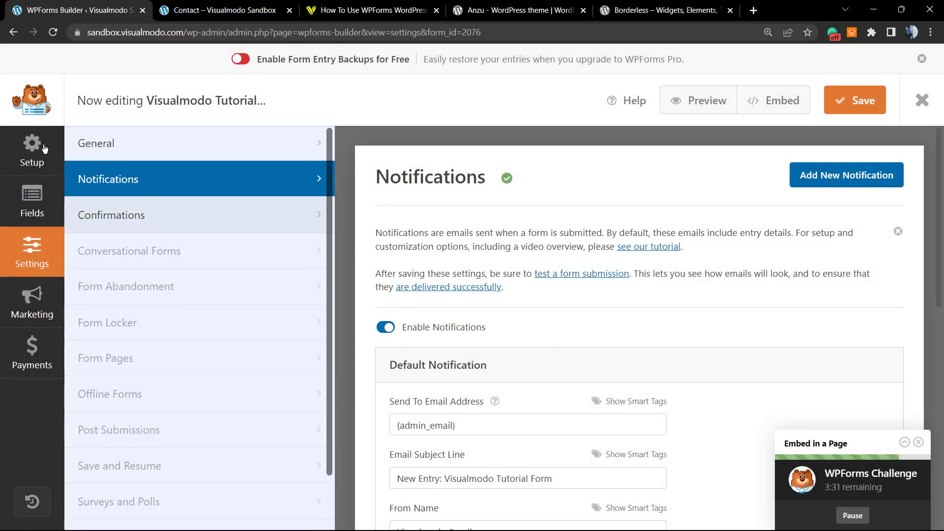
Check the default notification settings, return to the template selection and create another form from the Simple Contact Form template.
scroll(474, 327, "down", 3)
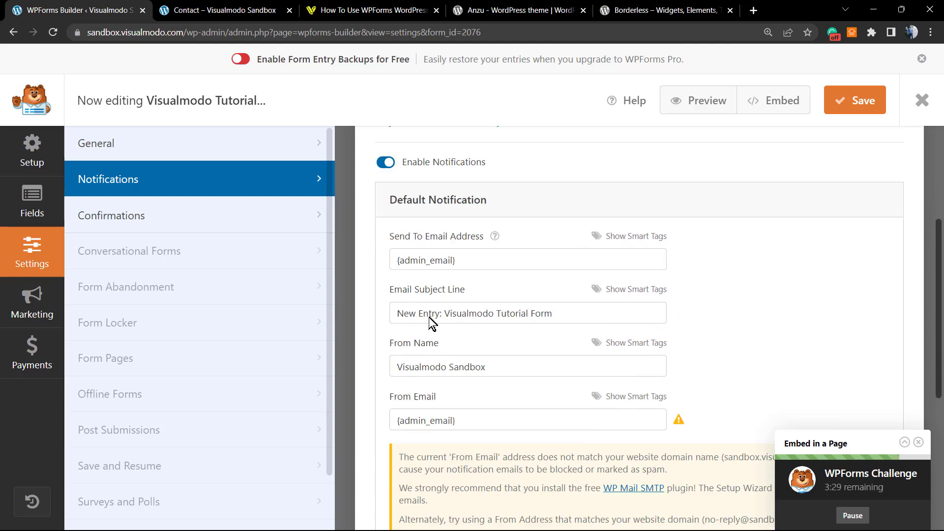
scroll(429, 317, "up", 3)
left_click(14, 31)
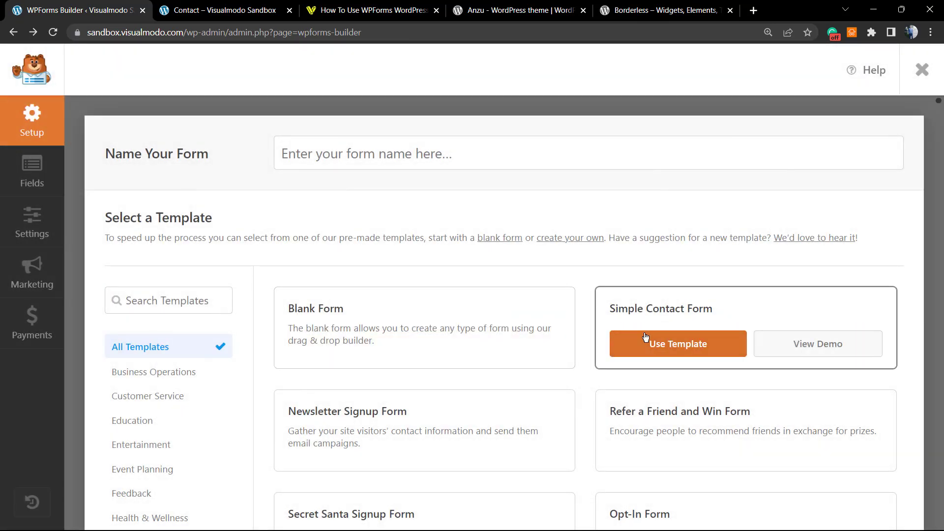
left_click(670, 349)
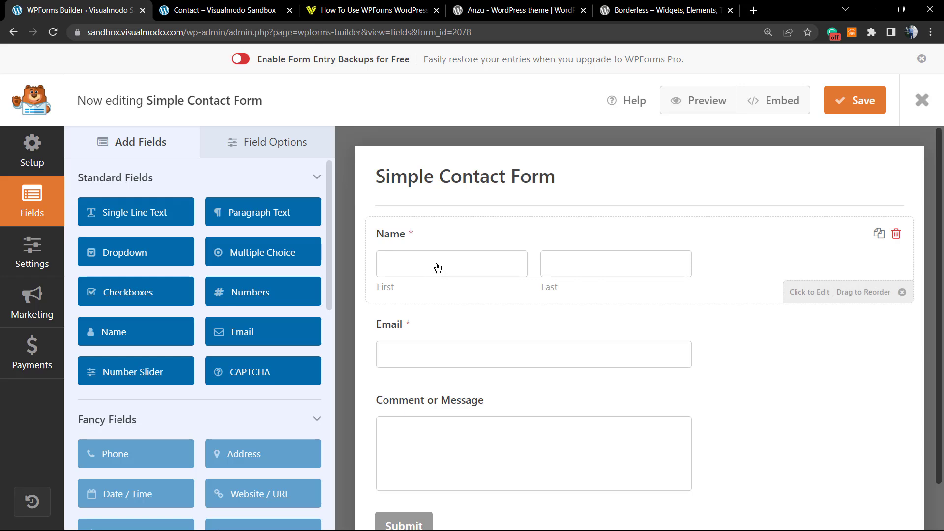
Add a Numbers field between the Email and Comment or Message fields, and look over the other standard and fancy fields.
scroll(428, 282, "down", 1)
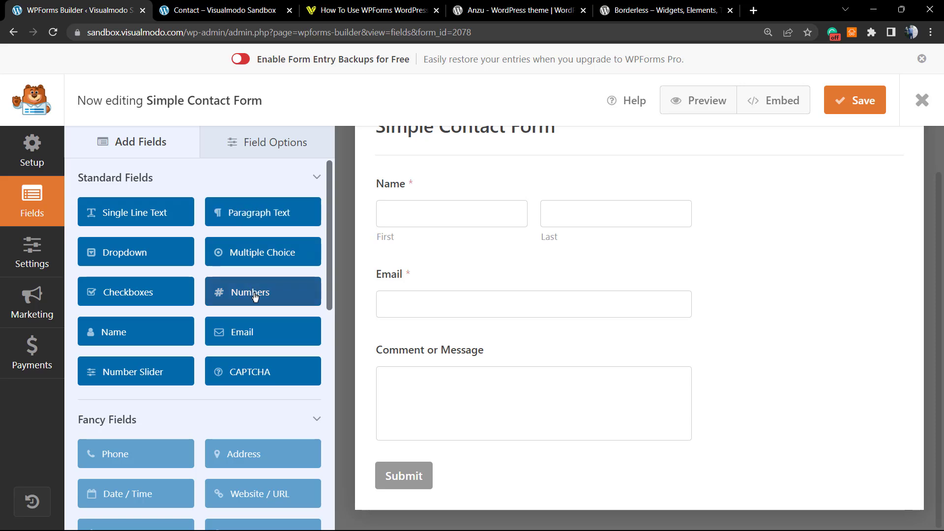
left_click_drag(248, 291, 427, 352)
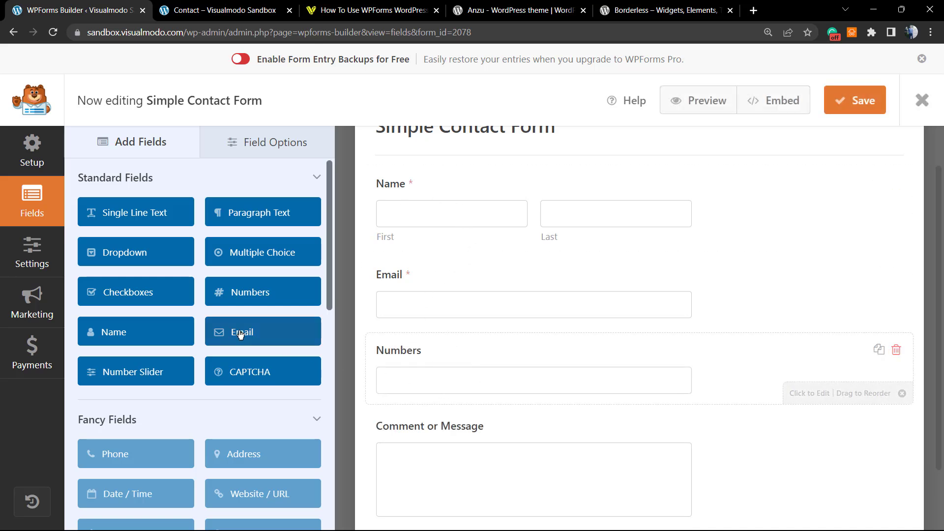
scroll(147, 362, "down", 1)
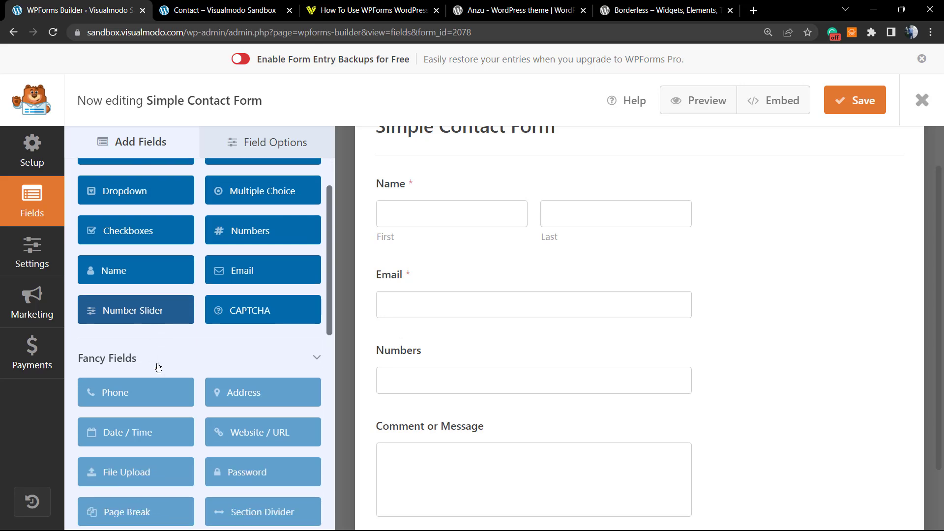
scroll(162, 364, "up", 1)
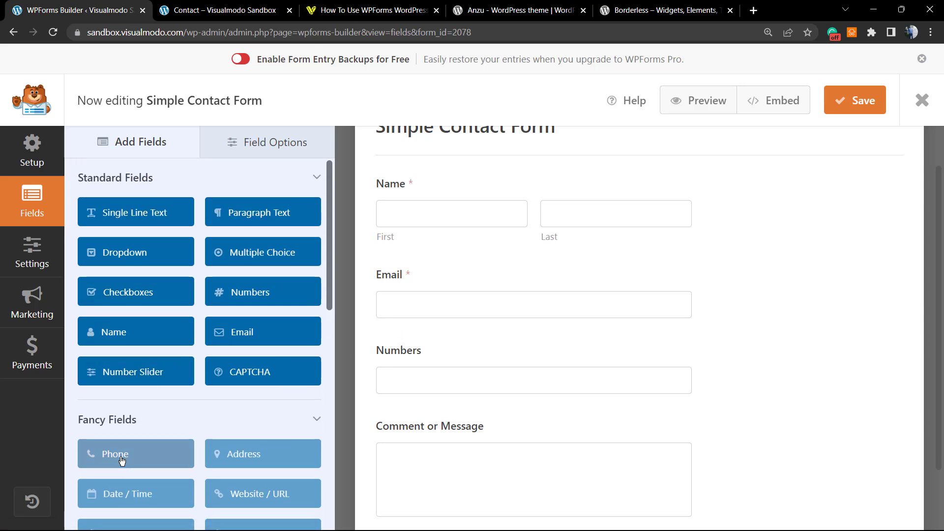
scroll(122, 460, "down", 1)
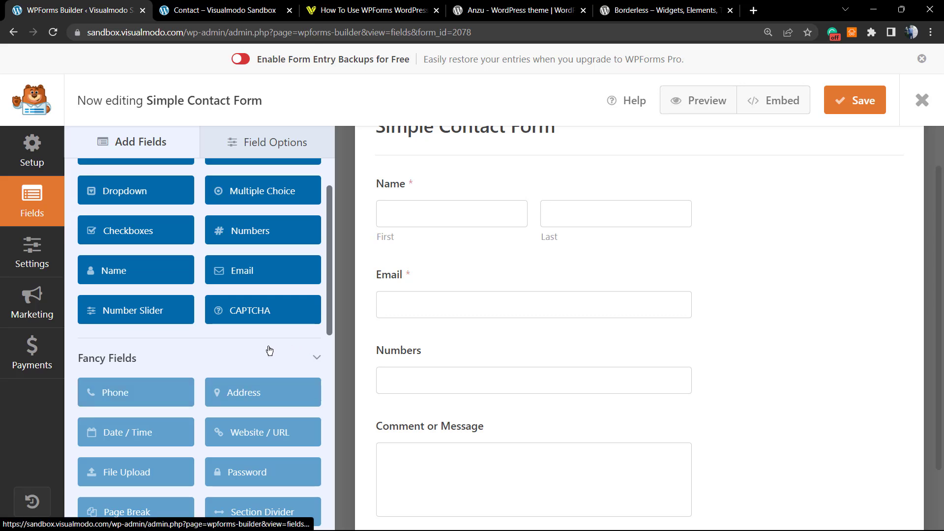
scroll(249, 360, "down", 1)
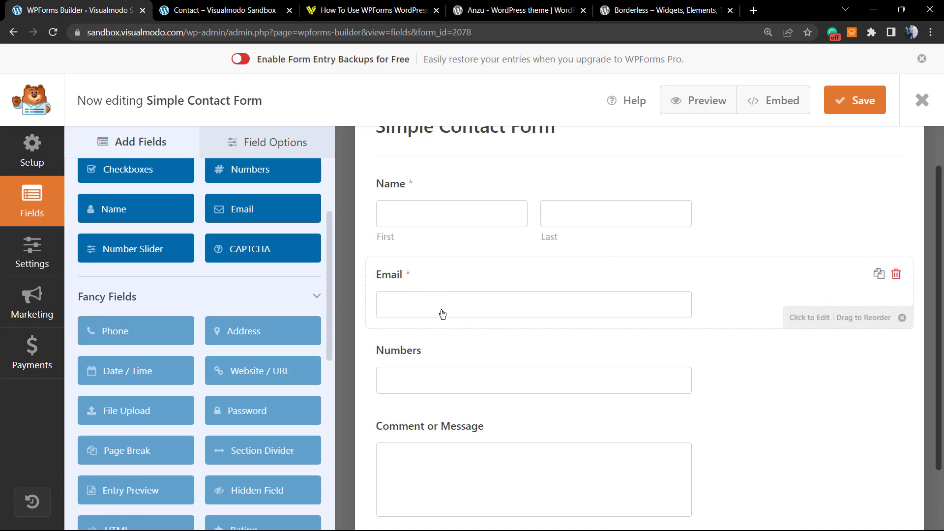
Give the Numbers field the description "enter the phone number" and make the field required.
left_click(431, 382)
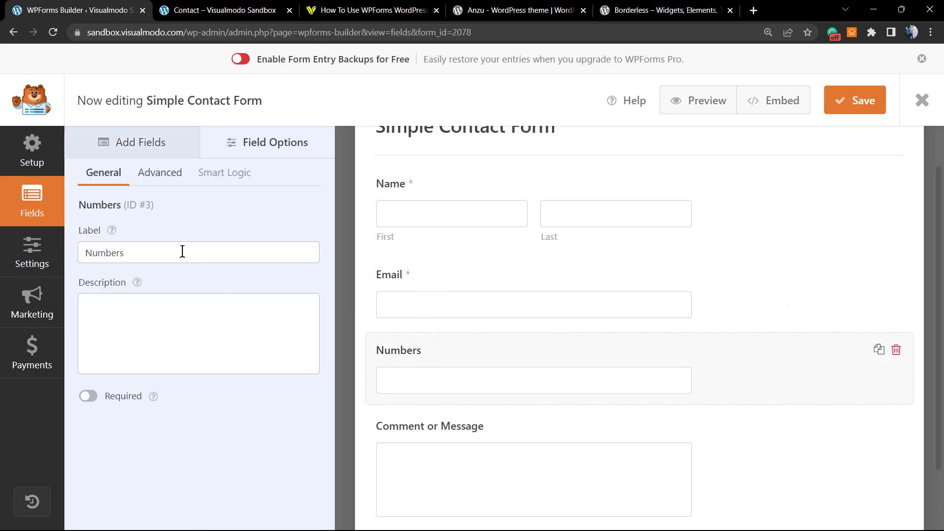
left_click(164, 318)
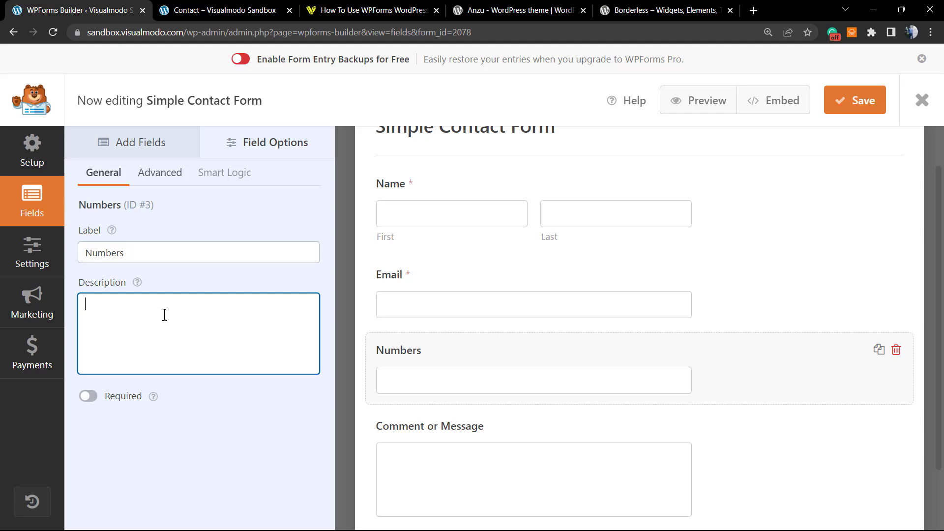
type("wnter ")
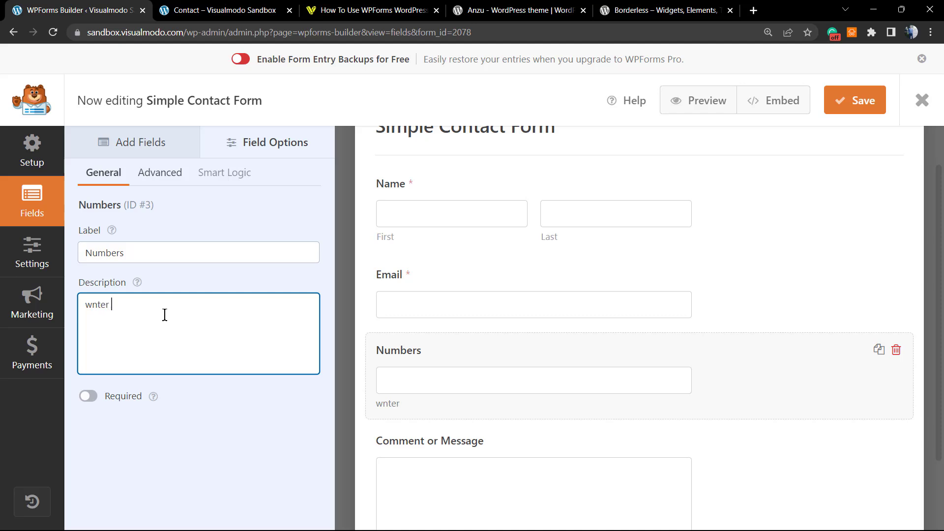
type("the phone number")
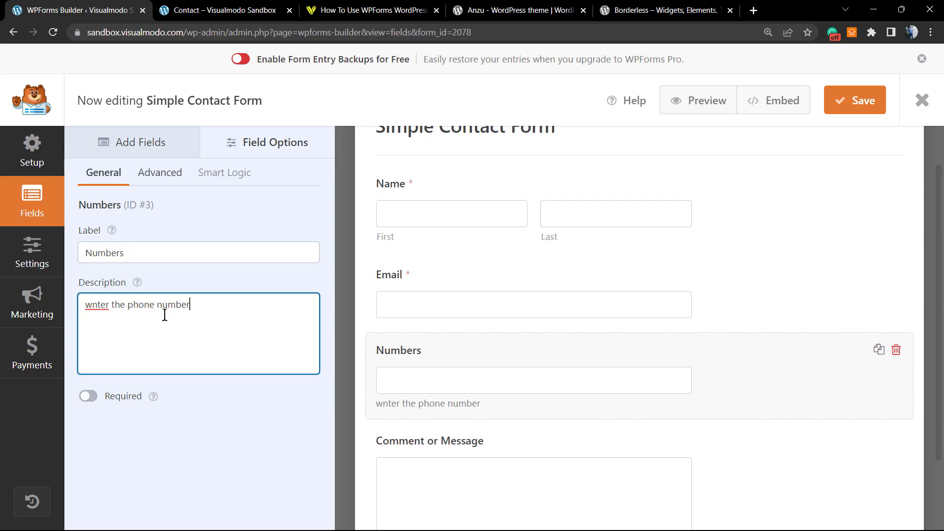
mouse_move(95, 304)
left_mouse_down()
mouse_move(84, 302)
mouse_move(91, 304)
left_mouse_up()
type("e")
left_click(274, 436)
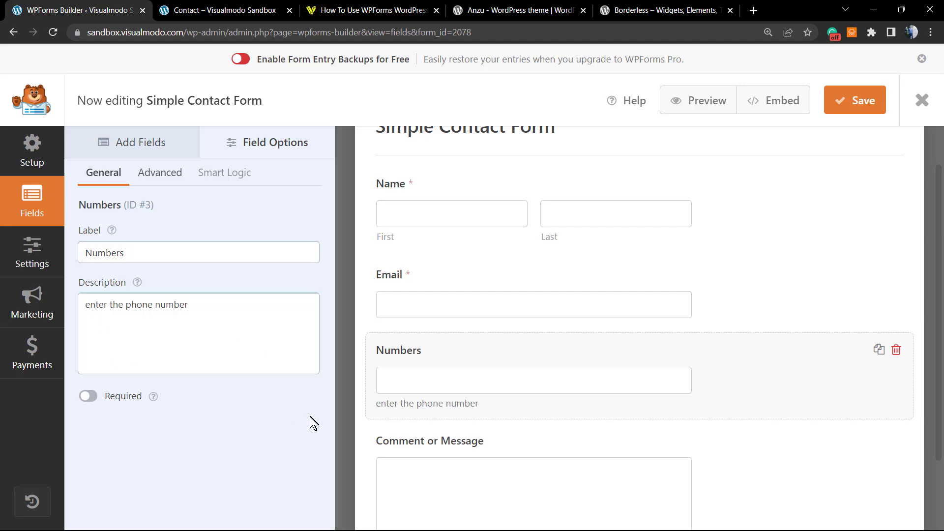
left_click(91, 402)
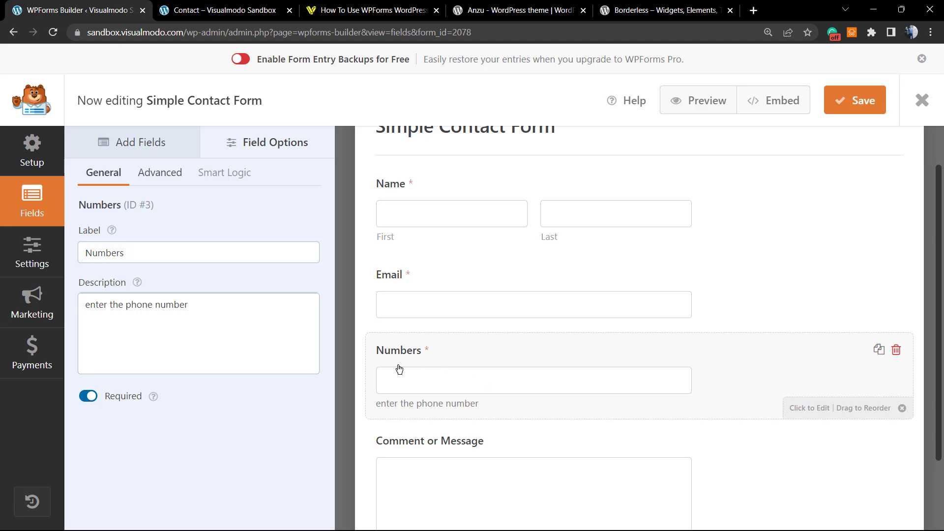
Try the Large field size on the Numbers field and set it back to Medium.
left_click(157, 176)
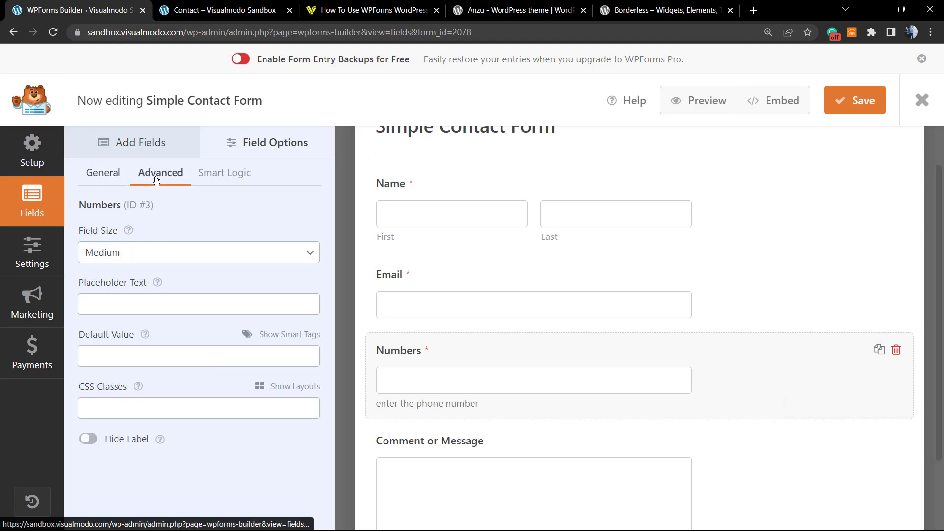
left_click(182, 260)
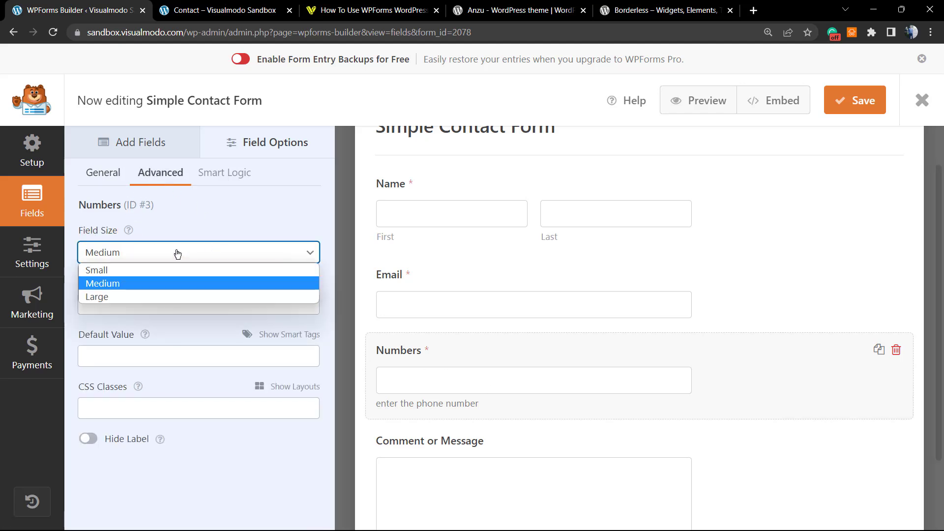
left_click(180, 297)
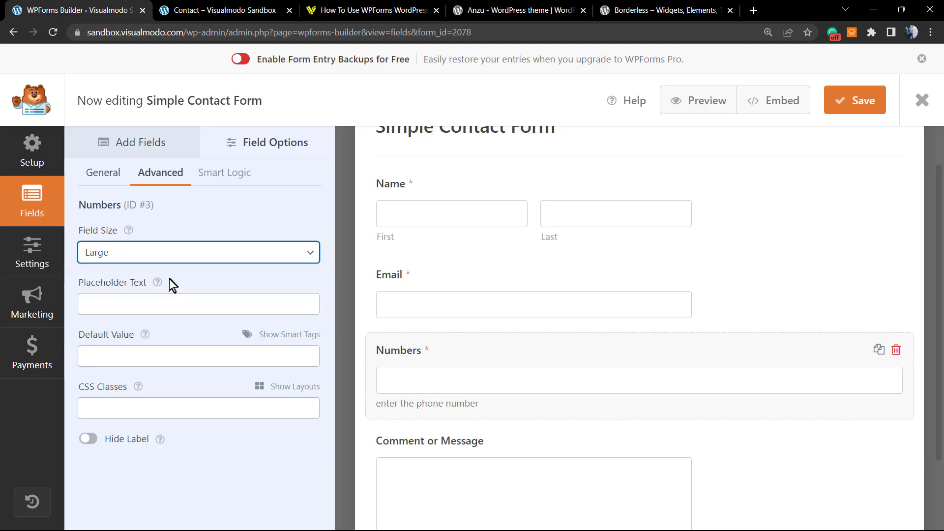
left_click(148, 253)
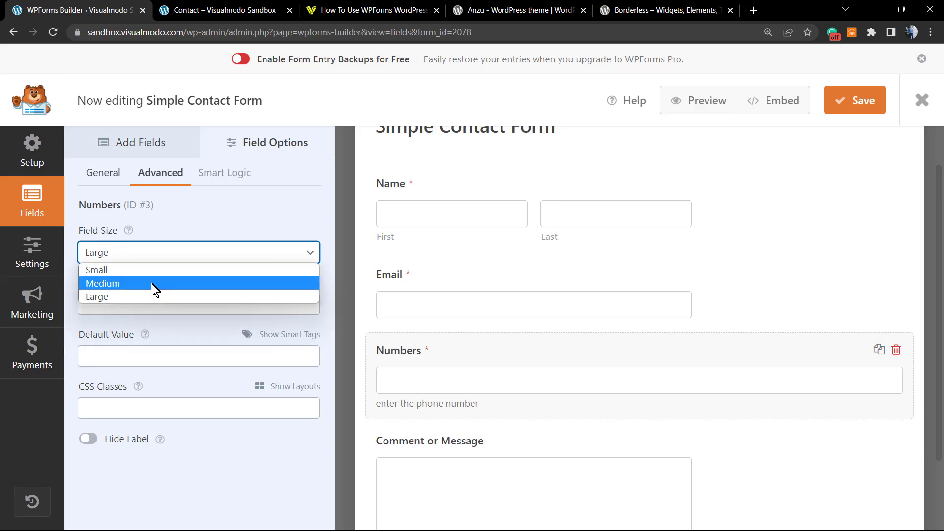
left_click(152, 284)
Try hiding the Numbers field's label and show it again.
left_click(152, 358)
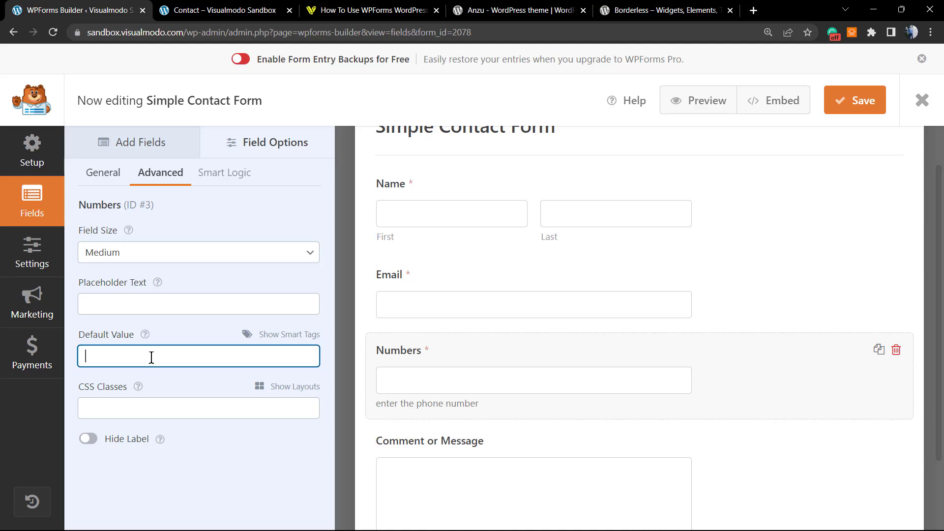
left_click(88, 439)
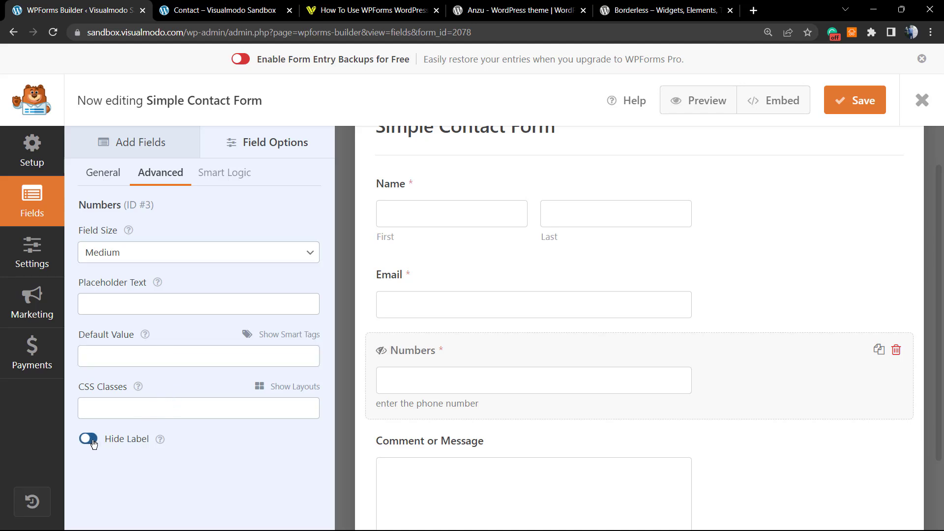
left_click(90, 440)
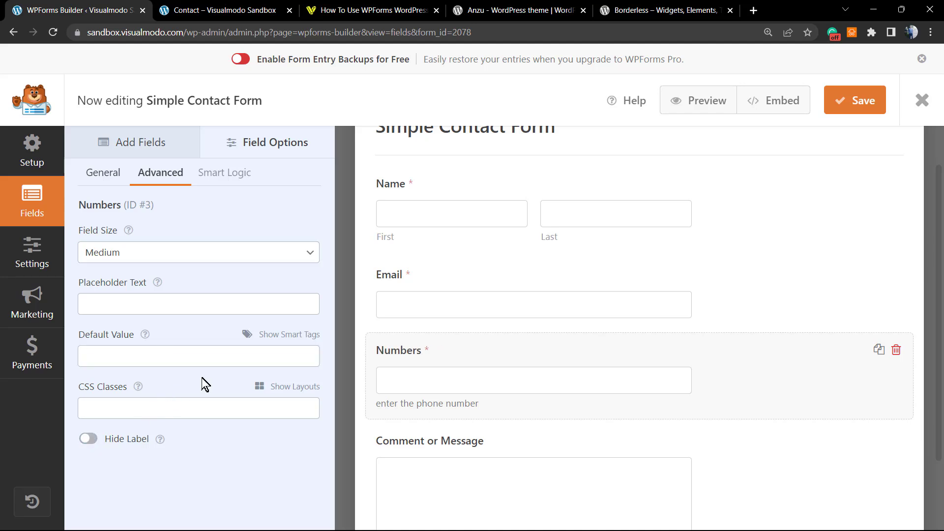
Check the Numbers field's Smart Logic and general options, and look over the whole form layout.
left_click(218, 178)
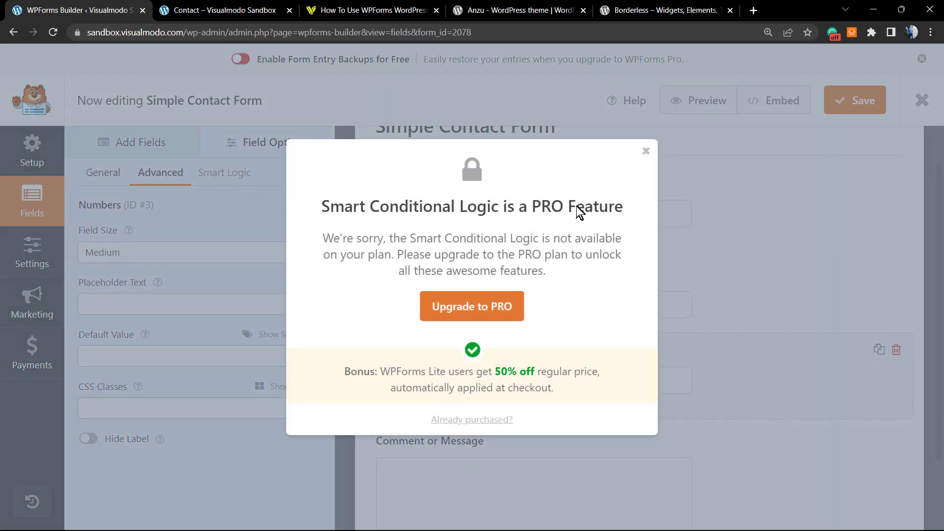
left_click(644, 154)
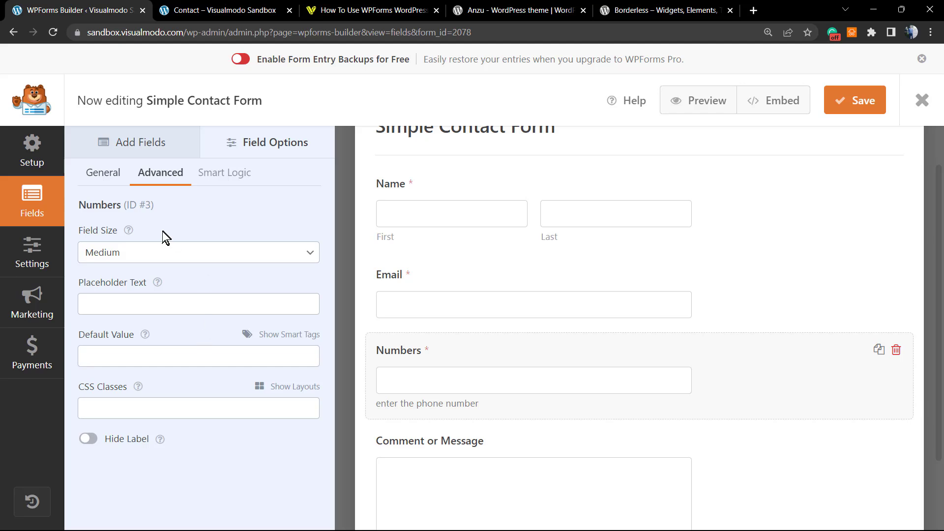
left_click(96, 183)
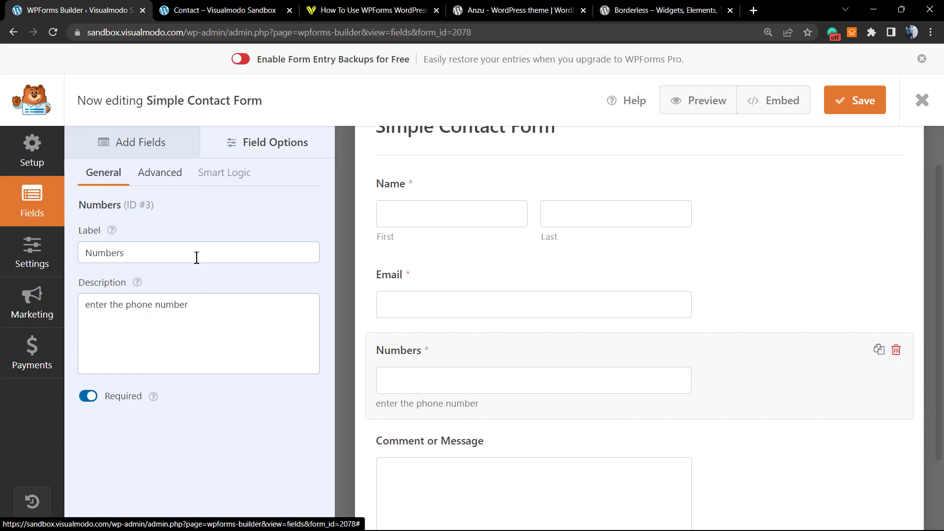
scroll(440, 303, "down", 1)
scroll(470, 344, "up", 2)
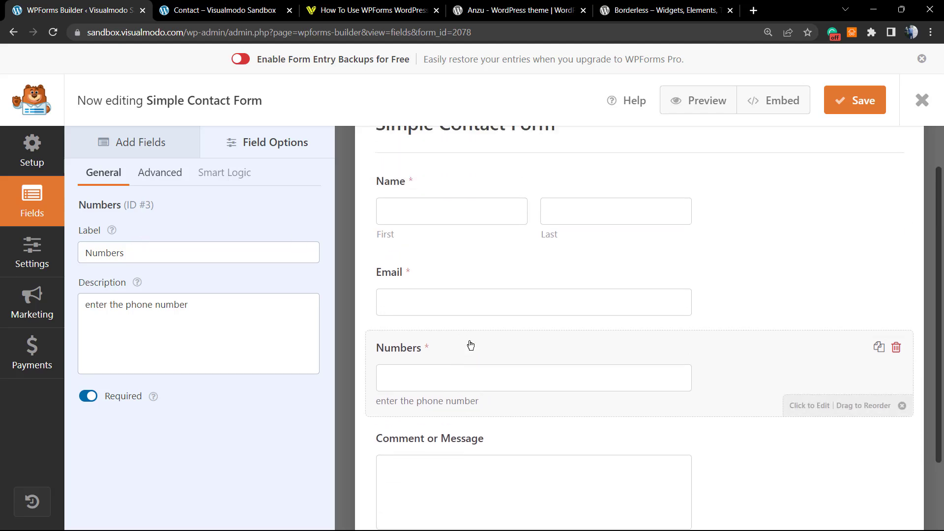
scroll(501, 349, "down", 3)
scroll(500, 349, "up", 3)
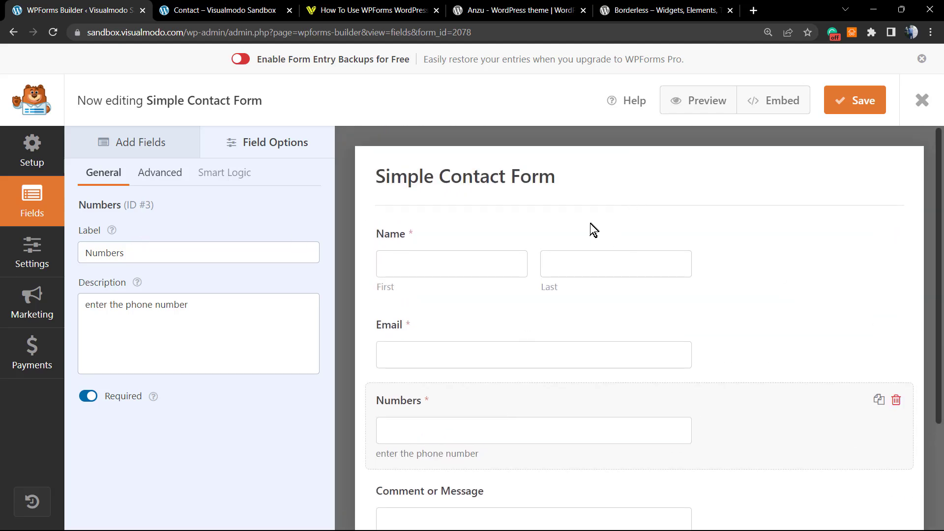
scroll(541, 236, "down", 3)
scroll(406, 445, "up", 3)
Change the label of the form's Name field to "Names".
left_click(458, 262)
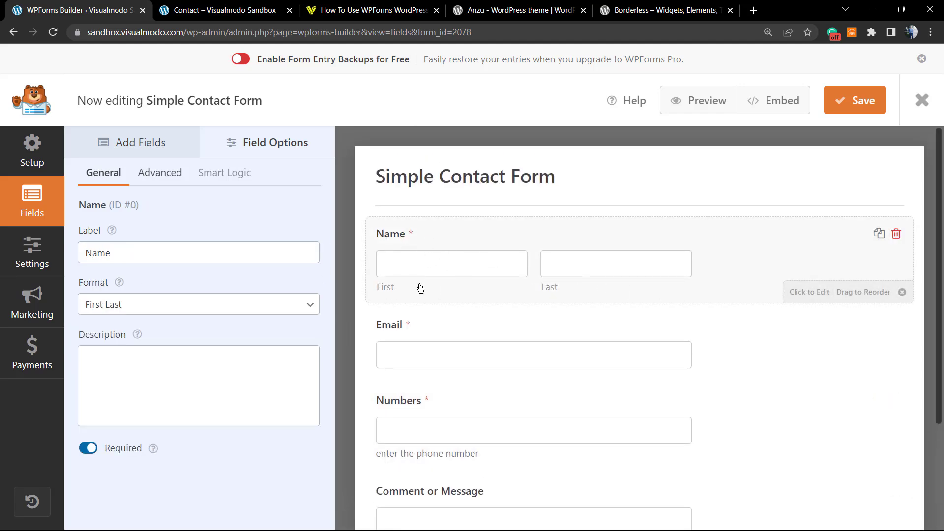
double_click(144, 251)
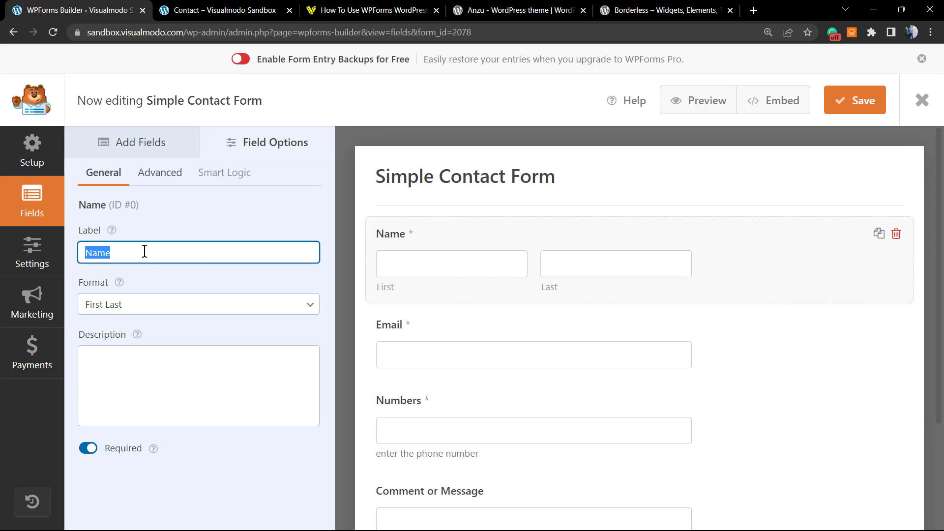
left_click(144, 251)
type("s")
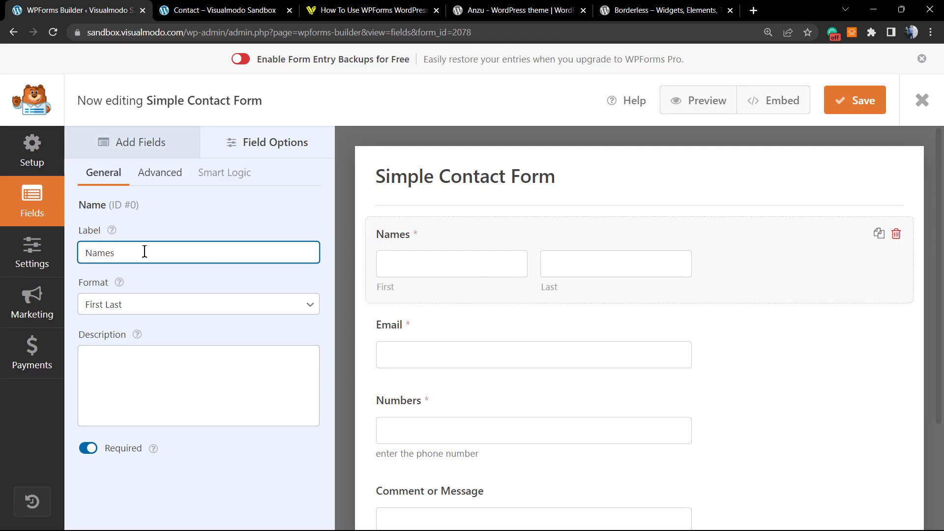
Try the First Last and First Middle Last formats on the Names field, and set its format to Simple.
left_click(142, 307)
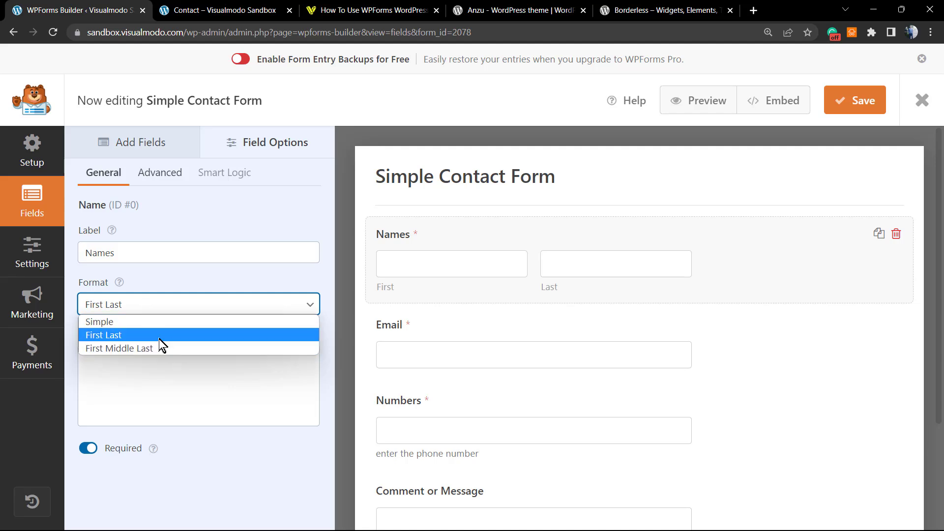
left_click(153, 322)
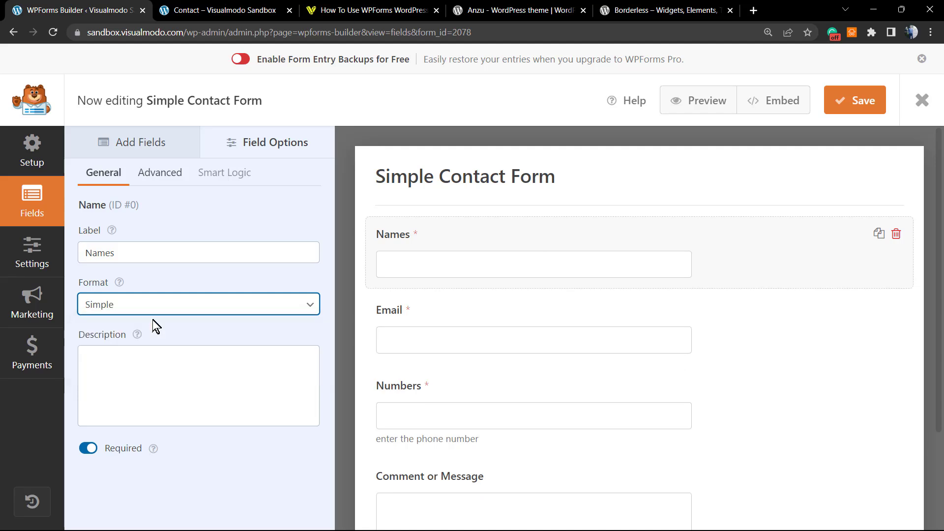
left_click(149, 312)
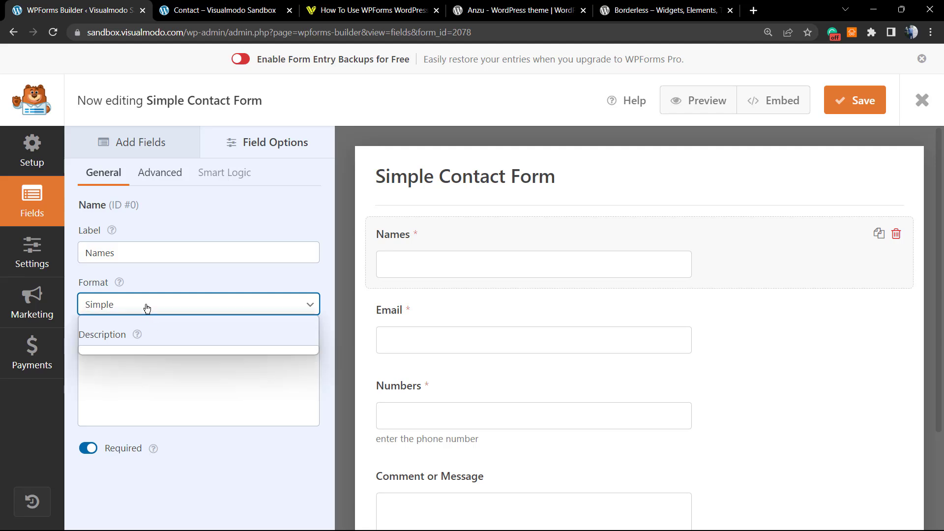
left_click(165, 335)
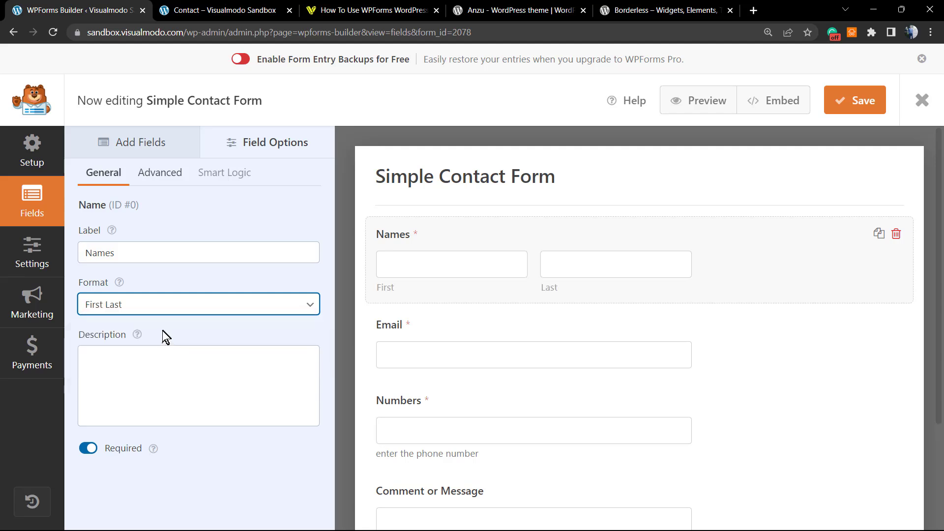
left_click(157, 306)
left_click(172, 349)
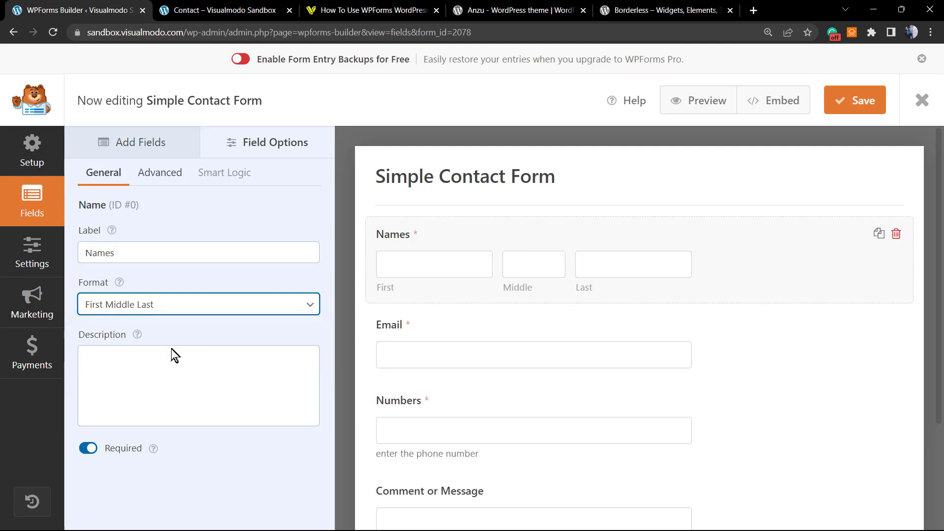
left_click(150, 307)
left_click(158, 323)
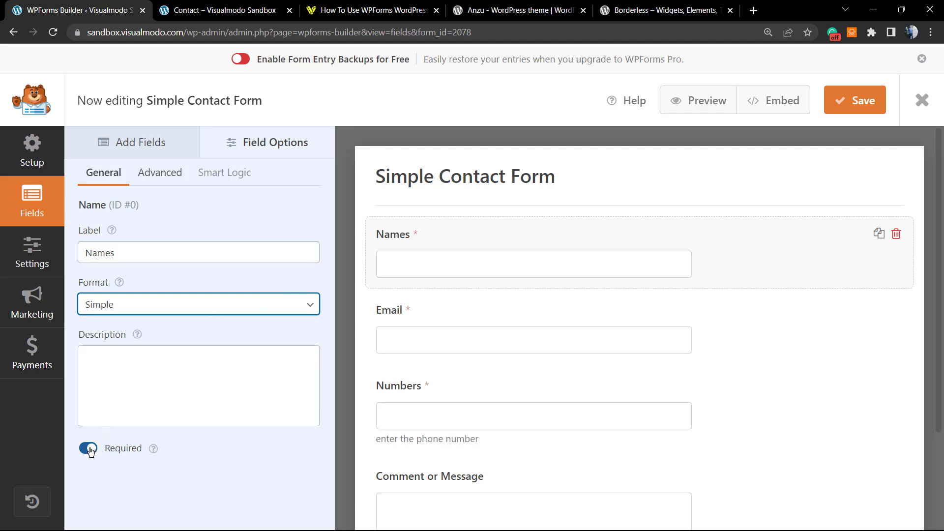
Give the Names field the placeholder text "enter your name" in its advanced options.
left_click(154, 172)
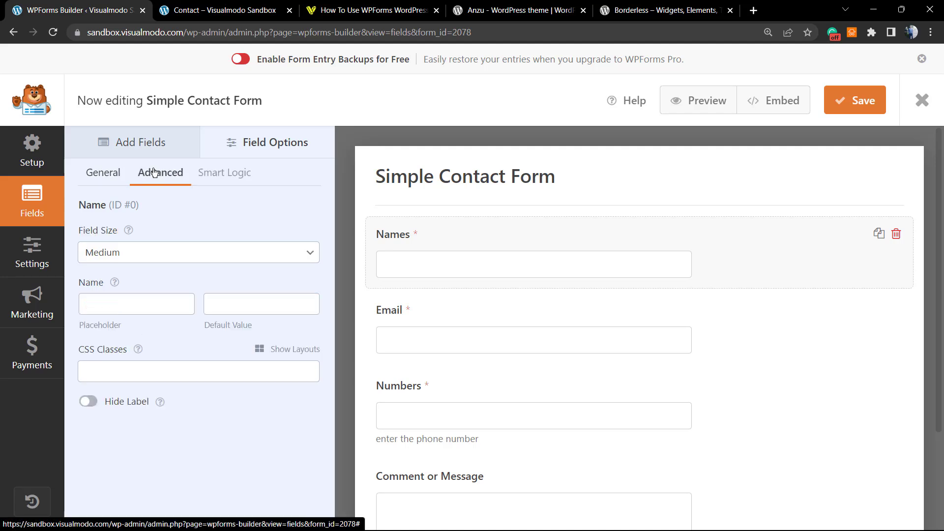
left_click(159, 306)
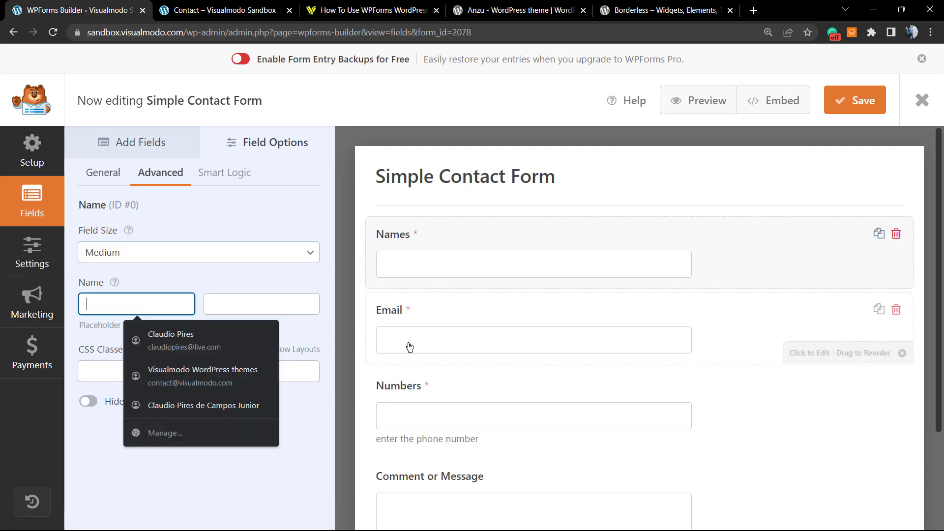
left_click(346, 326)
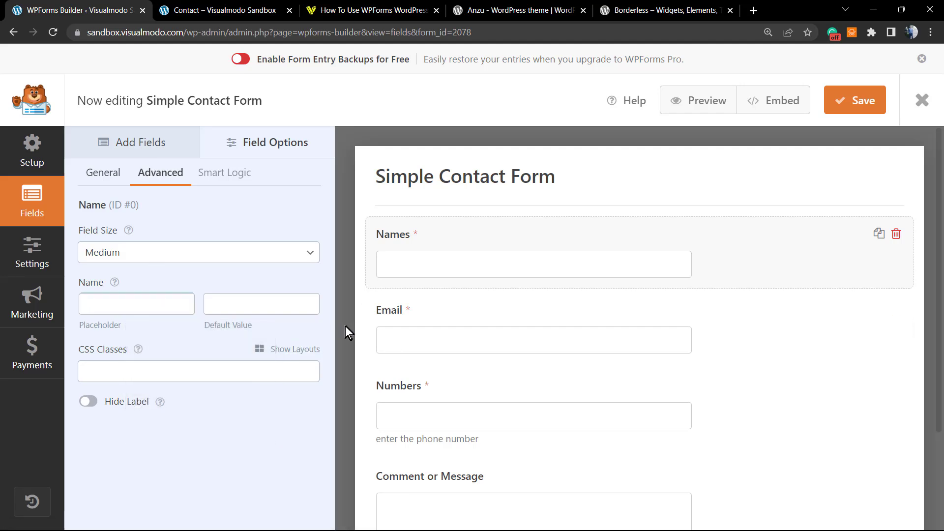
left_click(135, 307)
left_click(167, 300)
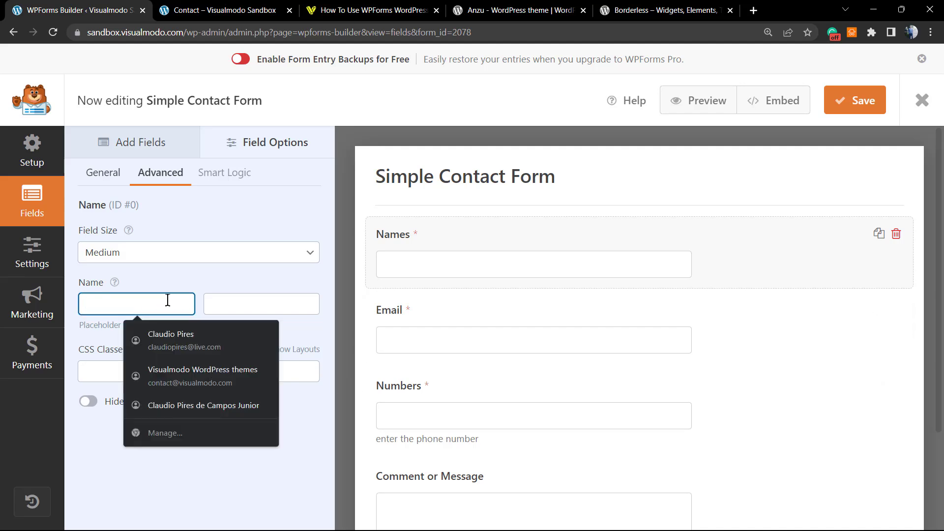
type("enter yo")
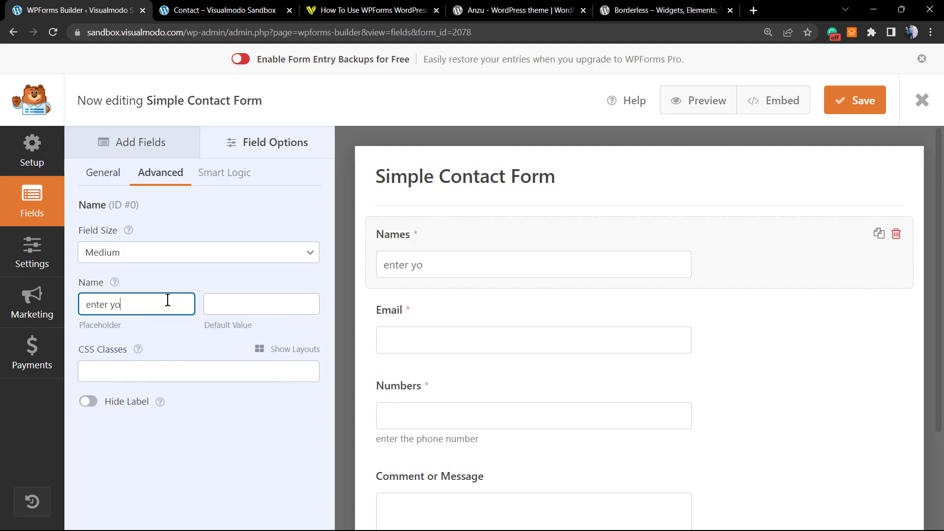
type("ur name")
Try entering a default value for the Names field and clear it again.
left_click(260, 297)
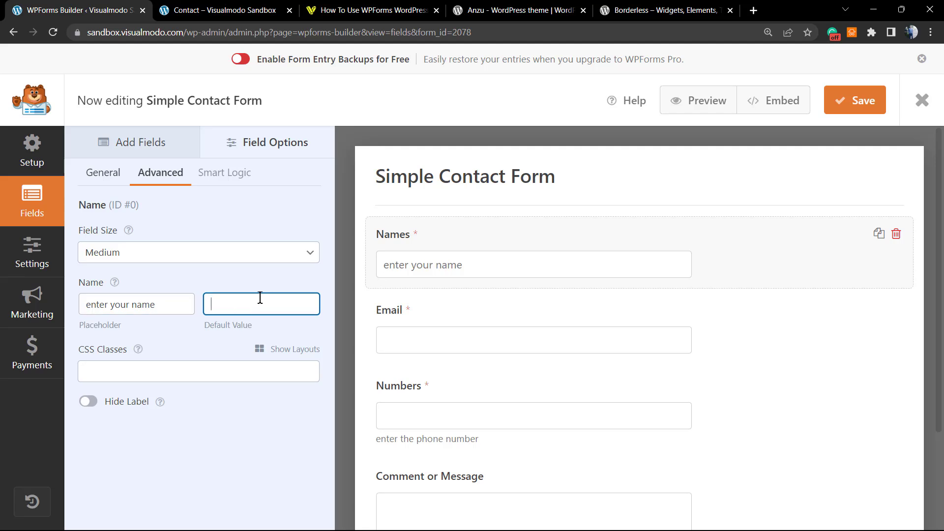
type("nam")
key("BackSpace")
key("BackSpace")
Look over the edited form, examine its preview on the site, and close the preview.
scroll(414, 273, "down", 3)
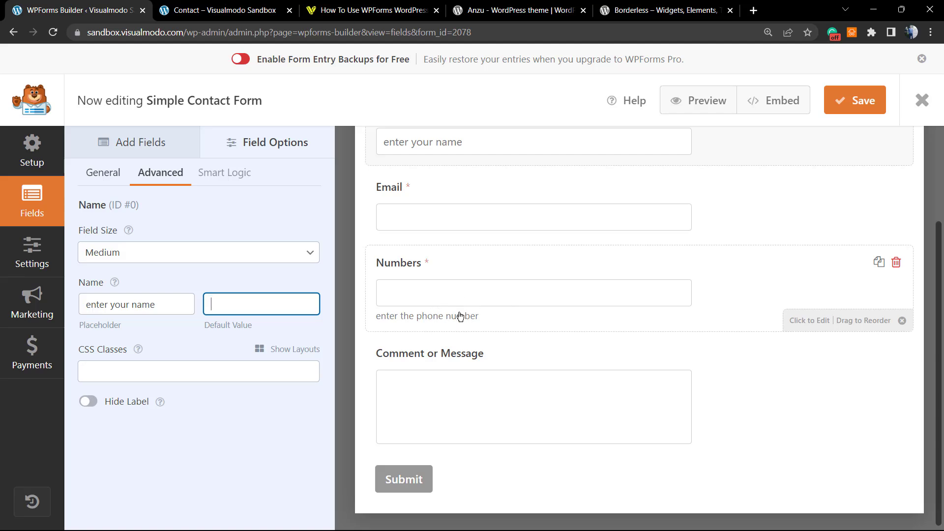
scroll(457, 319, "up", 2)
scroll(449, 326, "down", 2)
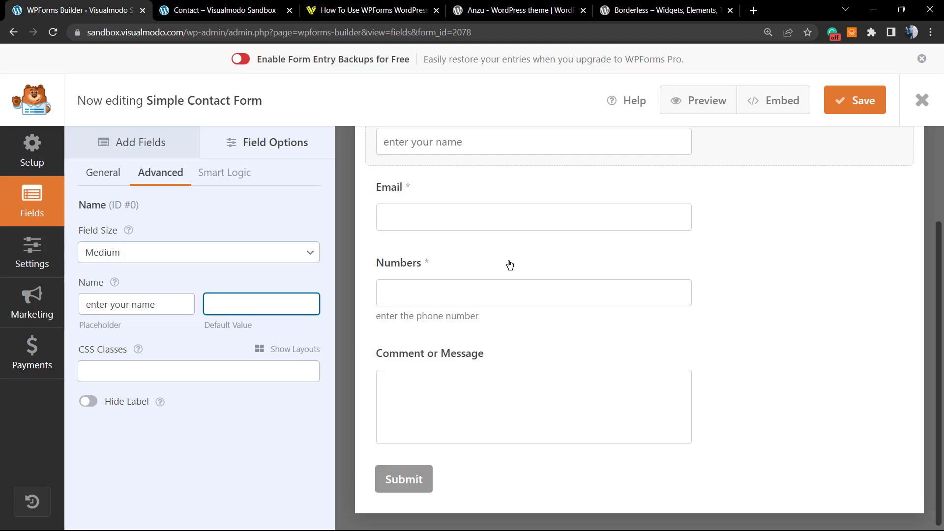
scroll(457, 255, "up", 2)
scroll(522, 259, "down", 3)
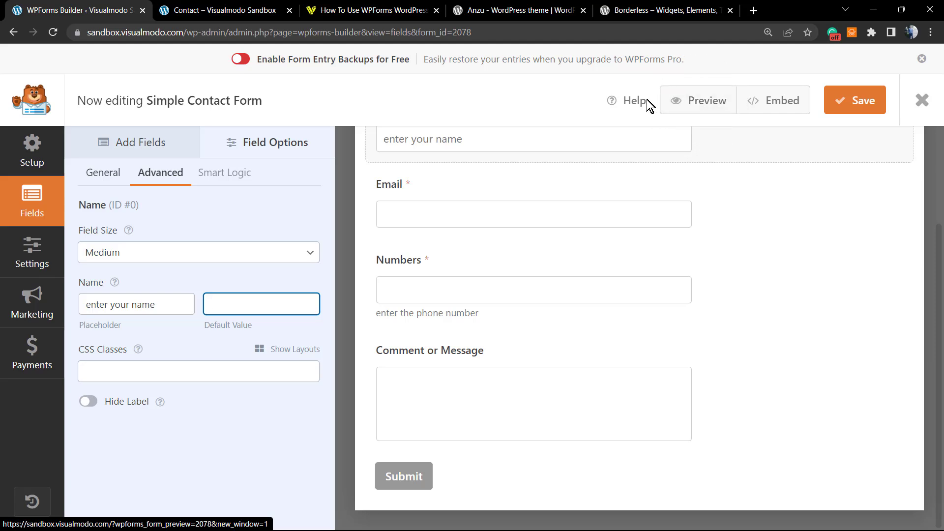
left_click(681, 101)
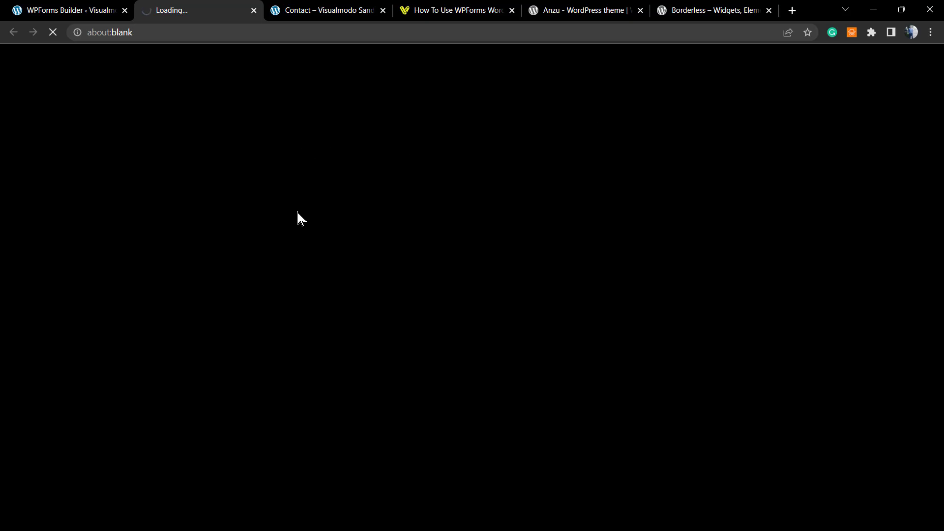
scroll(314, 266, "down", 1)
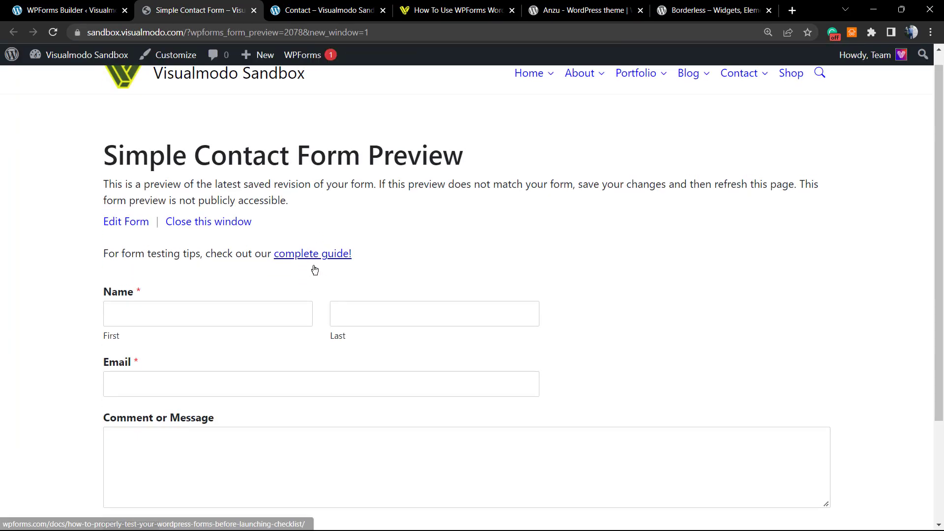
scroll(313, 268, "down", 3)
scroll(311, 270, "up", 3)
scroll(307, 271, "down", 3)
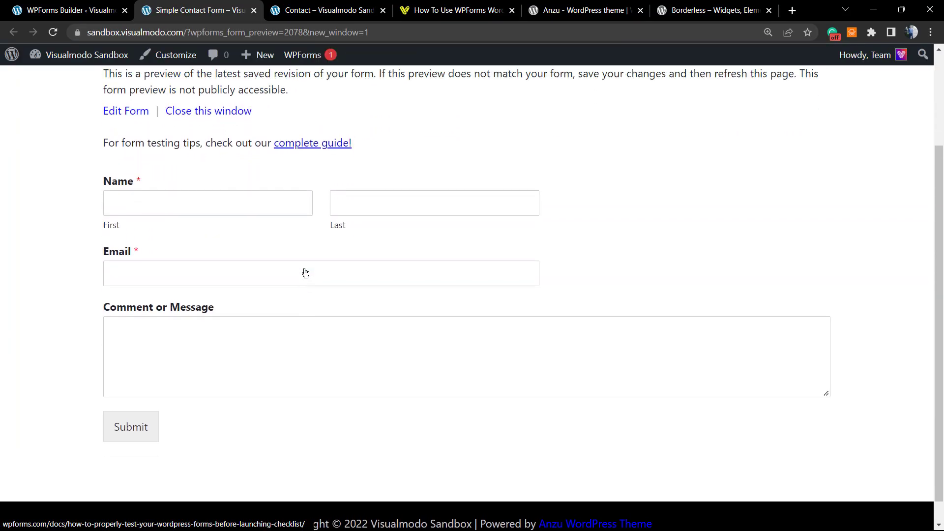
scroll(306, 273, "up", 3)
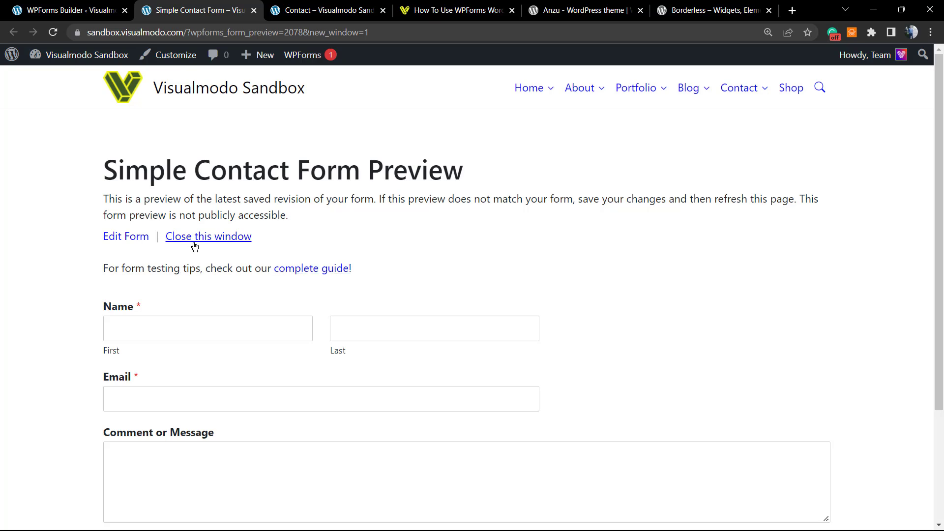
left_click(253, 10)
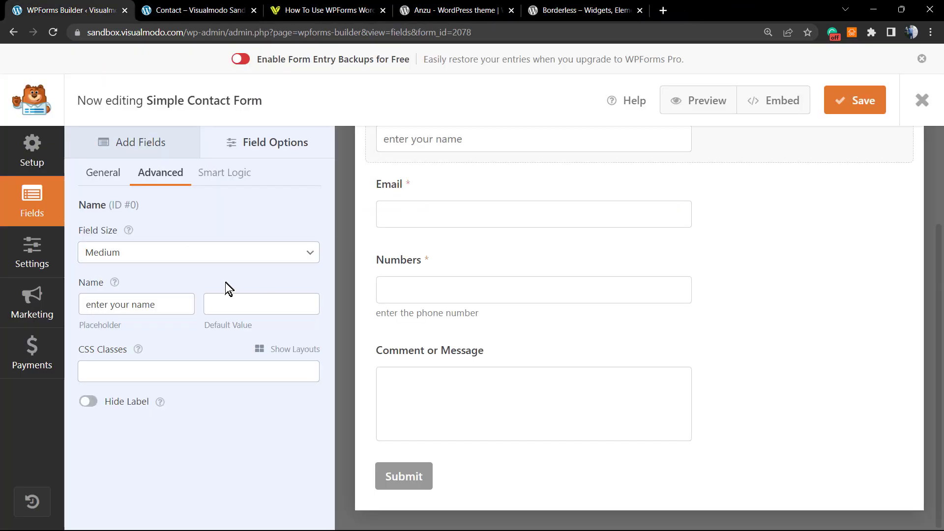
Open the form's settings and look through the General, Notifications and Confirmations sections.
left_click(30, 258)
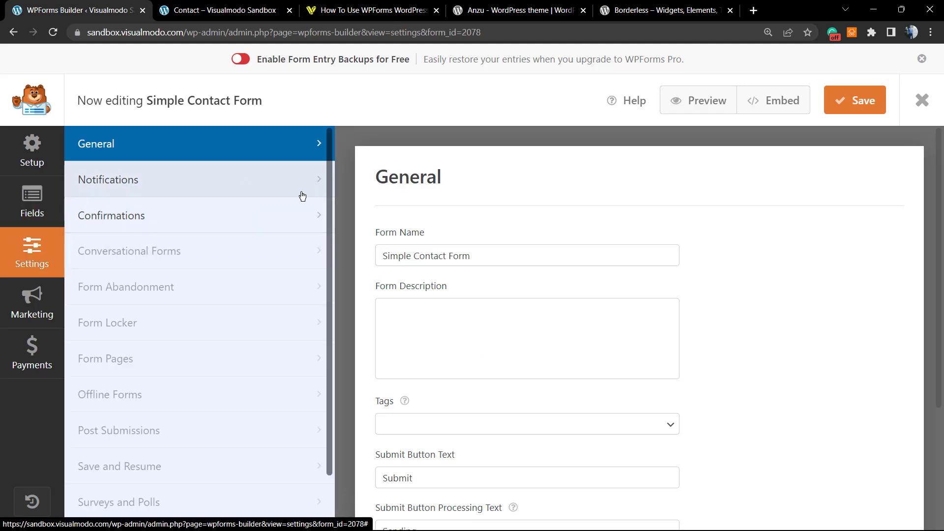
scroll(449, 273, "down", 5)
scroll(443, 288, "up", 5)
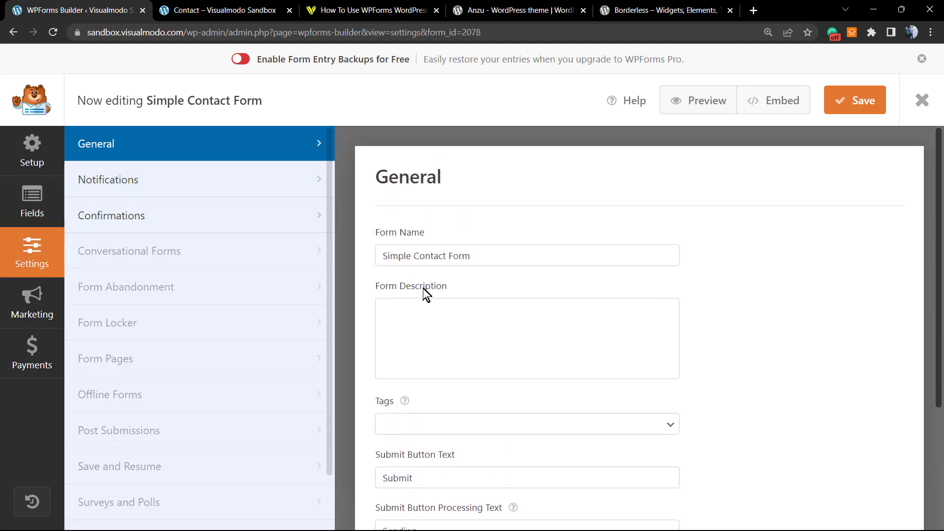
left_click(170, 183)
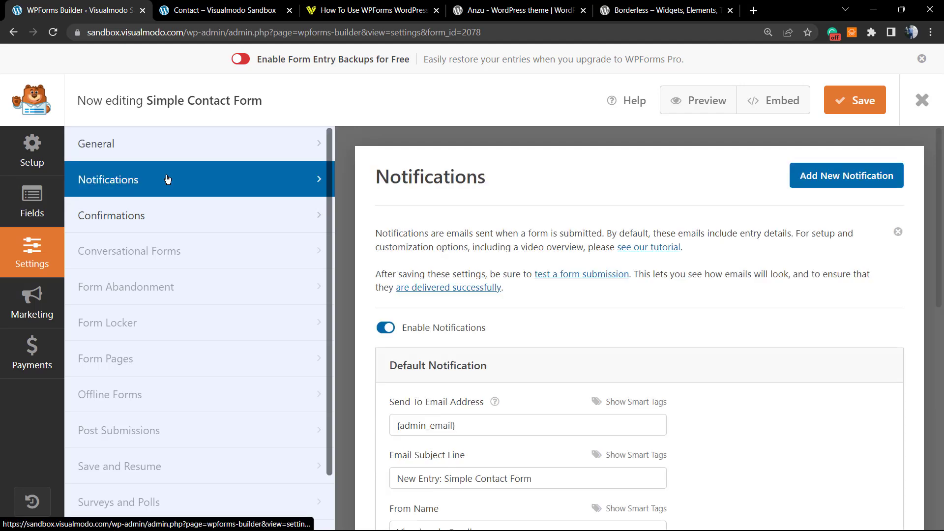
left_click(184, 218)
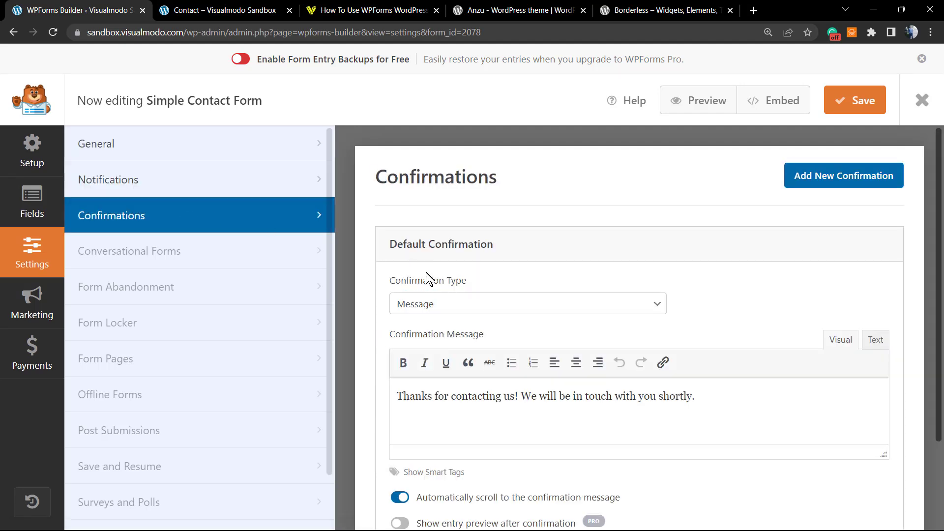
scroll(445, 305, "down", 3)
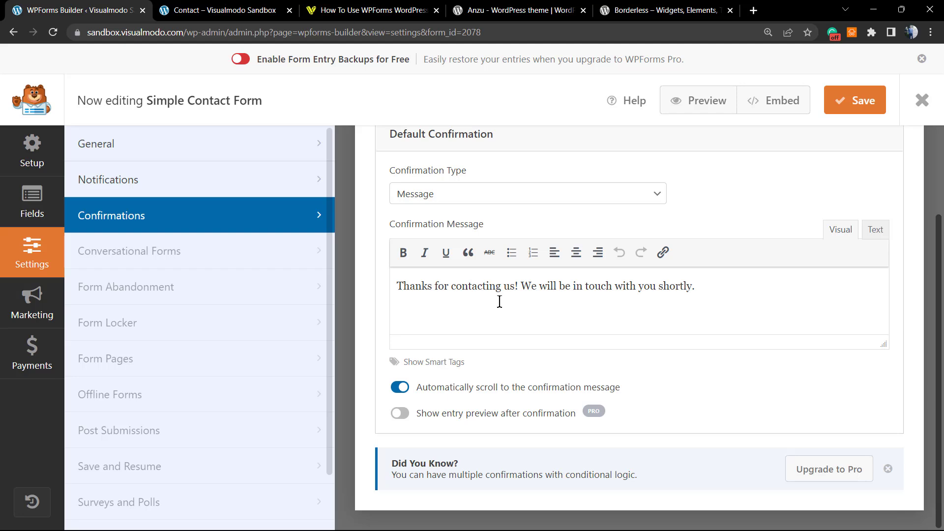
scroll(499, 301, "up", 2)
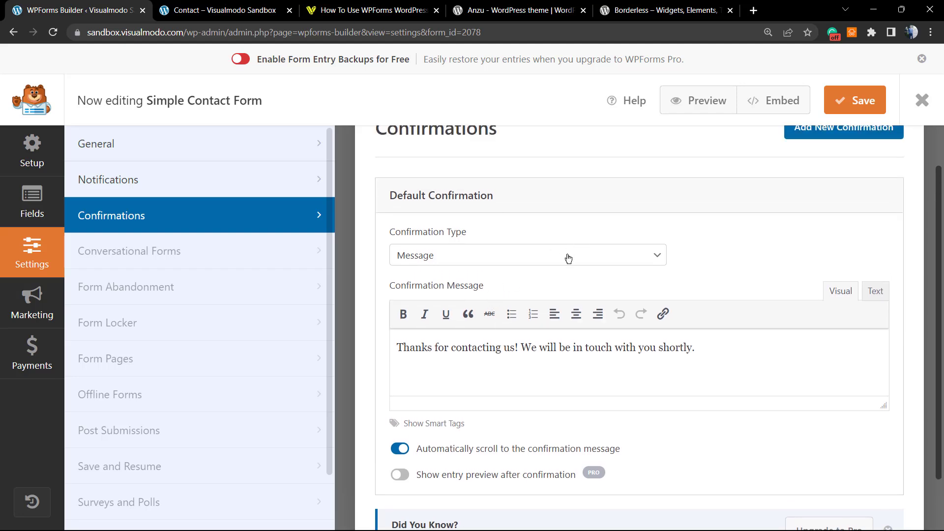
scroll(568, 258, "up", 1)
Check the available types for the default confirmation and choose Message.
left_click(509, 302)
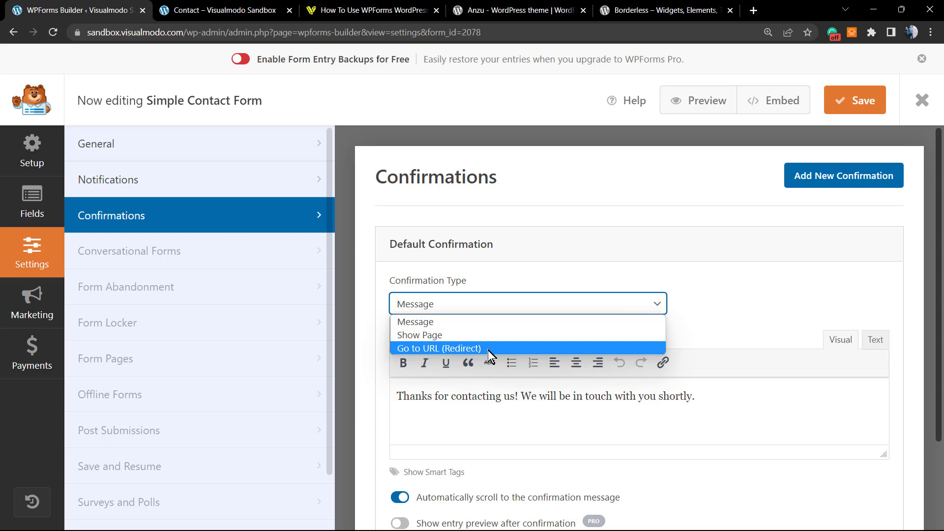
left_click(480, 322)
scroll(515, 290, "down", 2)
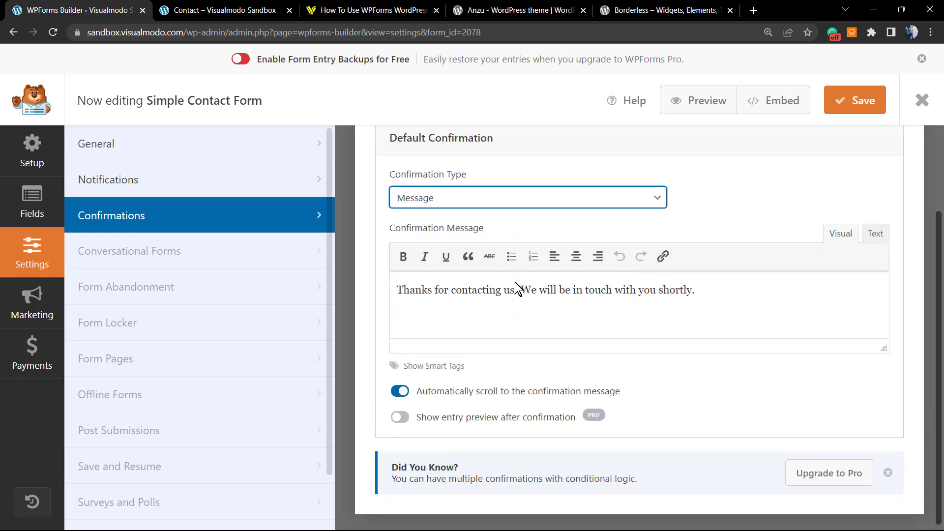
scroll(511, 294, "up", 1)
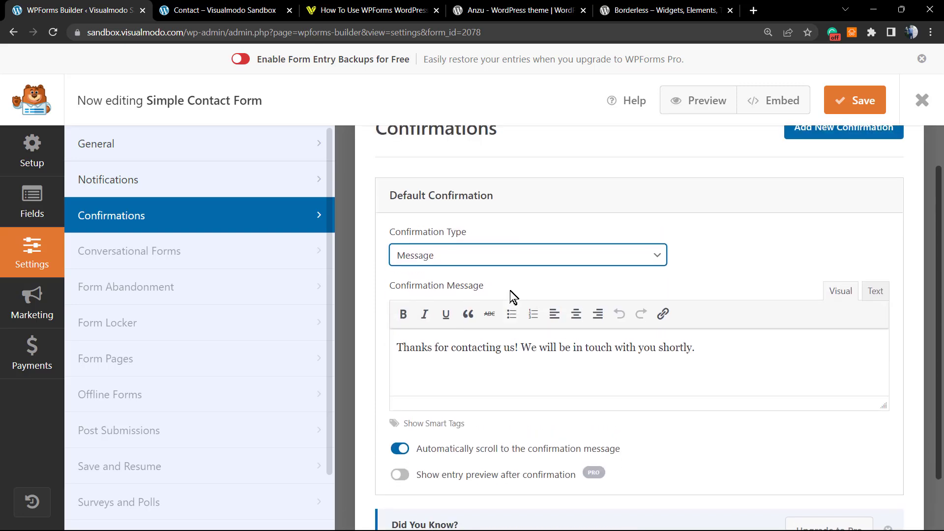
Try replacing the whole confirmation message with the Names smart tag, and undo the replacement.
double_click(457, 348)
left_click(432, 348)
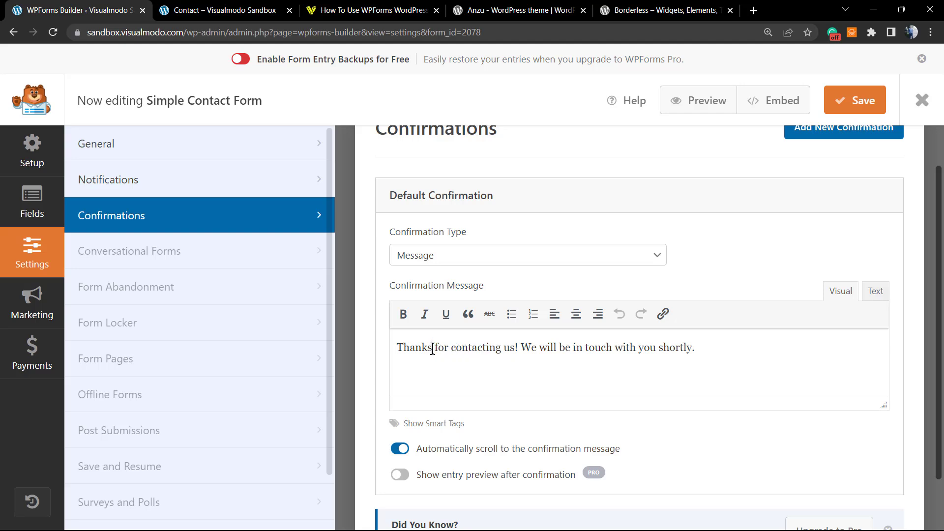
triple_click(433, 348)
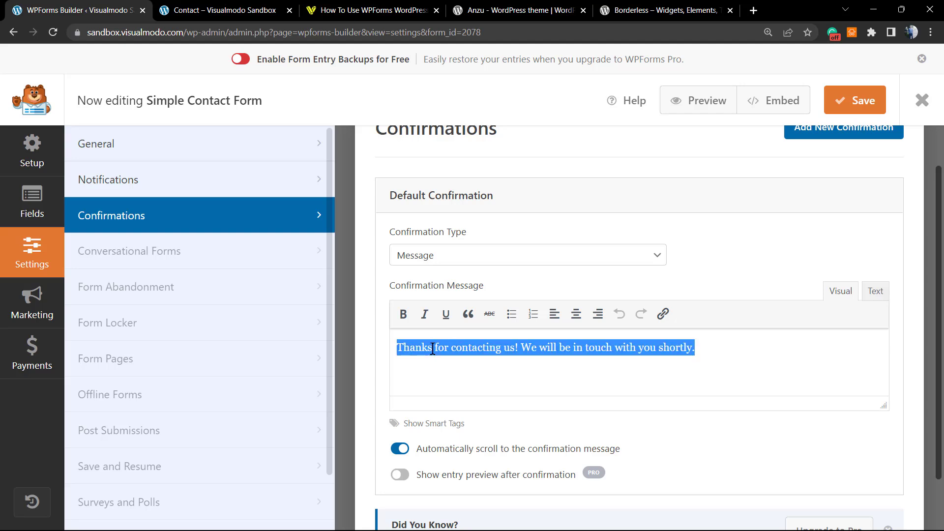
scroll(433, 349, "down", 2)
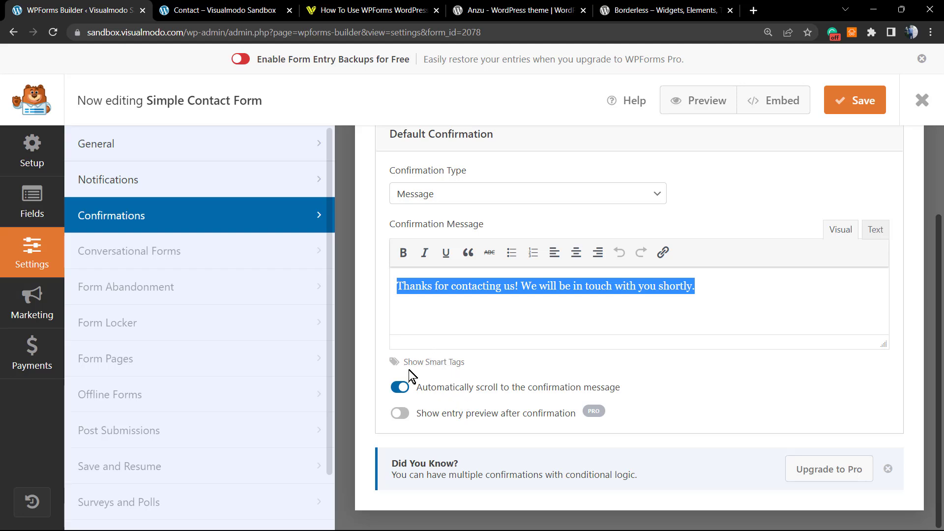
left_click(425, 363)
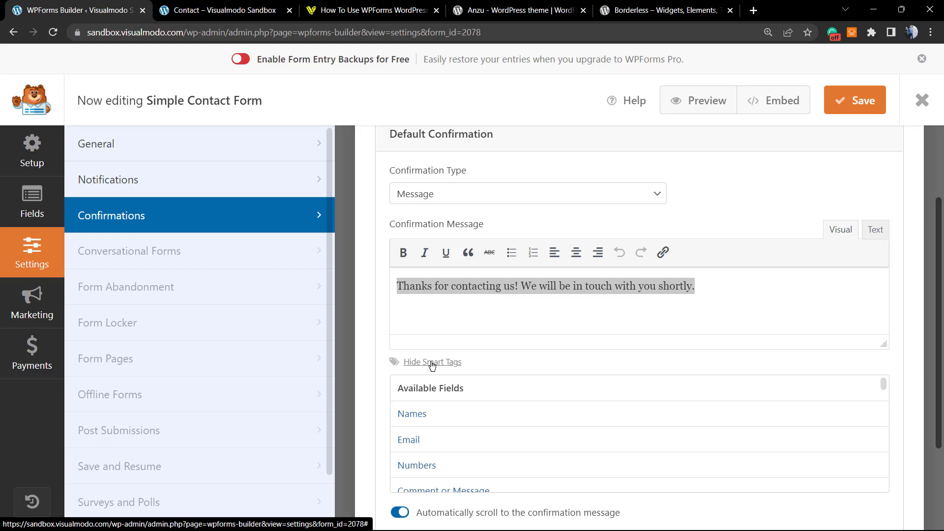
left_click(414, 415)
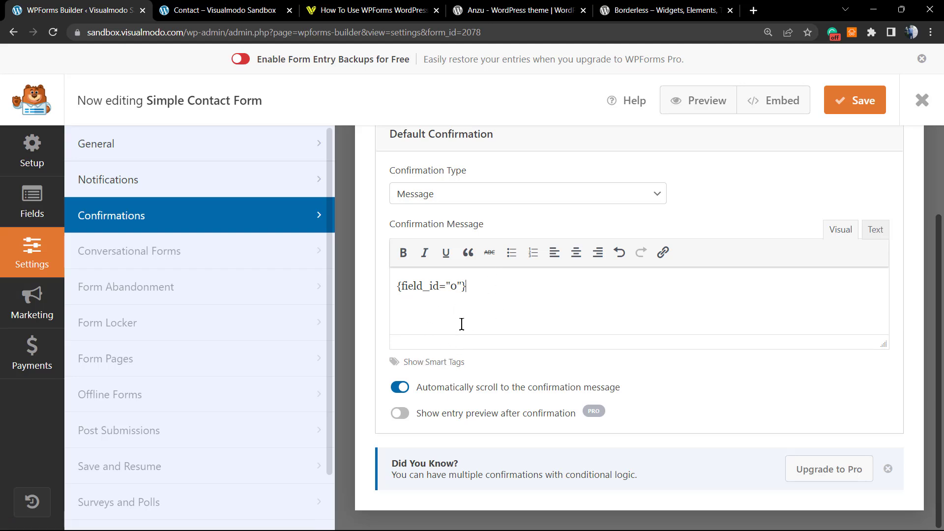
key("ctrl+z")
Insert a space and the Names smart tag after "Thanks for contacting us" in the confirmation message.
left_click(438, 288)
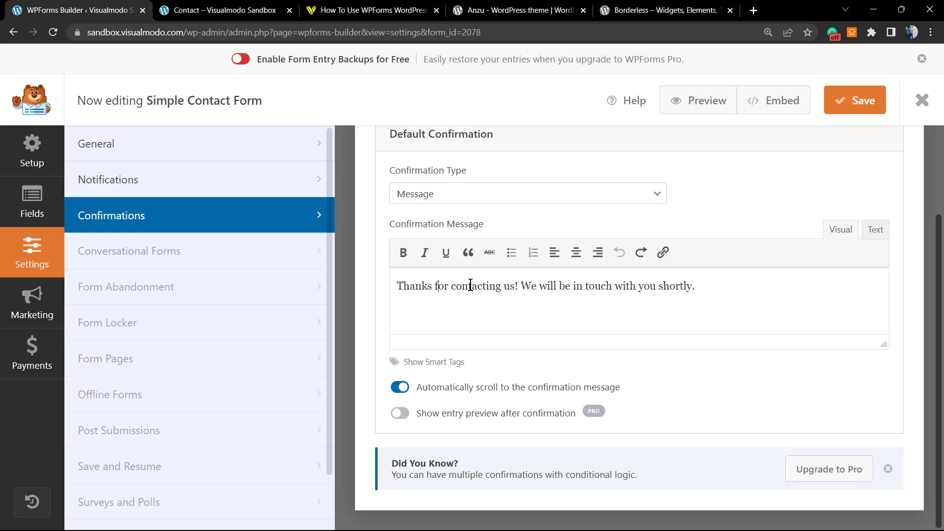
left_click(514, 287)
left_click(418, 364)
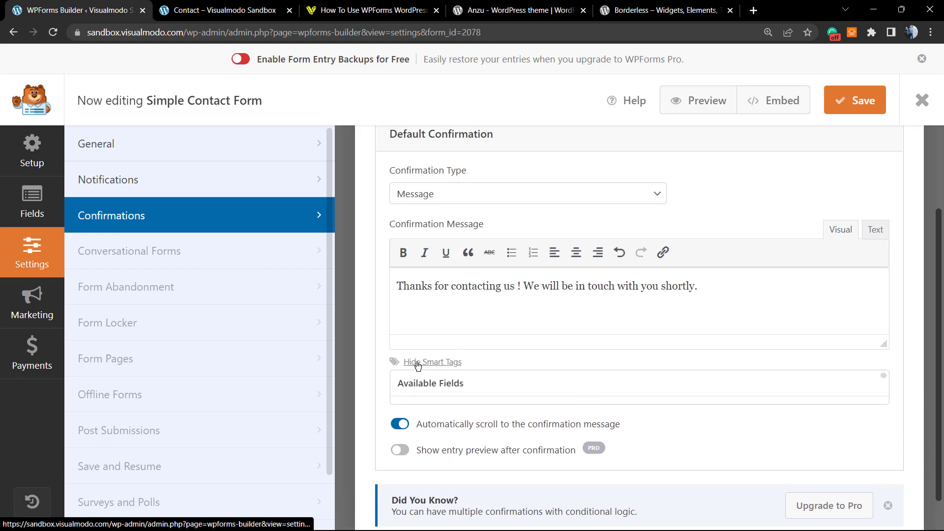
left_click(420, 412)
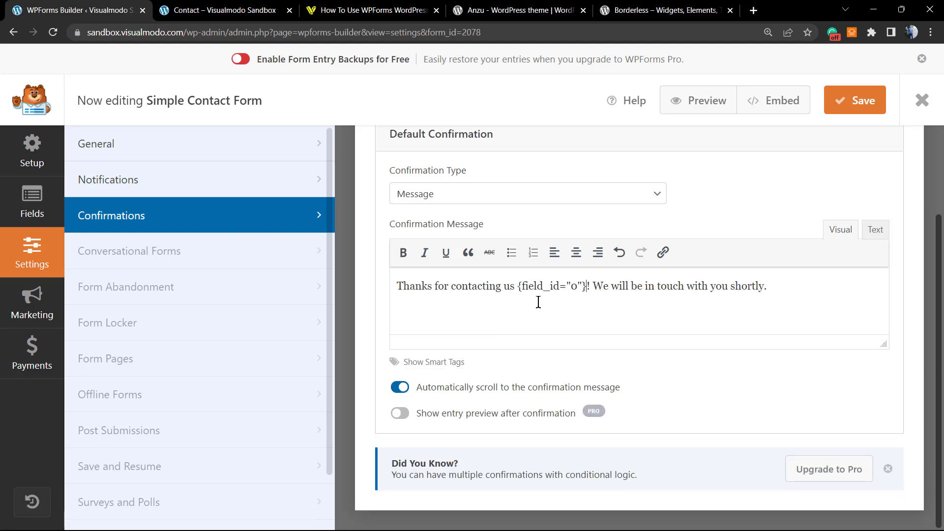
left_click_drag(515, 287, 586, 287)
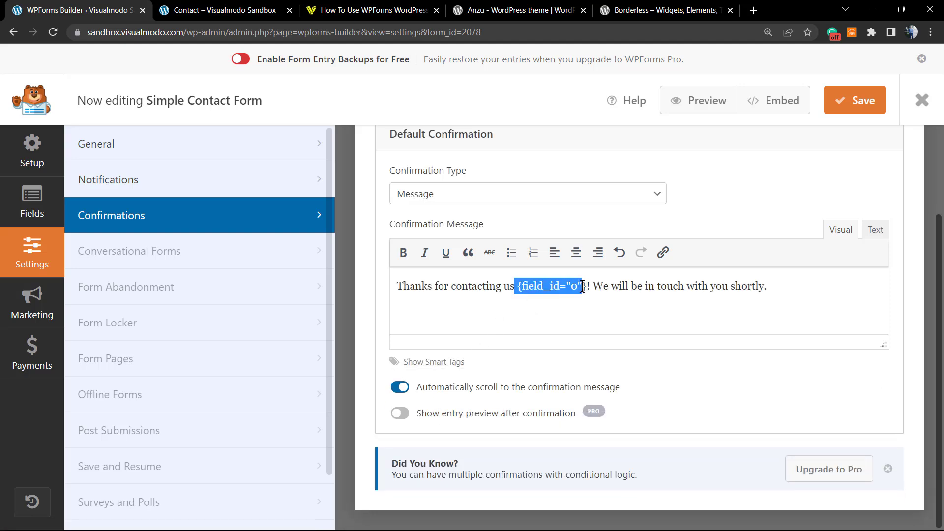
left_click(560, 287)
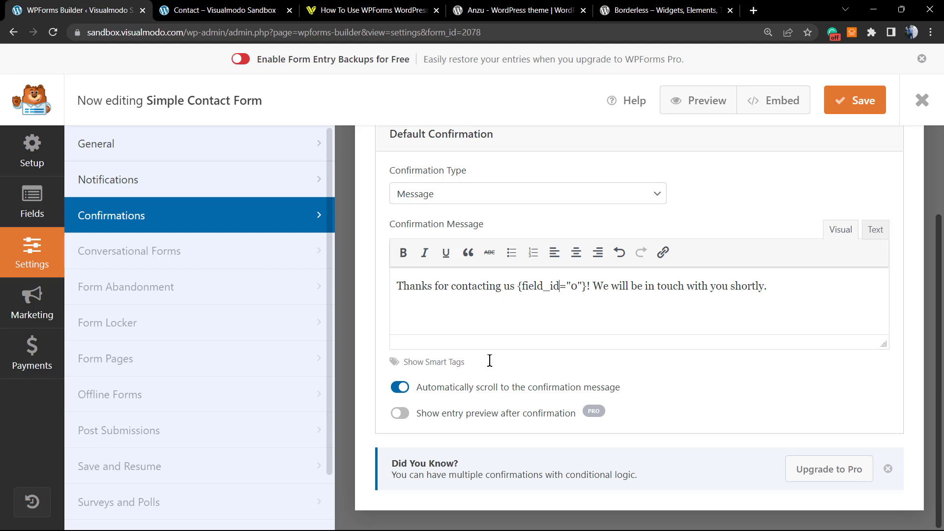
scroll(420, 361, "up", 1)
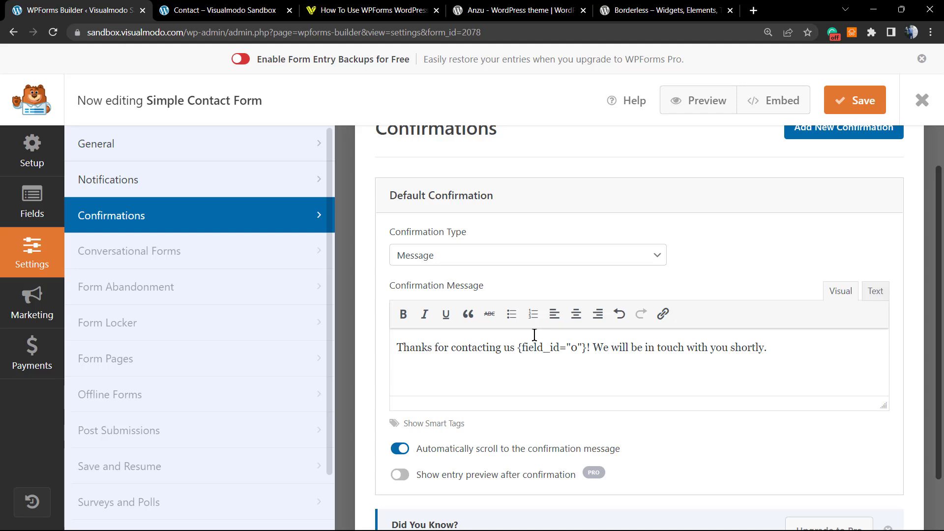
scroll(530, 333, "down", 1)
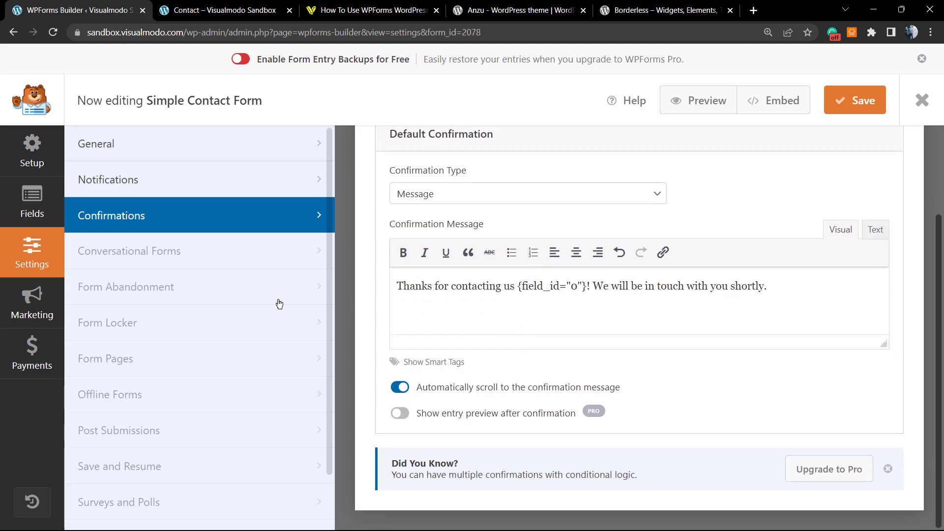
Open the notification settings and examine the enable option, recipient address and email subject line of the default notification.
left_click(169, 192)
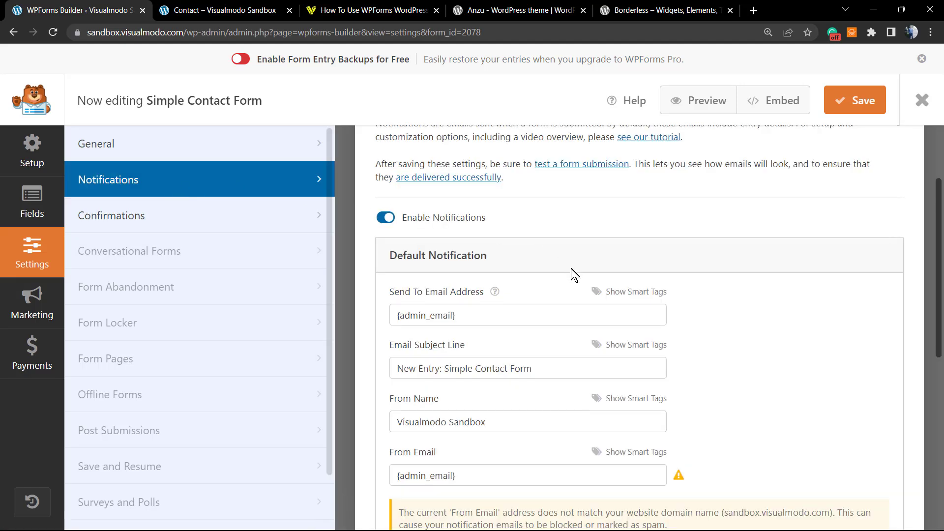
scroll(463, 238, "up", 1)
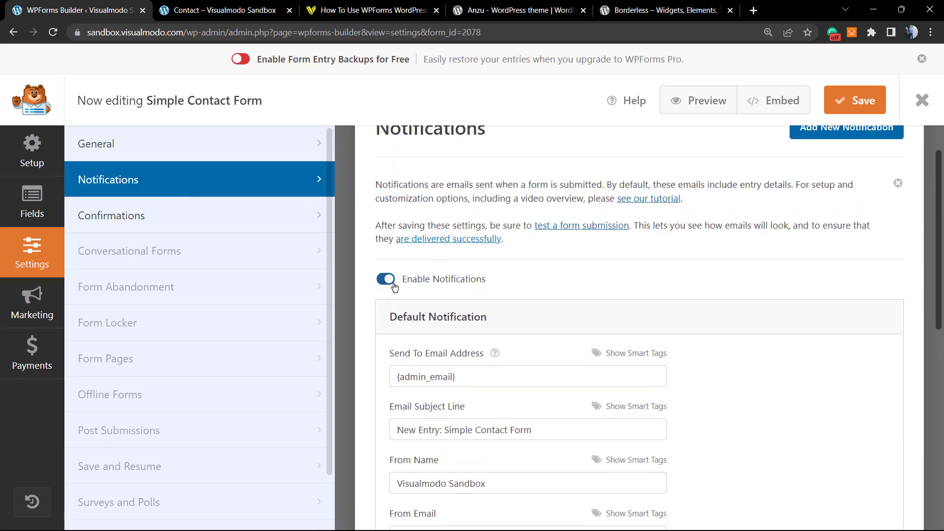
scroll(508, 293, "down", 1)
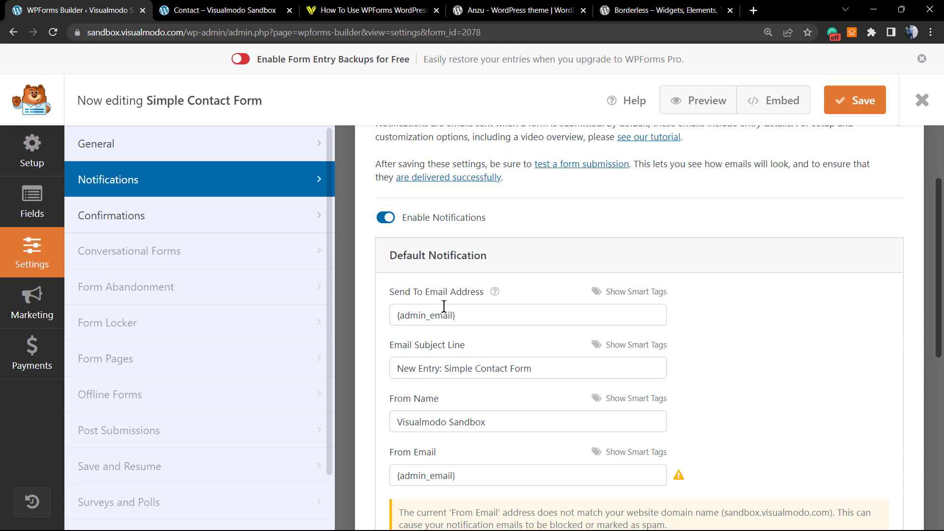
scroll(442, 309, "down", 1)
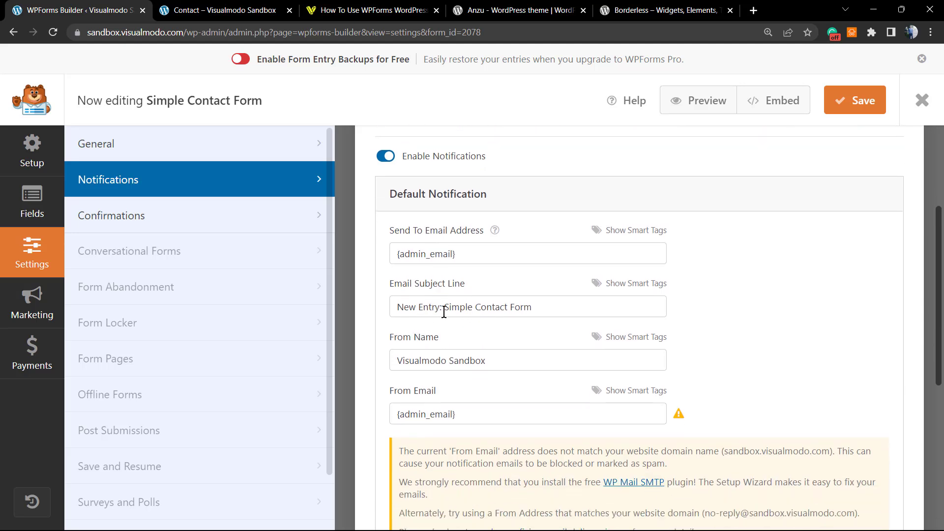
triple_click(423, 308)
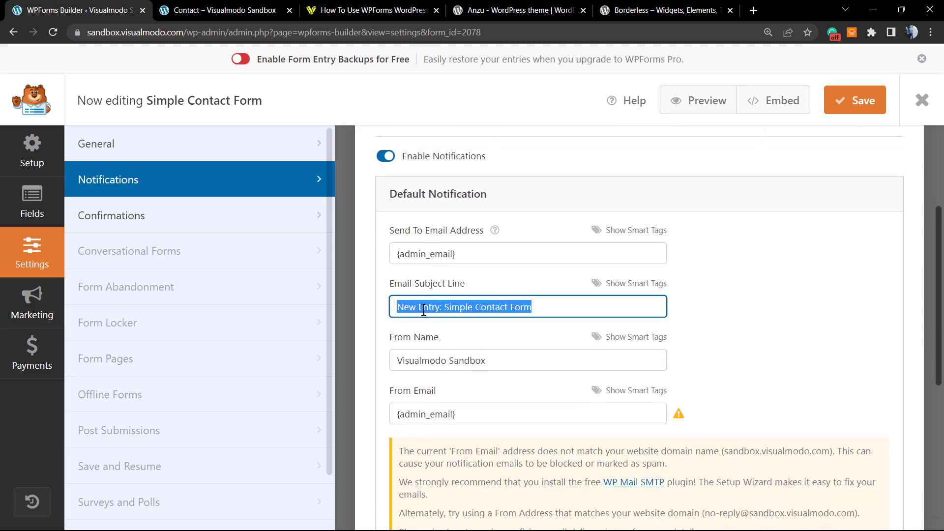
double_click(464, 309)
double_click(464, 309)
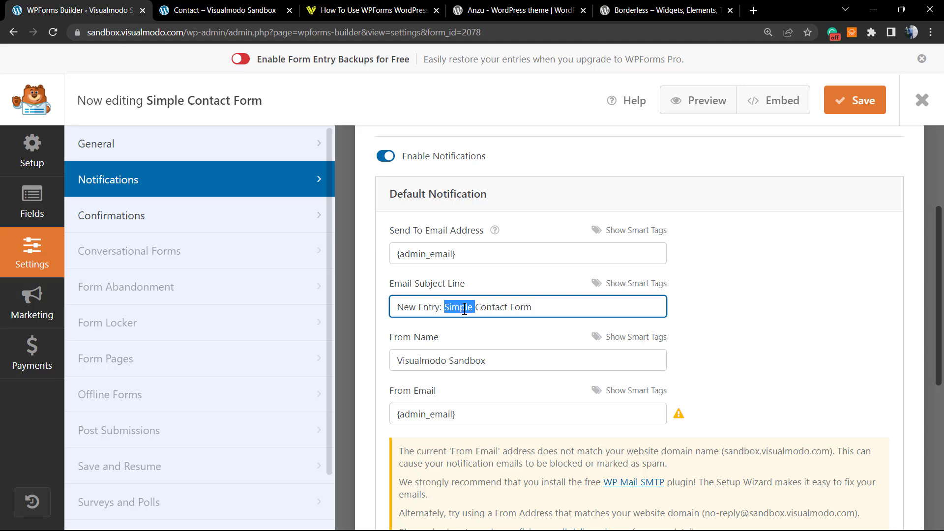
scroll(473, 305, "down", 1)
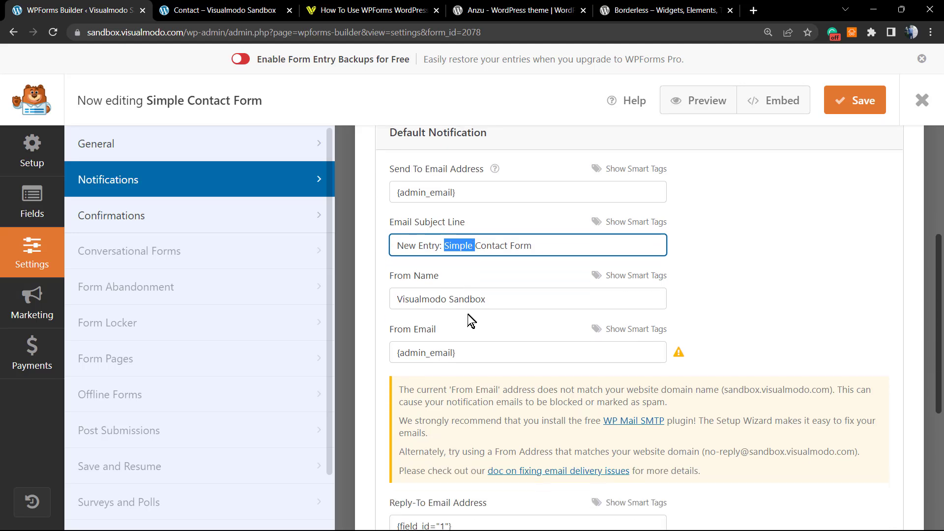
Examine the default notification's From Name, From Email, Reply-To Email Address and Email Message settings.
triple_click(452, 301)
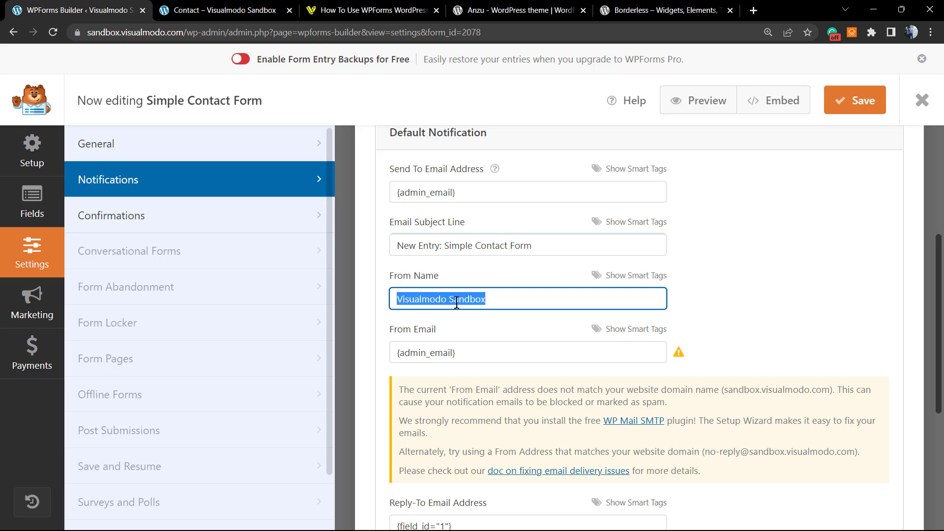
double_click(459, 303)
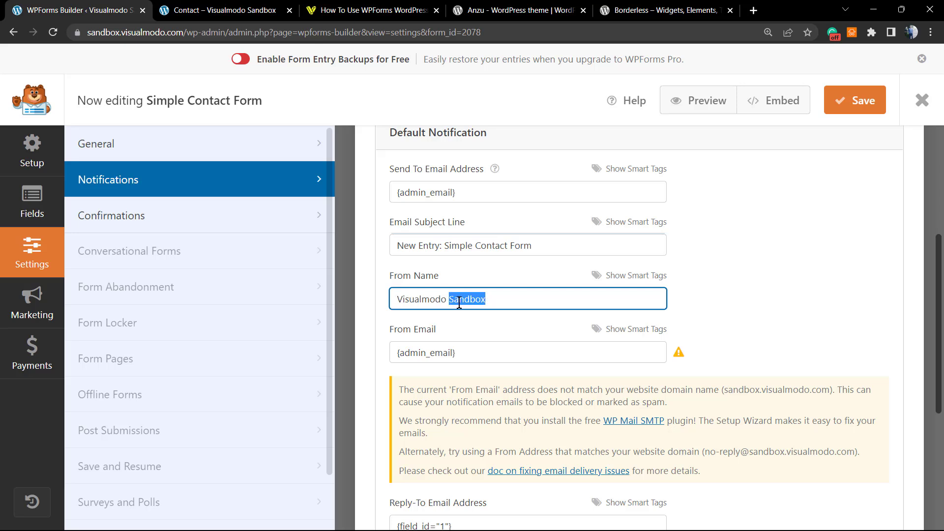
left_click(451, 337)
scroll(445, 289, "down", 1)
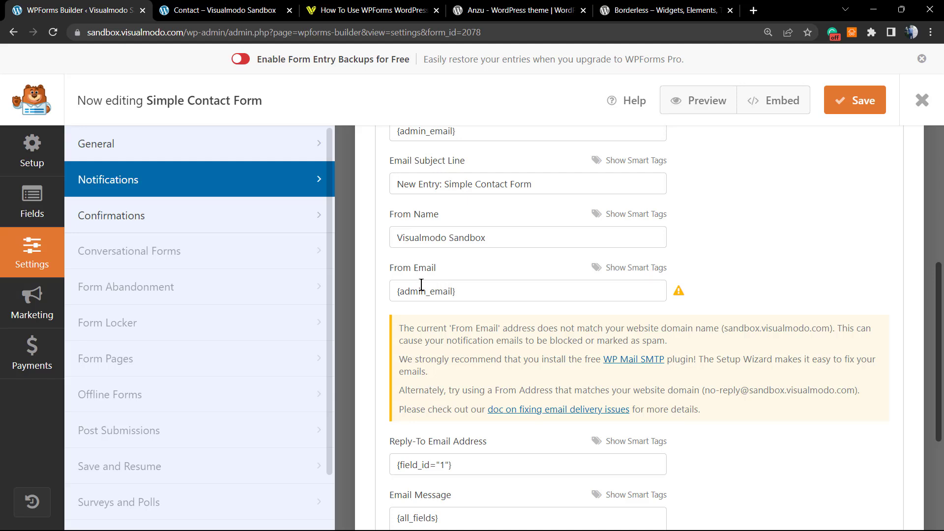
triple_click(421, 285)
left_click(519, 277)
scroll(520, 280, "down", 3)
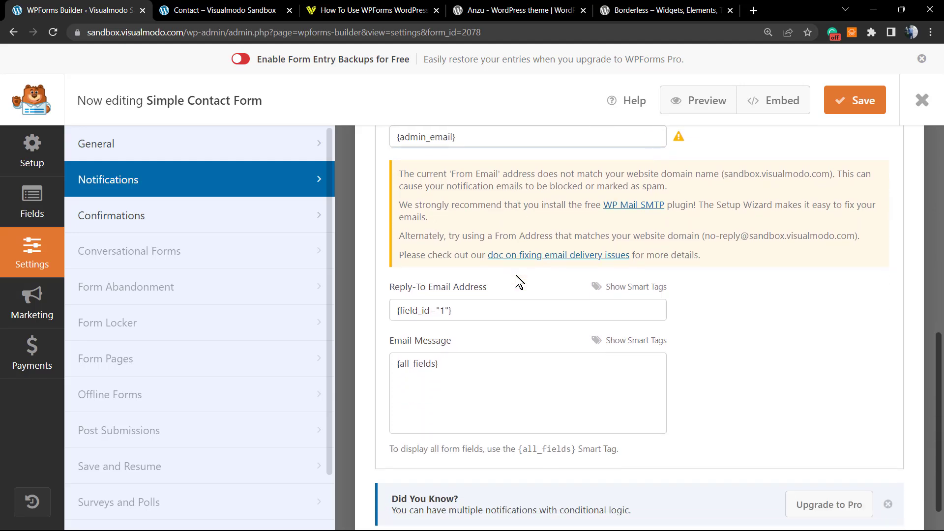
scroll(519, 281, "down", 1)
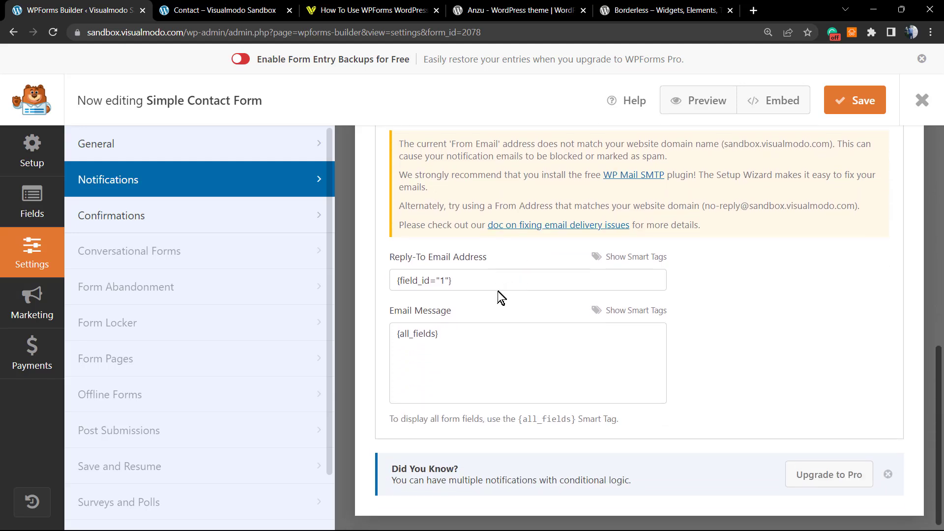
left_click(463, 281)
key("shift+Left")
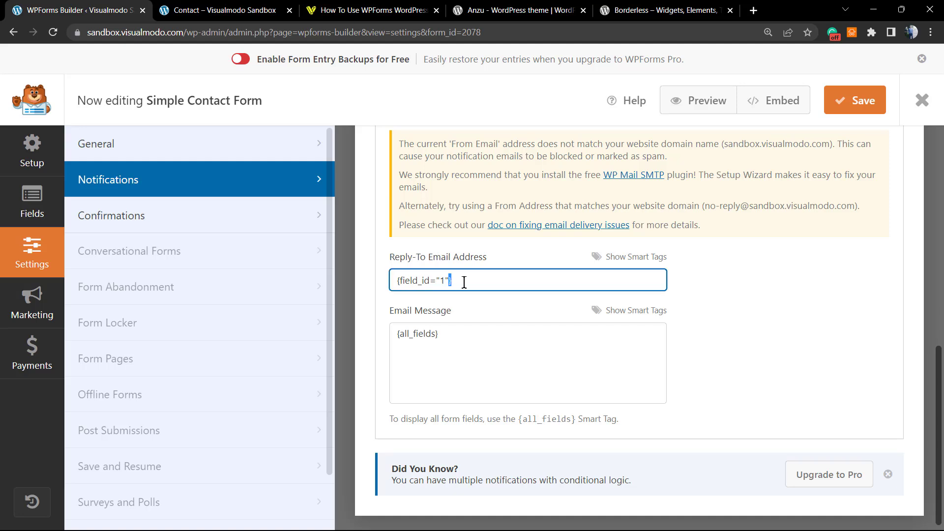
key("shift+Home")
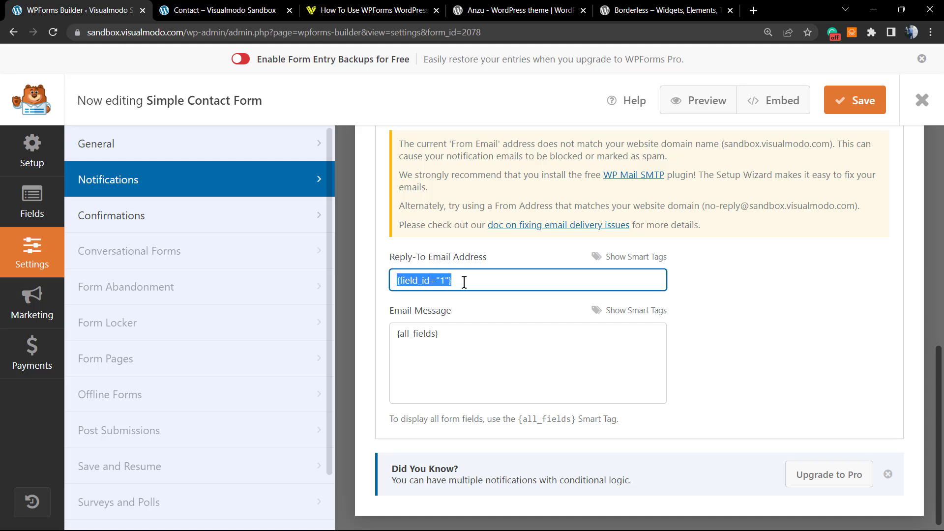
Open the general form settings and examine the form name, description, tags, submit button text and submit processing text.
double_click(464, 282)
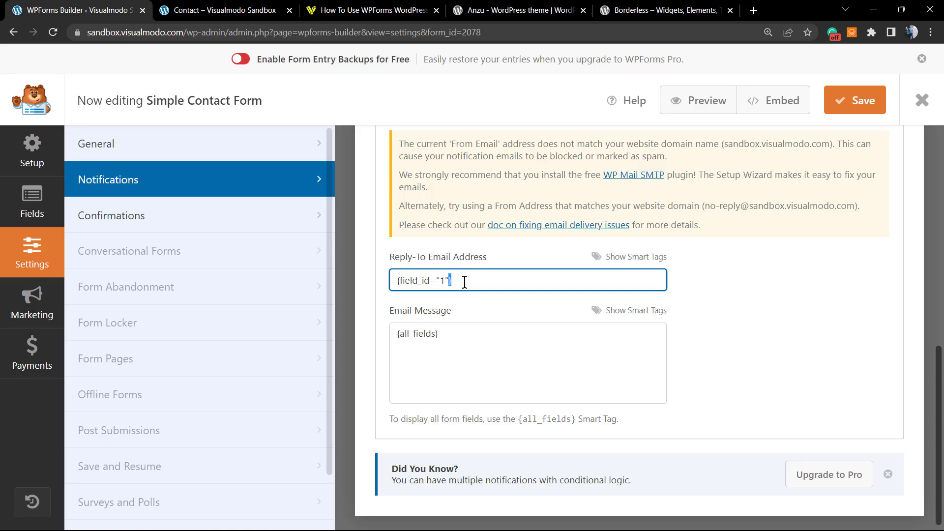
left_click(248, 146)
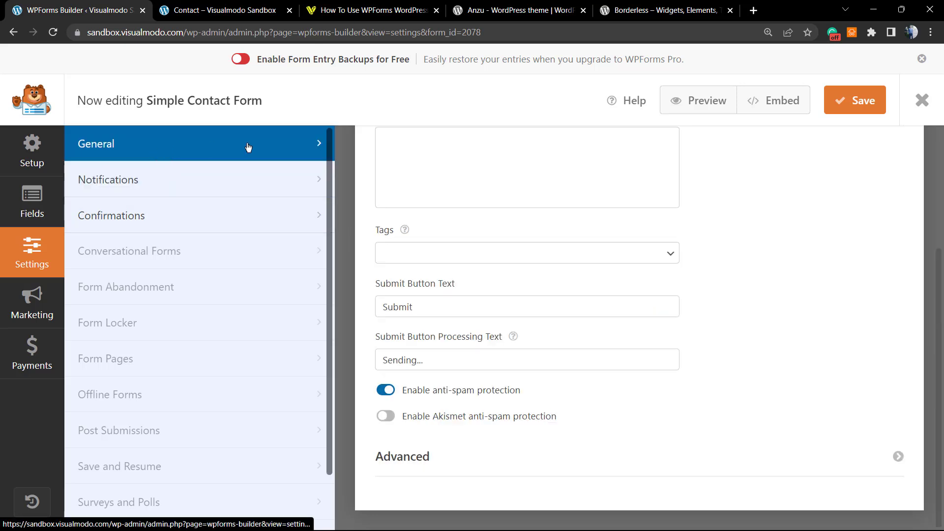
scroll(501, 270, "up", 4)
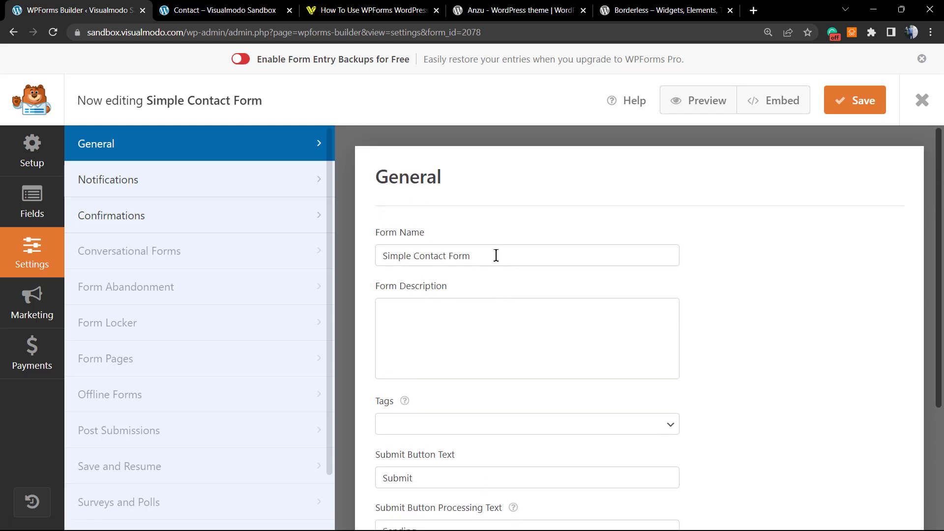
scroll(456, 266, "down", 3)
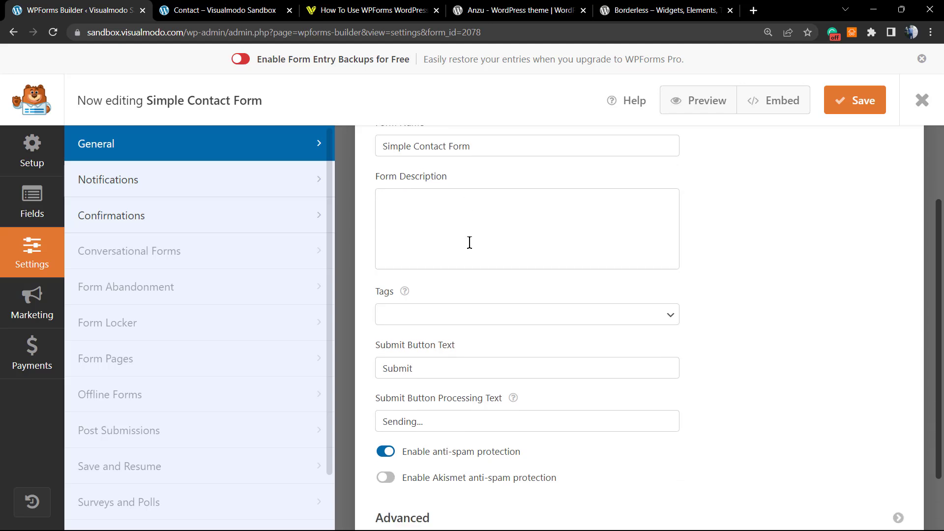
scroll(451, 303, "down", 1)
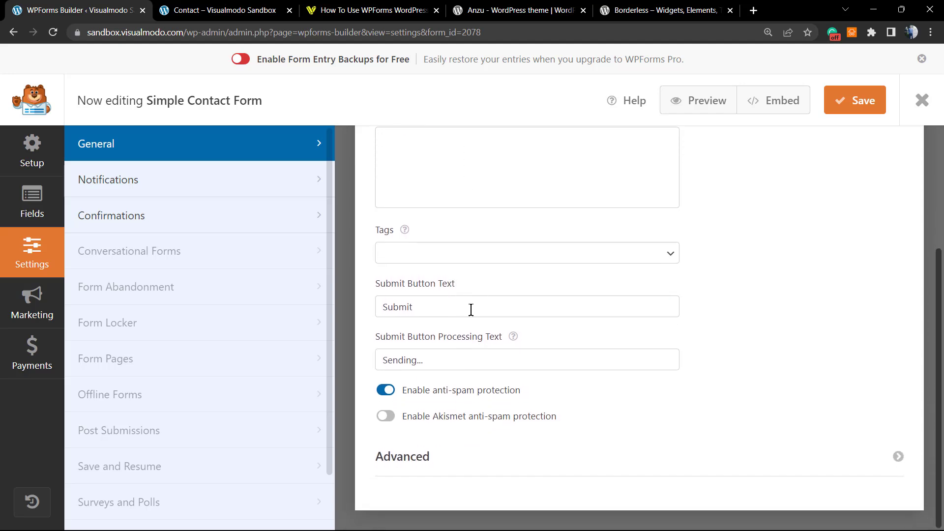
left_click(471, 310)
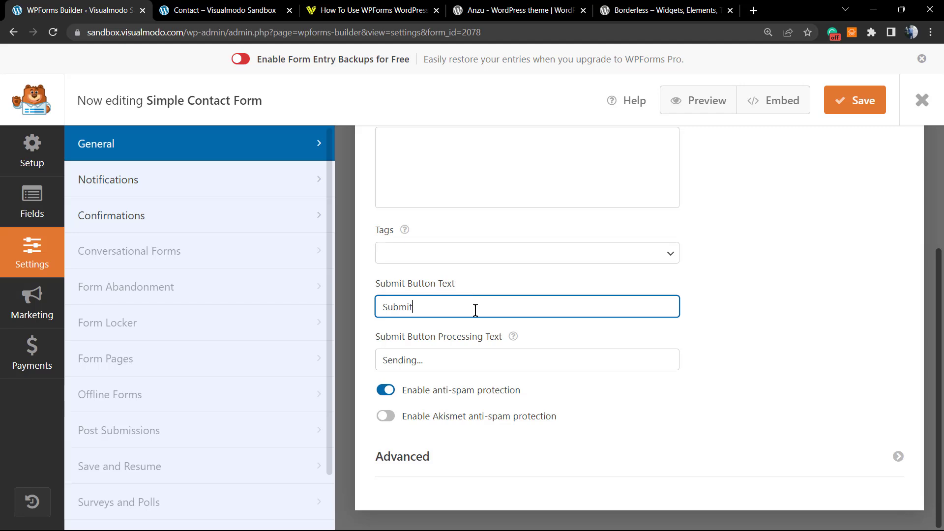
key("ctrl+a")
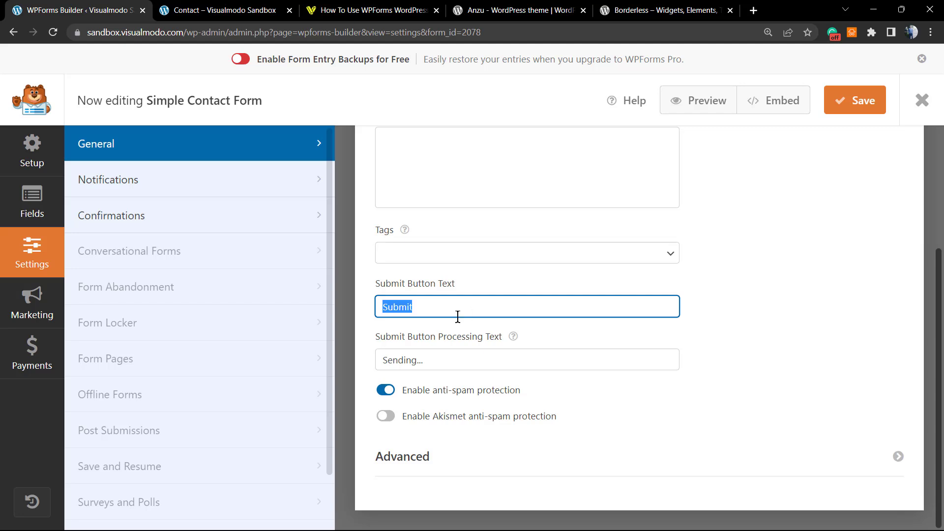
left_click(444, 362)
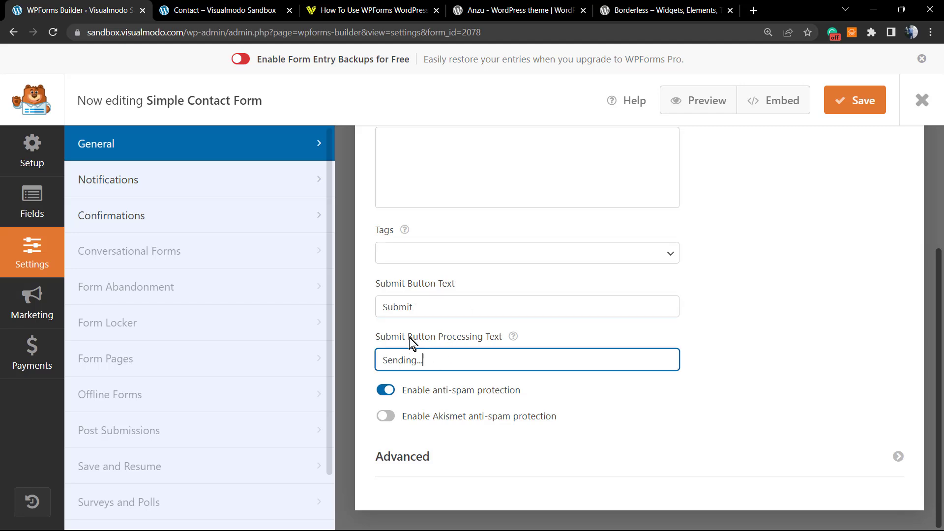
double_click(385, 361)
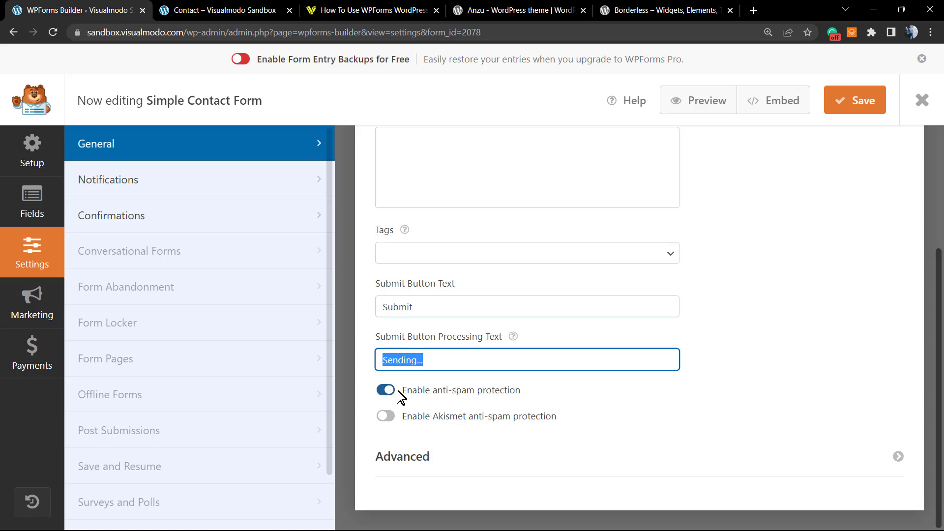
Try to enable Akismet anti-spam protection for the form, and examine the advanced general settings.
left_click(386, 416)
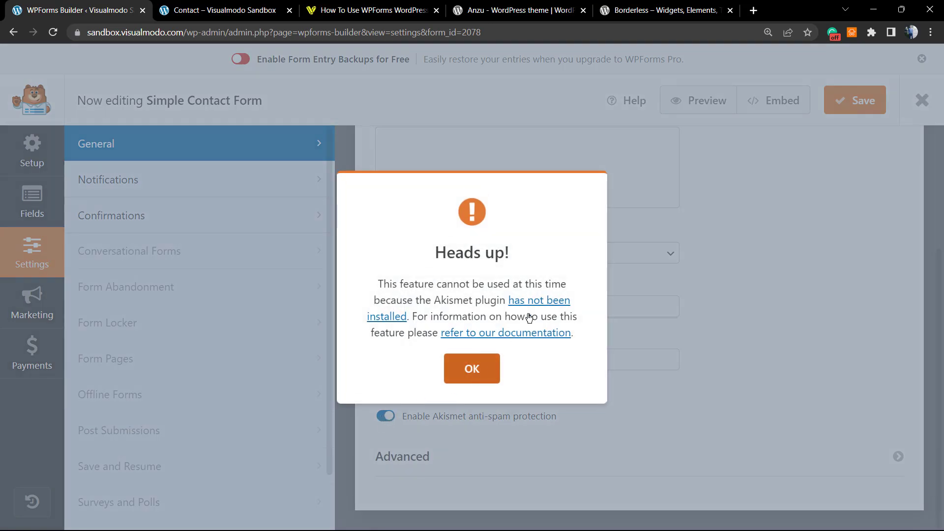
left_click(479, 383)
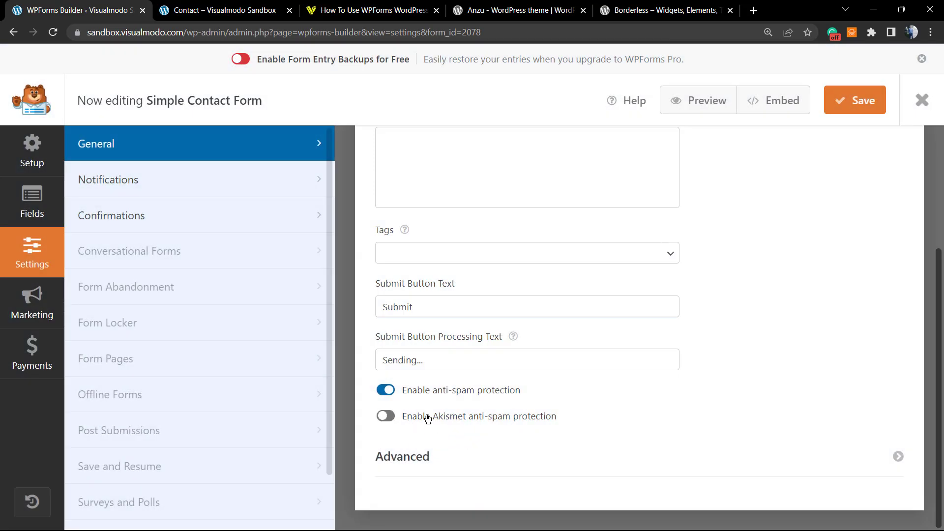
left_click(425, 453)
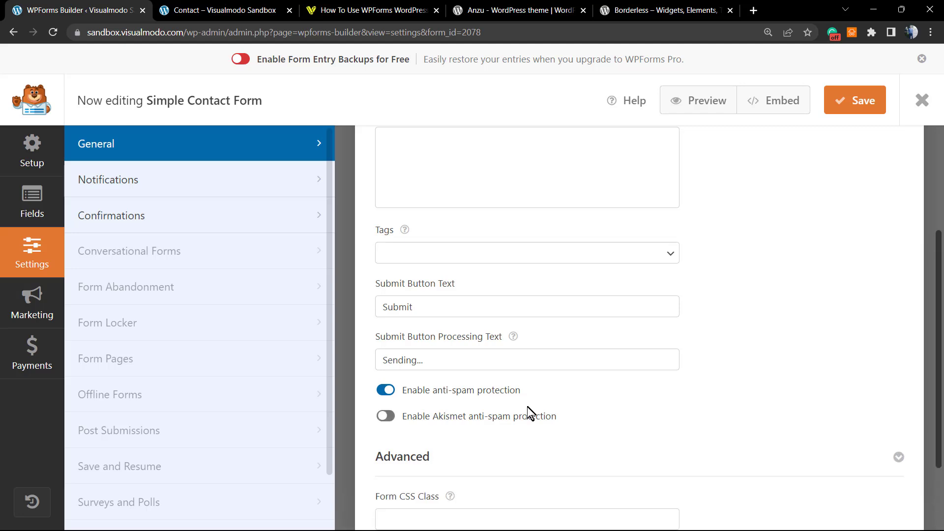
scroll(521, 403, "down", 3)
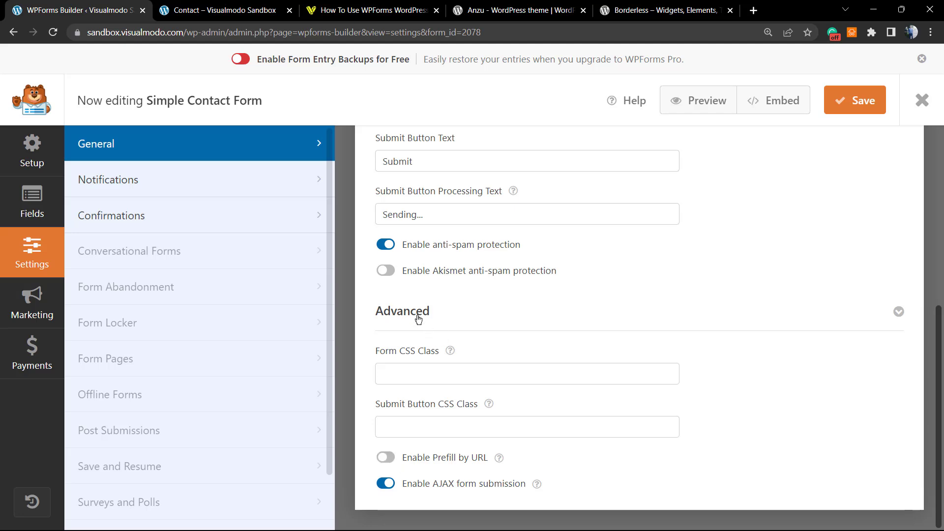
scroll(419, 319, "up", 6)
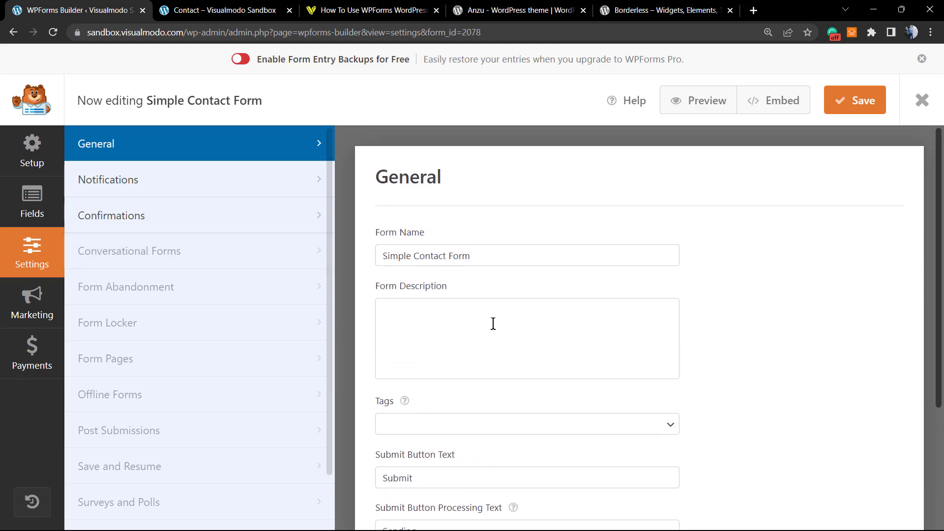
scroll(490, 324, "down", 4)
scroll(329, 349, "down", 2)
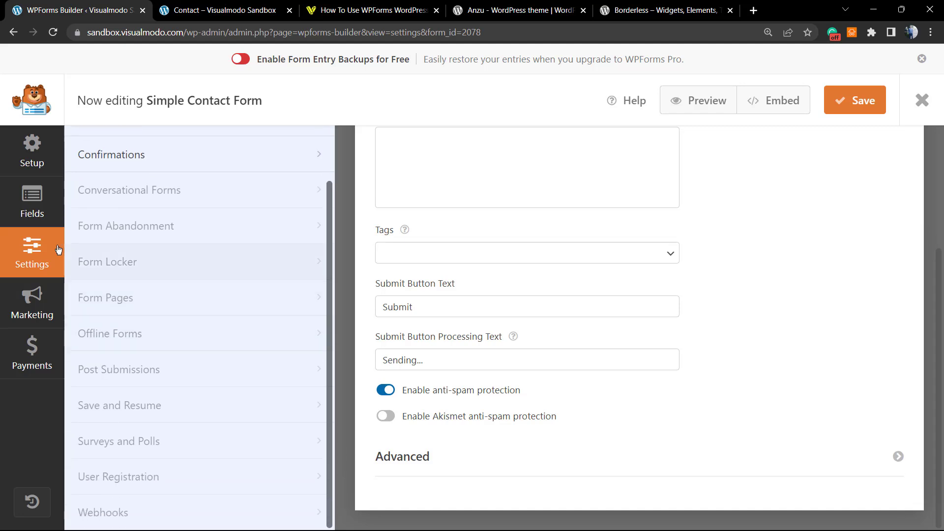
scroll(122, 211, "up", 2)
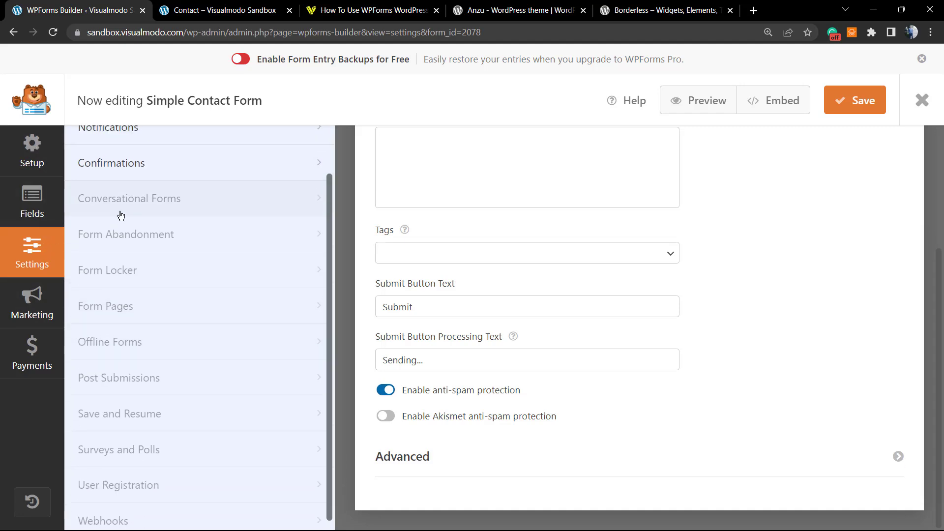
left_click(50, 162)
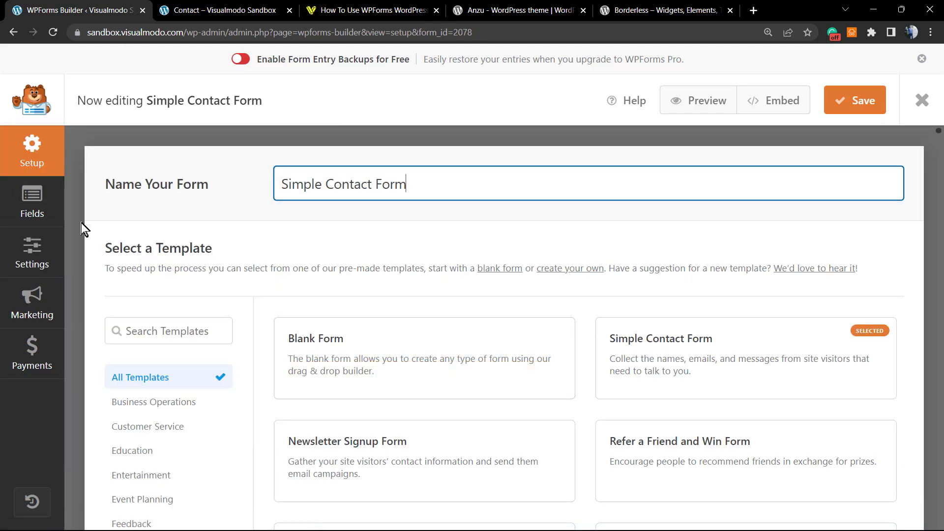
left_click(34, 254)
left_click(42, 302)
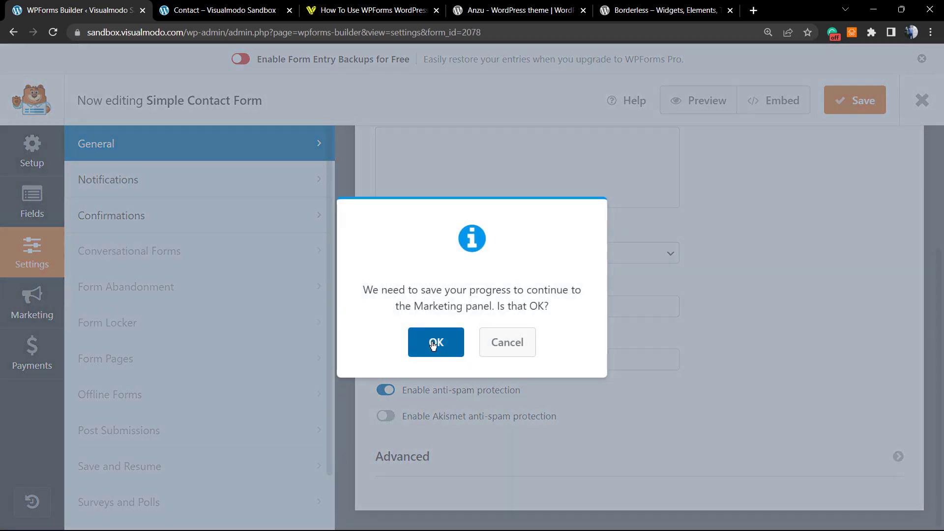
left_click(504, 341)
Save the Simple Contact Form with its current settings.
scroll(463, 213, "up", 3)
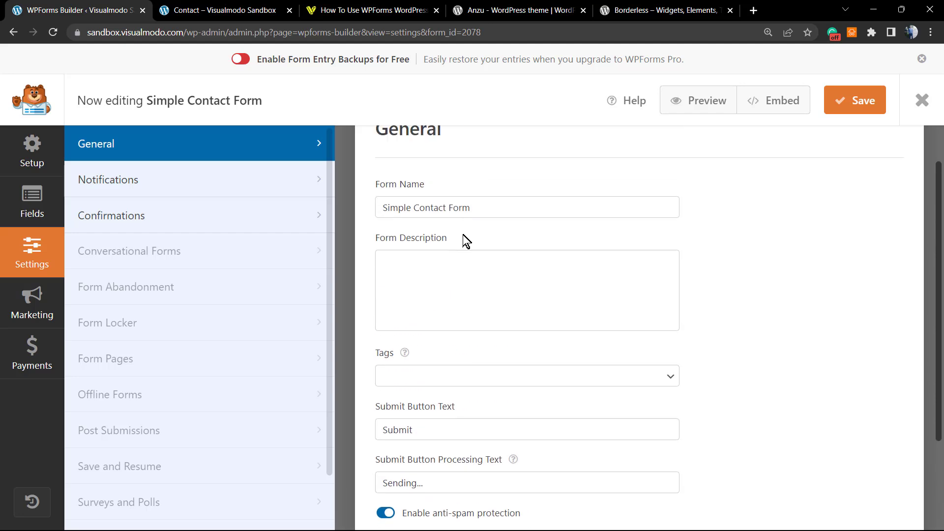
left_click(854, 105)
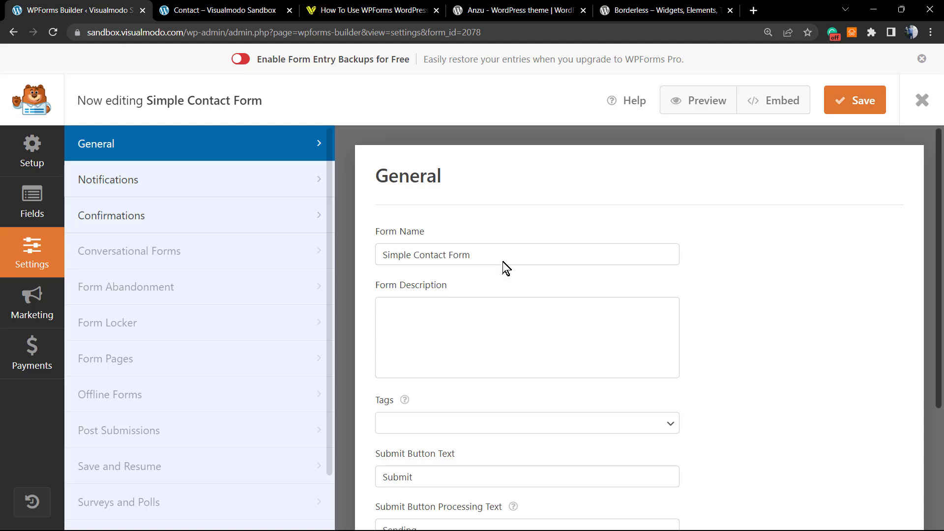
scroll(506, 273, "down", 3)
scroll(504, 290, "up", 4)
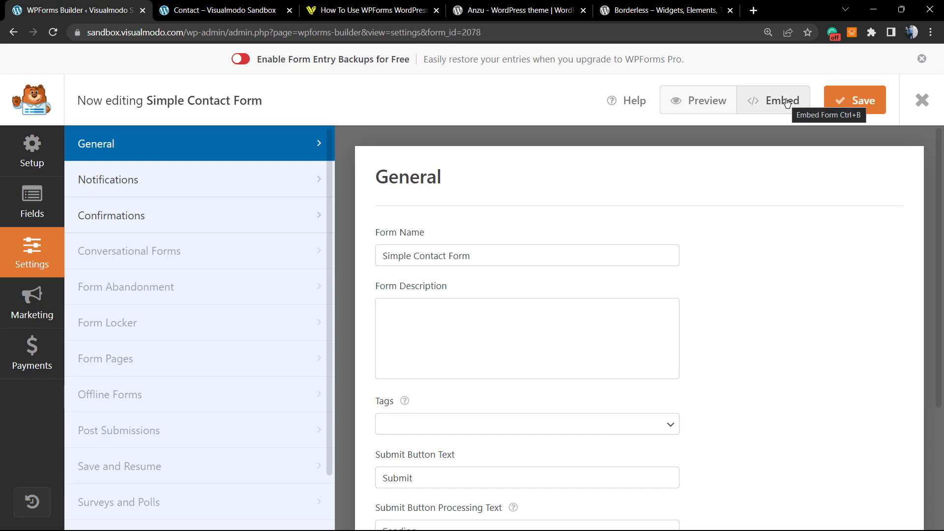
Switch to the site's Contact page and open it for editing with Elementor.
left_click(200, 6)
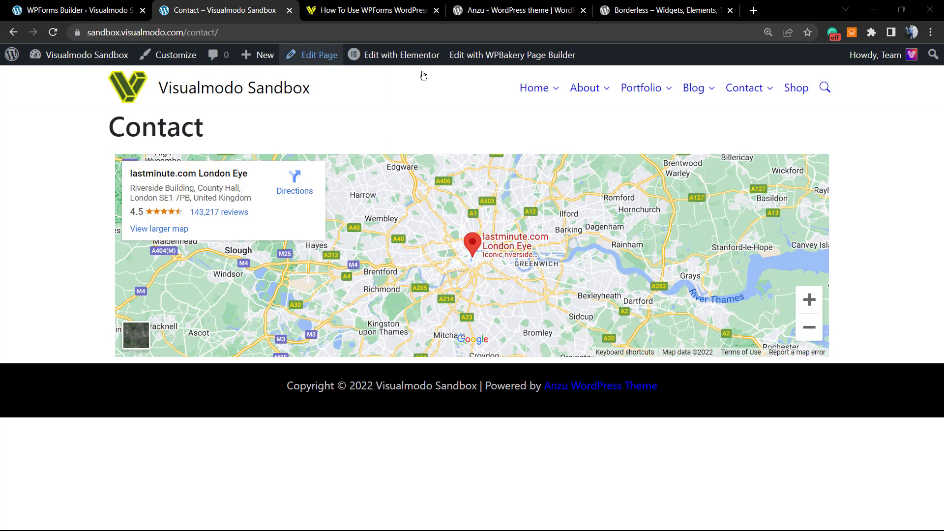
mouse_move(413, 62)
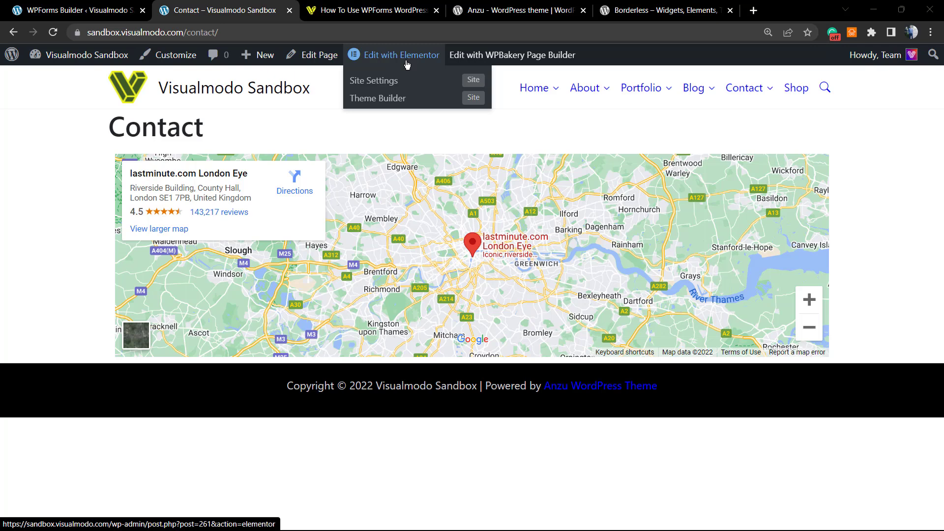
left_click(386, 57)
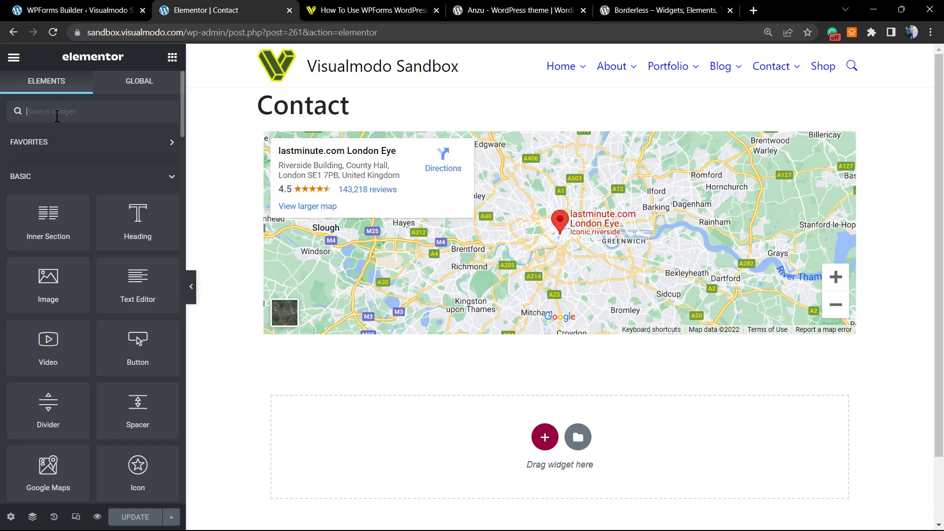
Search the widgets for "wpf", insert a WPForms widget above the map on the Contact page, and select Visualmodo Tutorial Form.
type("wpf")
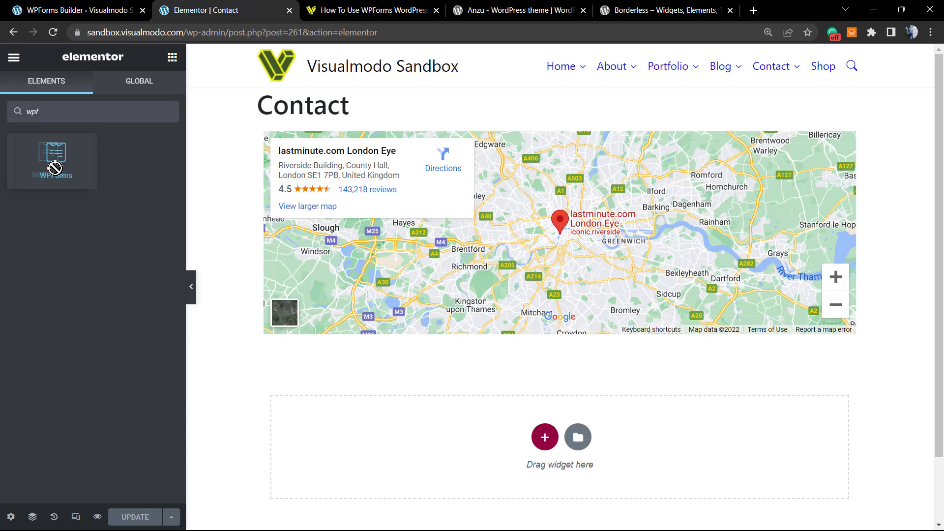
left_click_drag(54, 165, 586, 145)
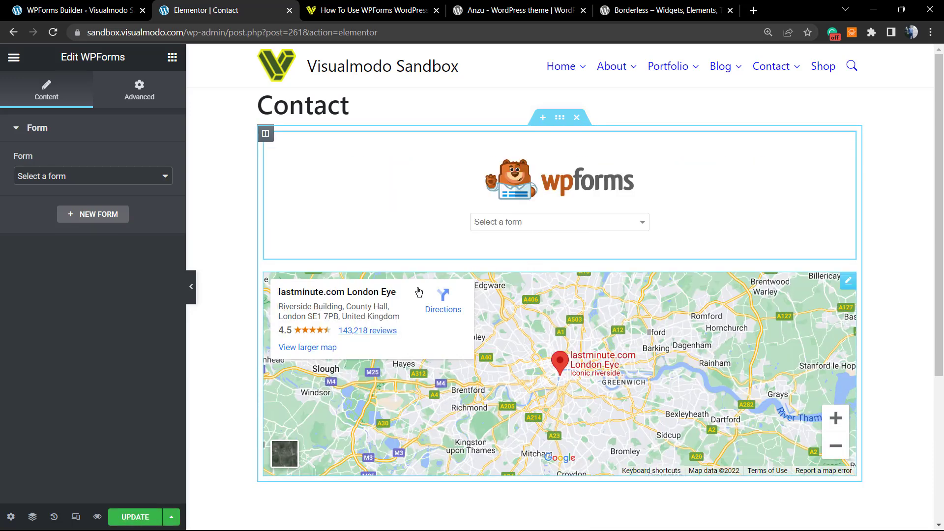
left_click(583, 222)
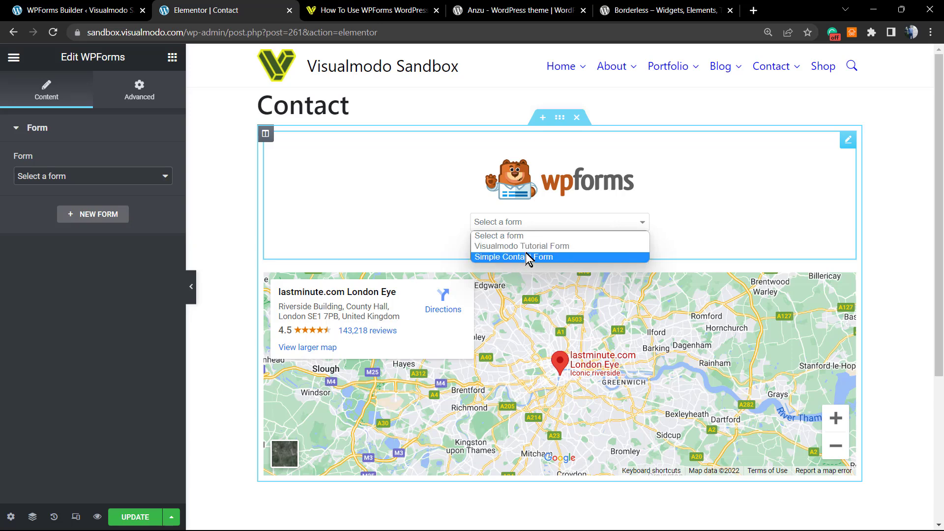
left_click(512, 246)
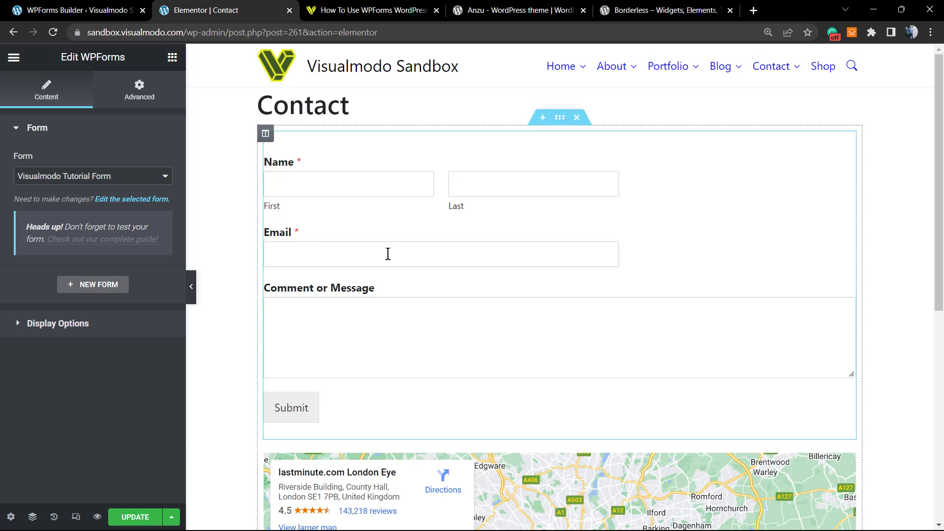
Update the Contact page with the embedded form and review its layout above the map.
scroll(501, 275, "down", 3)
scroll(325, 287, "up", 3)
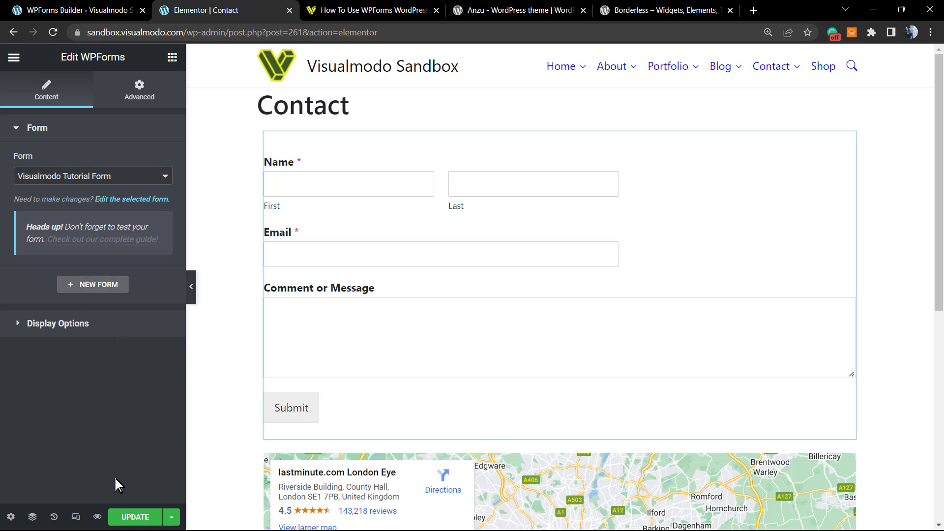
left_click(130, 516)
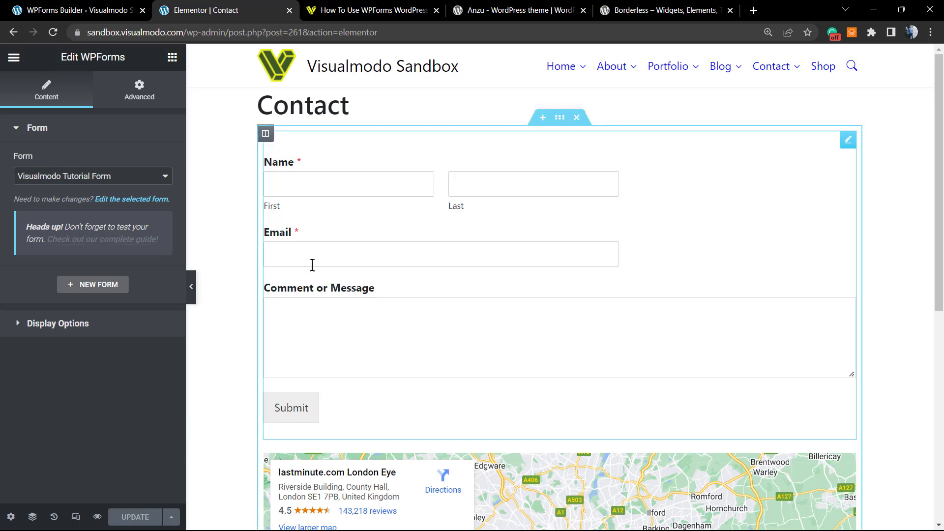
scroll(315, 275, "down", 3)
scroll(255, 280, "up", 3)
scroll(205, 252, "down", 1)
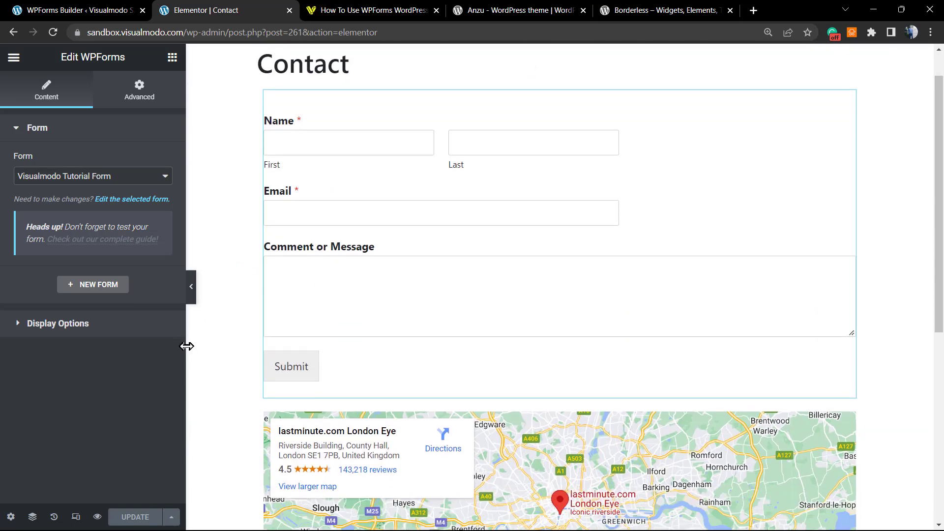
scroll(196, 330, "up", 1)
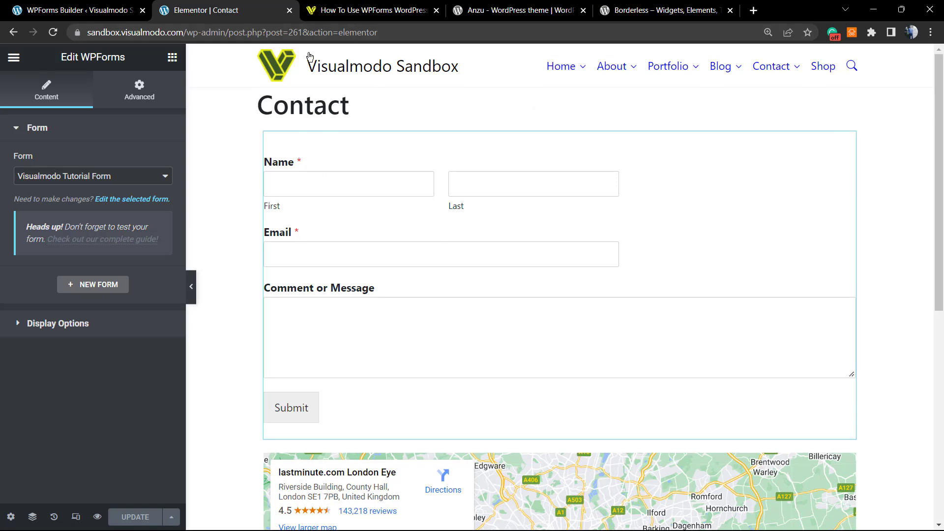
Open the site's Contact Alt page in a new tab, change its address to the live Contact page, and review the embedded form.
mouse_move(771, 73)
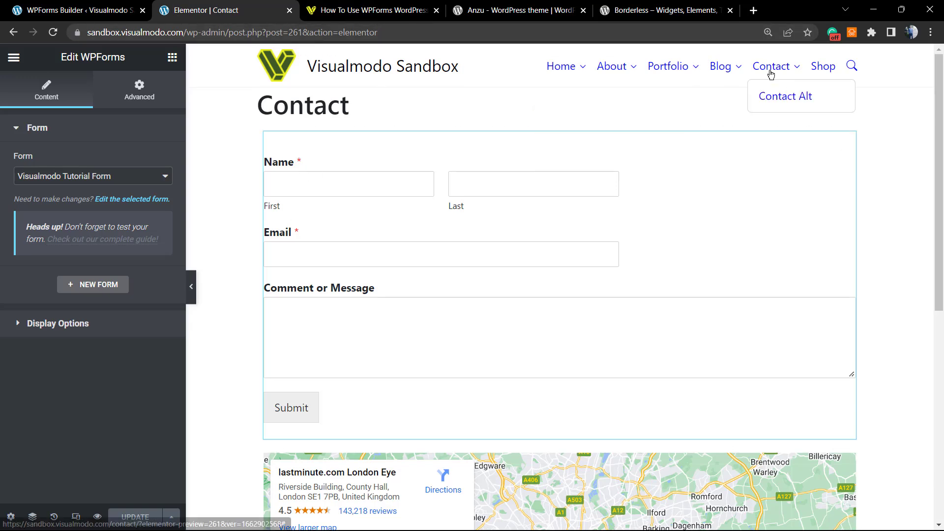
right_click(762, 96)
left_click(787, 102)
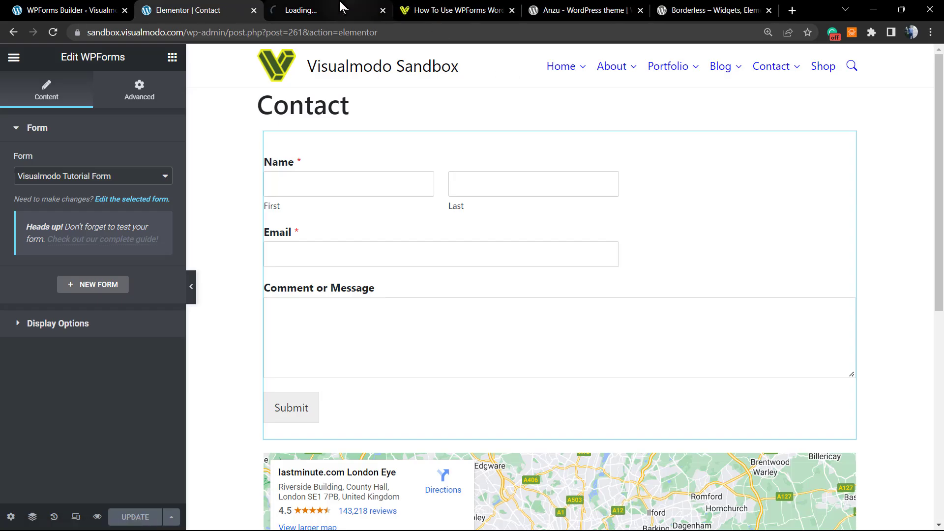
left_click(342, 6)
left_click(262, 34)
left_click(263, 36)
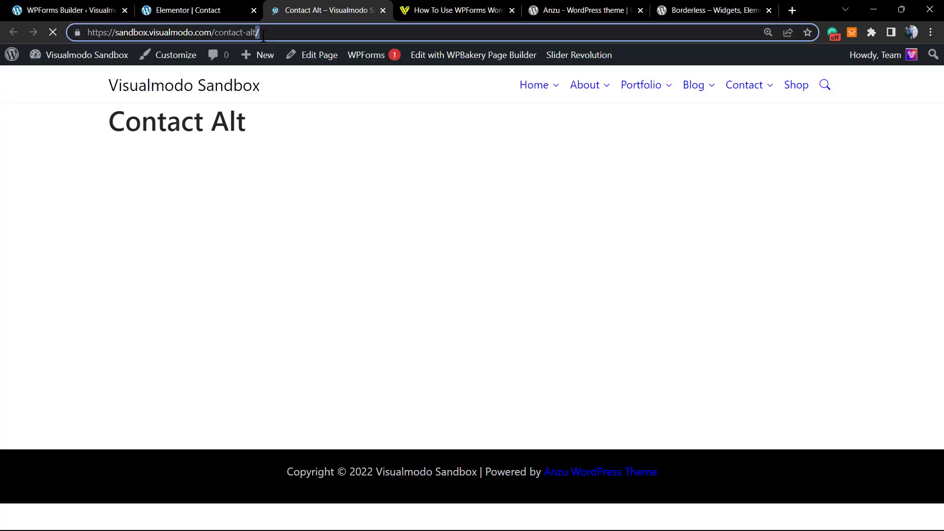
key("BackSpace")
key("BackSpace")
key("BackSpace")
key("BackSpace")
key("BackSpace")
key("Return")
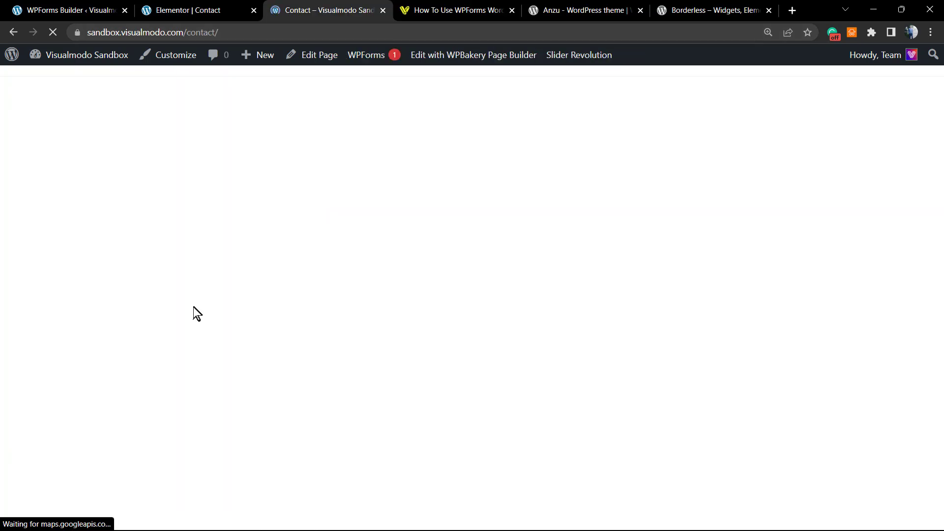
scroll(193, 307, "down", 4)
scroll(191, 308, "up", 4)
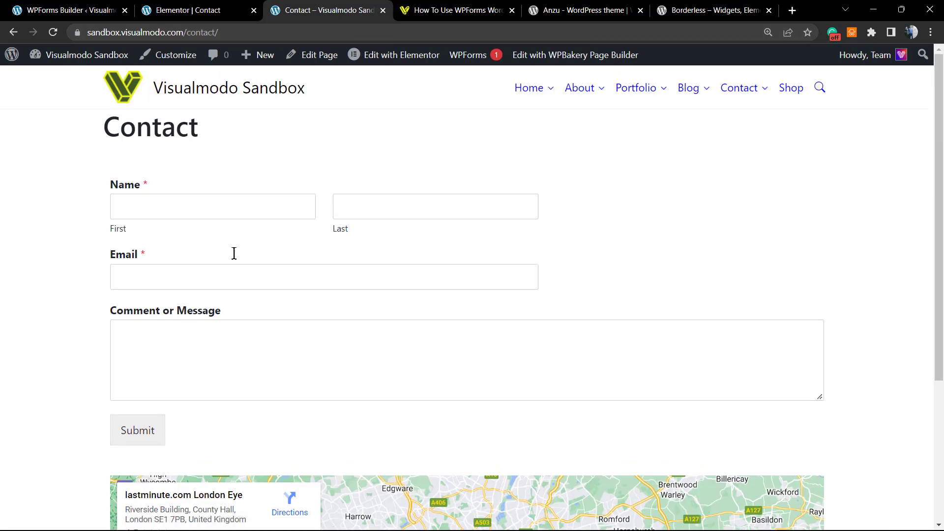
left_click(197, 32)
Return to the Contact page's Elementor editor, exit to the WordPress page list, and start a new page.
left_click(225, 15)
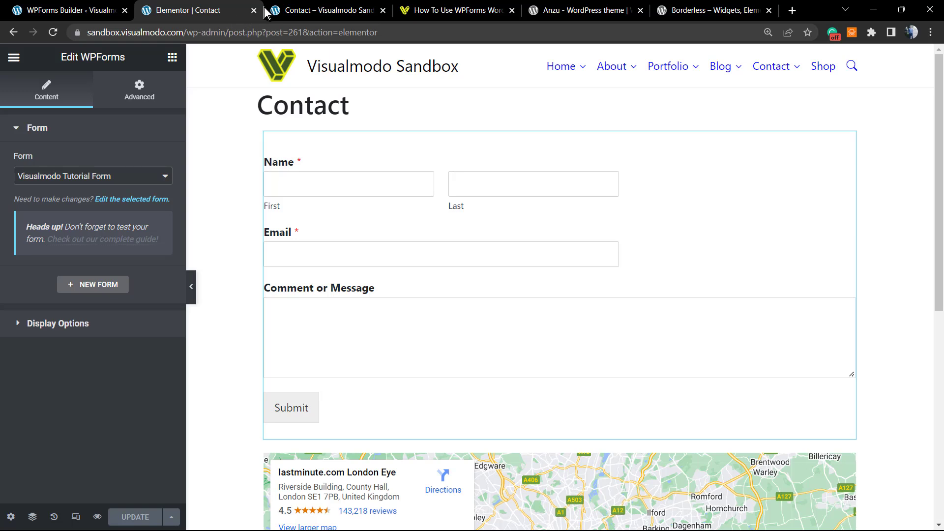
left_click(14, 56)
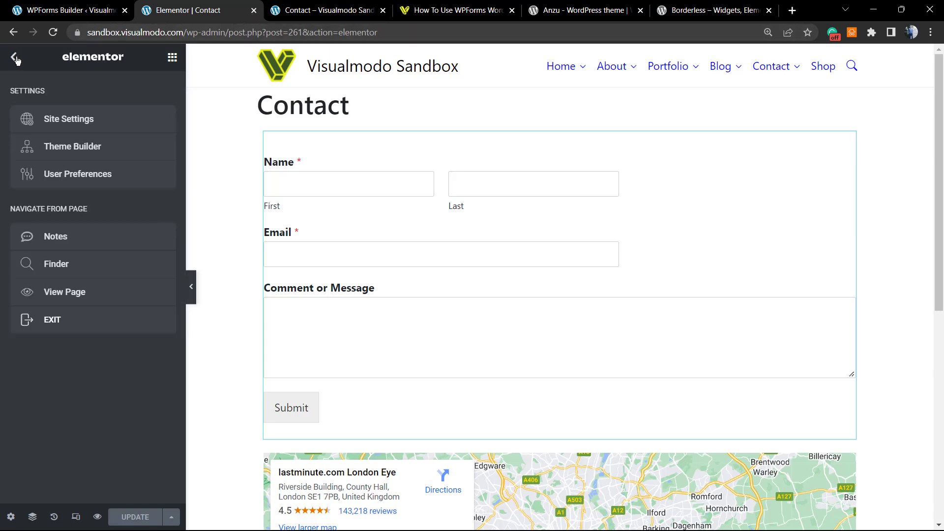
left_click(16, 58)
left_click(13, 57)
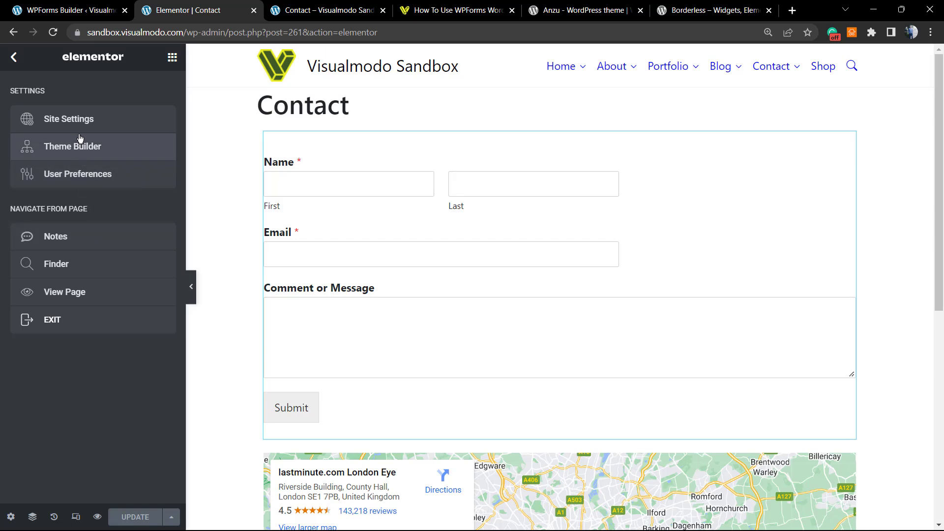
left_click(73, 322)
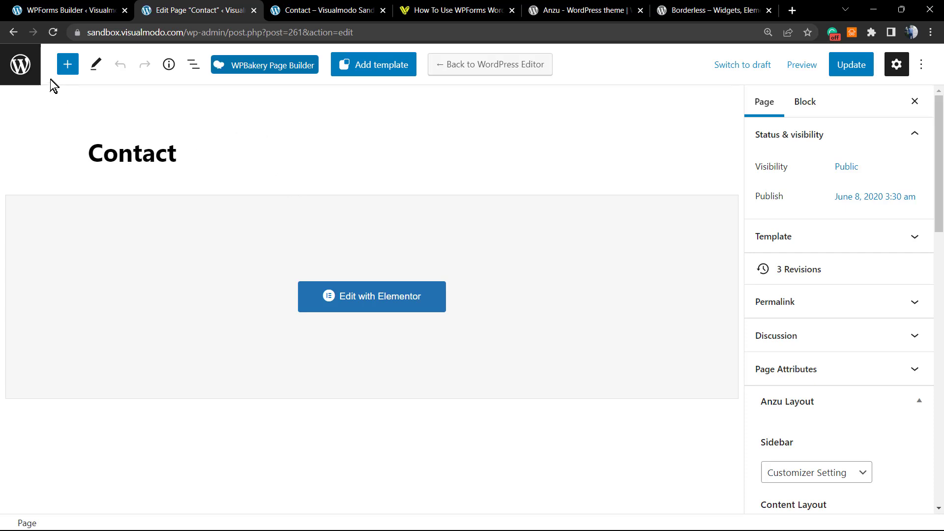
left_click(16, 68)
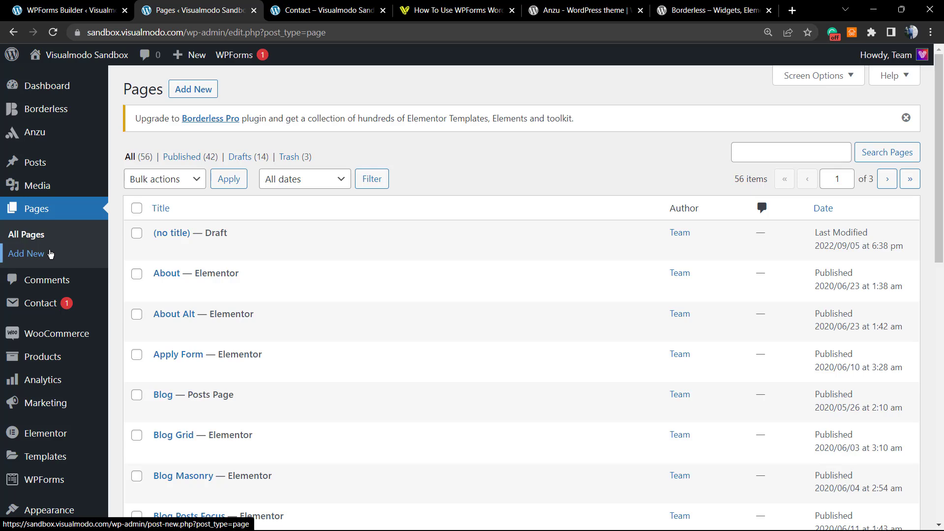
left_click(51, 254)
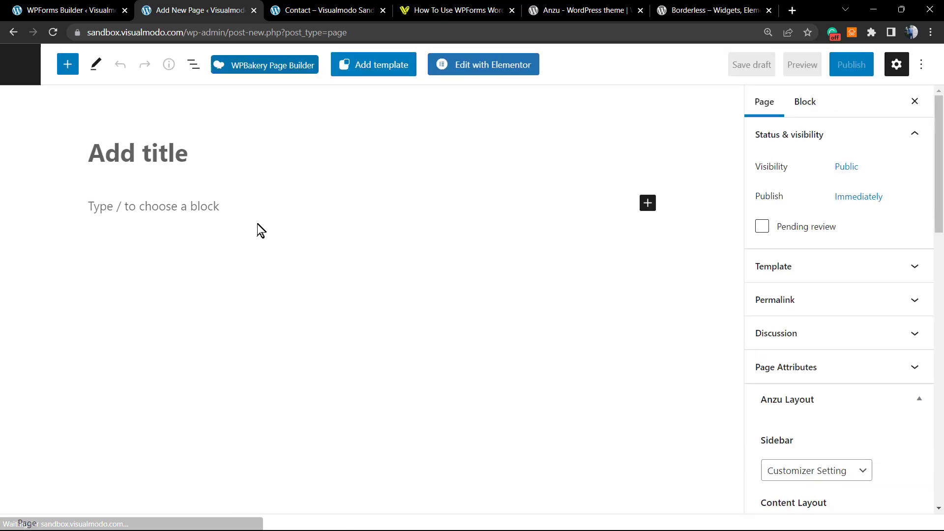
Search the blocks for "wp", insert a WPForms block in the new page, and select Visualmodo Tutorial Form.
left_click(170, 209)
left_click(660, 204)
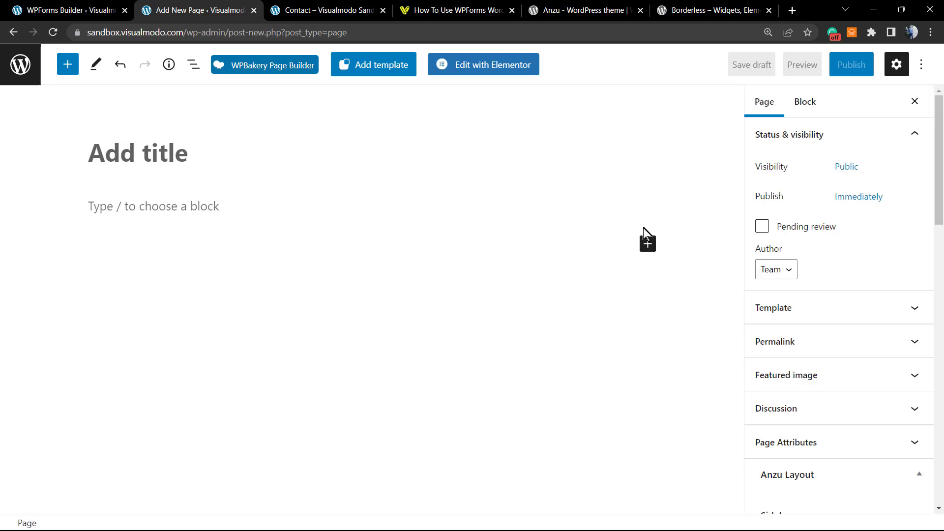
left_click(647, 244)
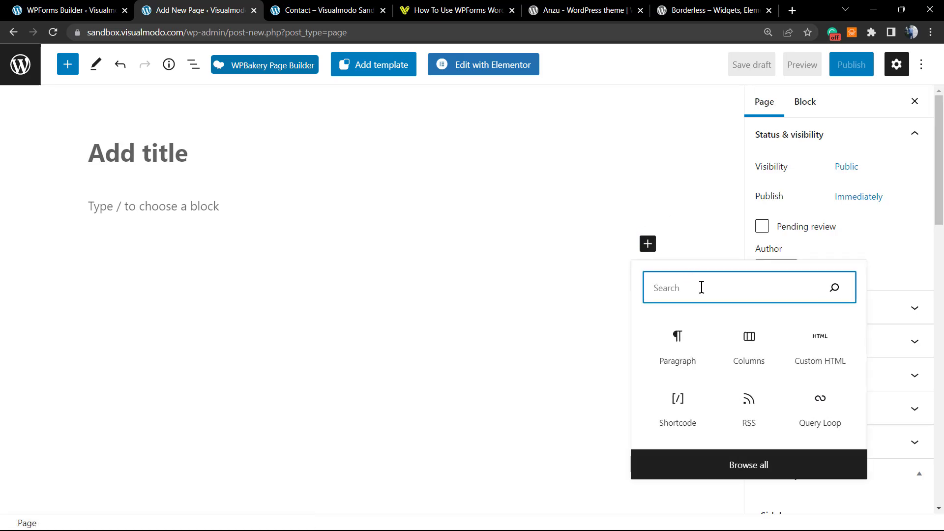
type("wp")
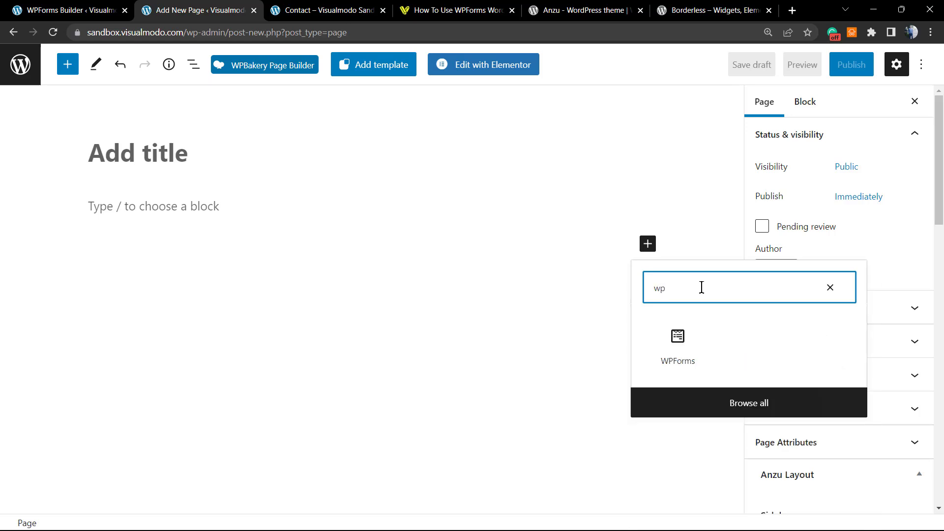
left_click(678, 344)
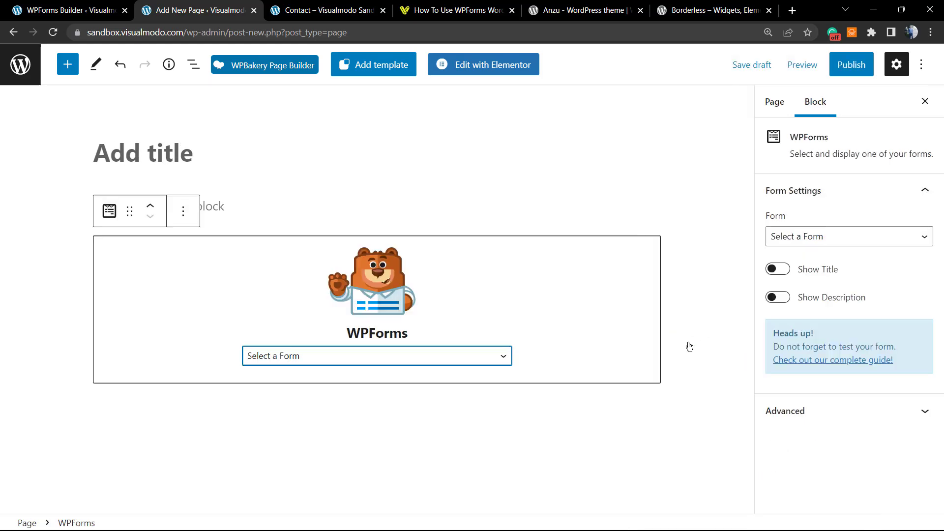
left_click(339, 360)
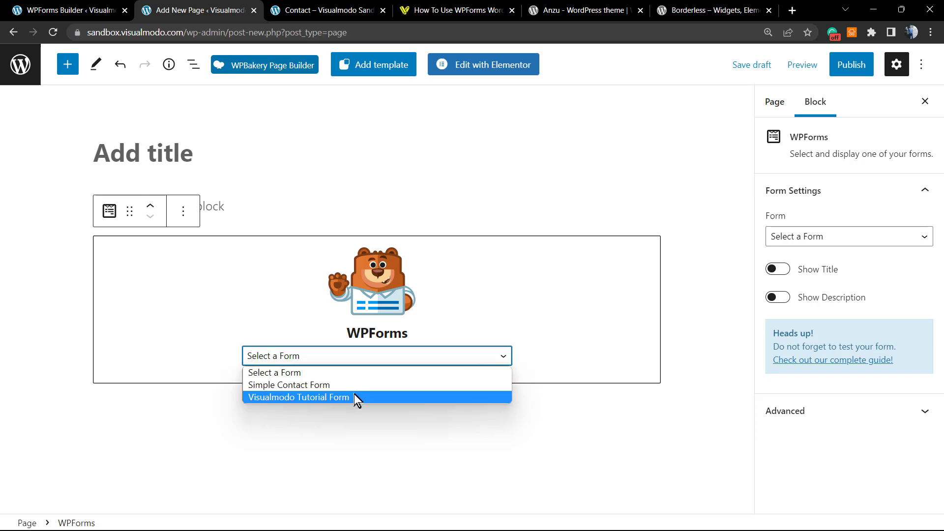
left_click(354, 394)
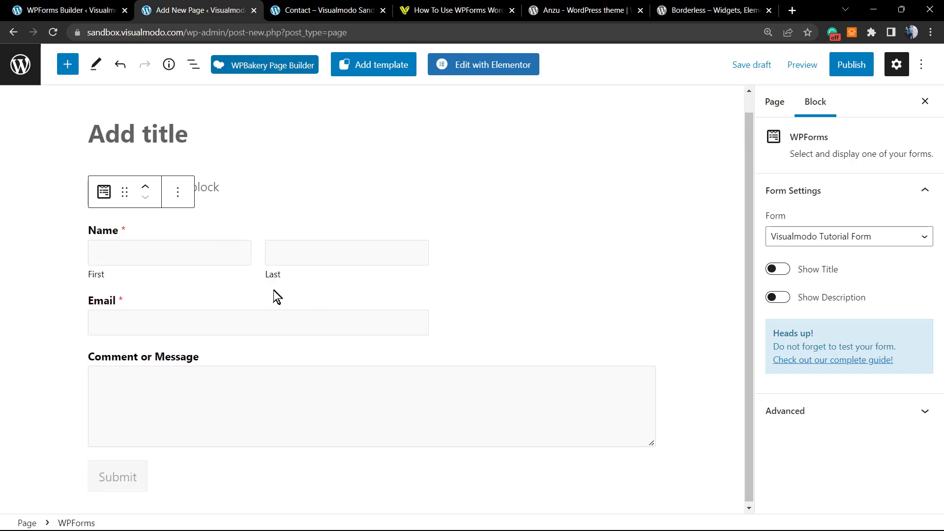
Remove the WPForms block from the new page.
left_click(246, 276)
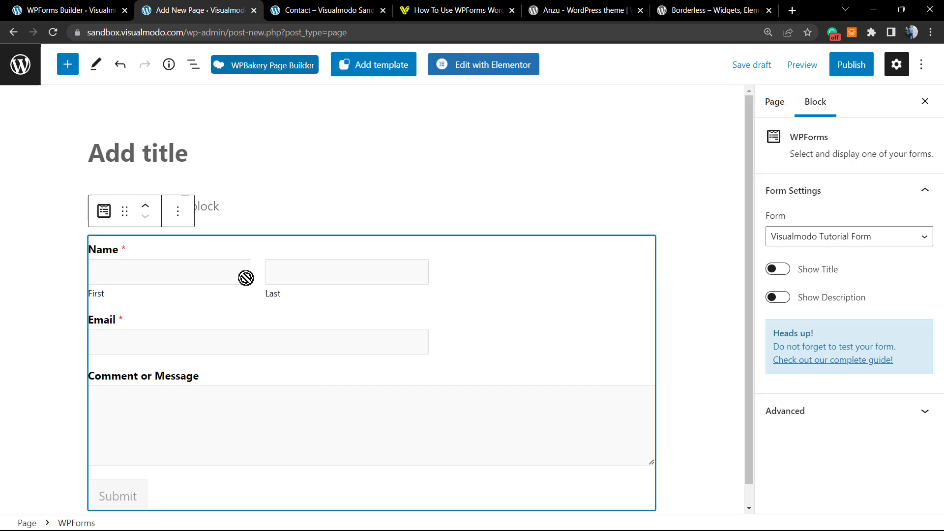
left_click(176, 214)
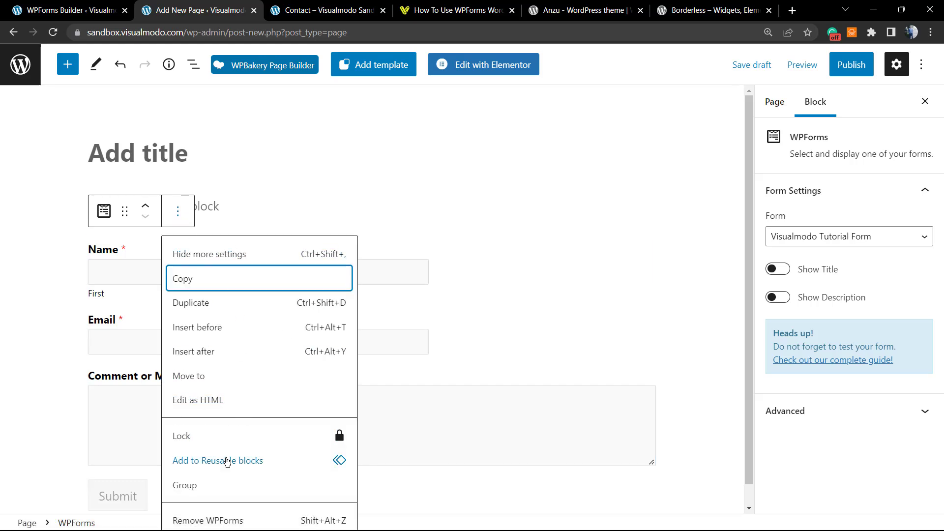
left_click(233, 517)
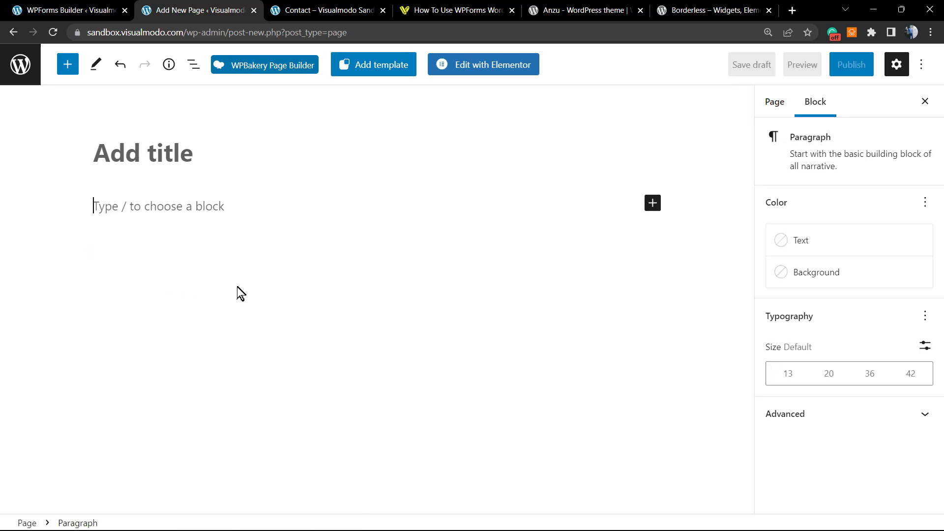
Switch the new page to WPBakery Page Builder, leaving the block editor without saving, and open its Backend Editor.
left_click(264, 69)
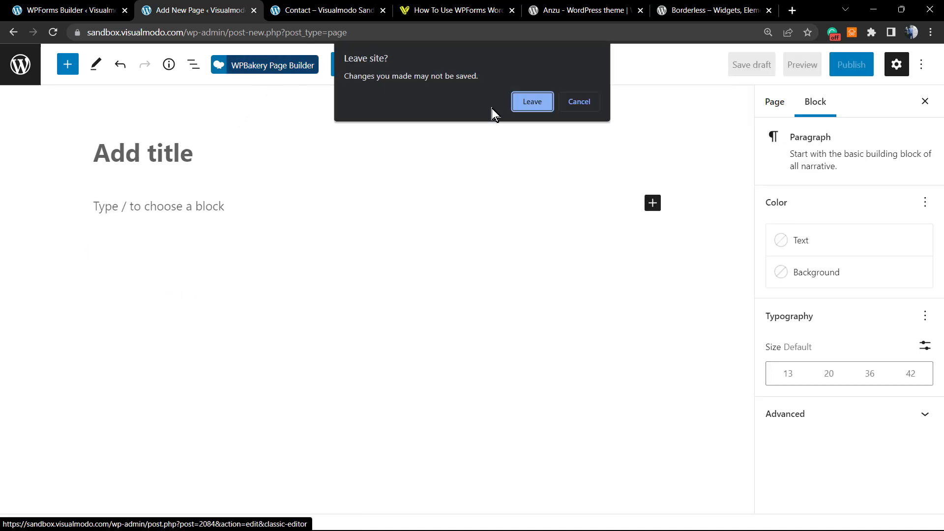
left_click(527, 101)
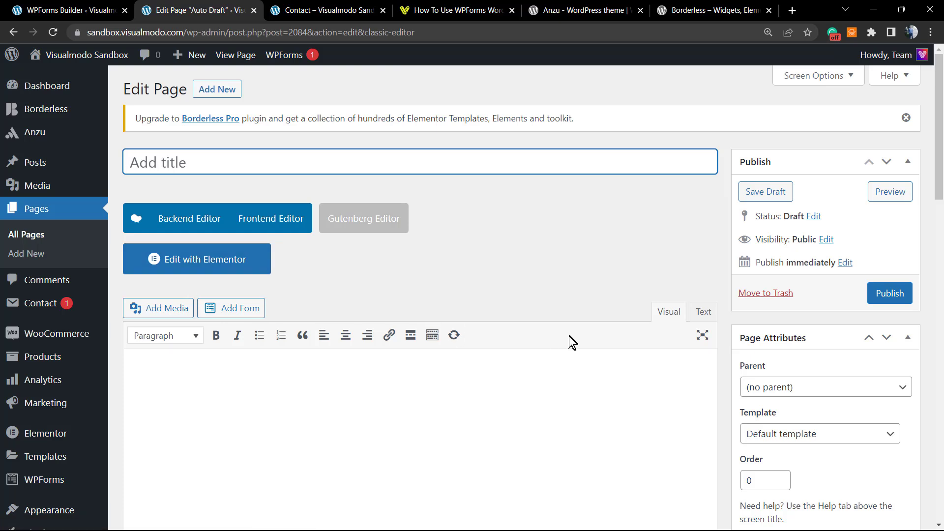
left_click(432, 336)
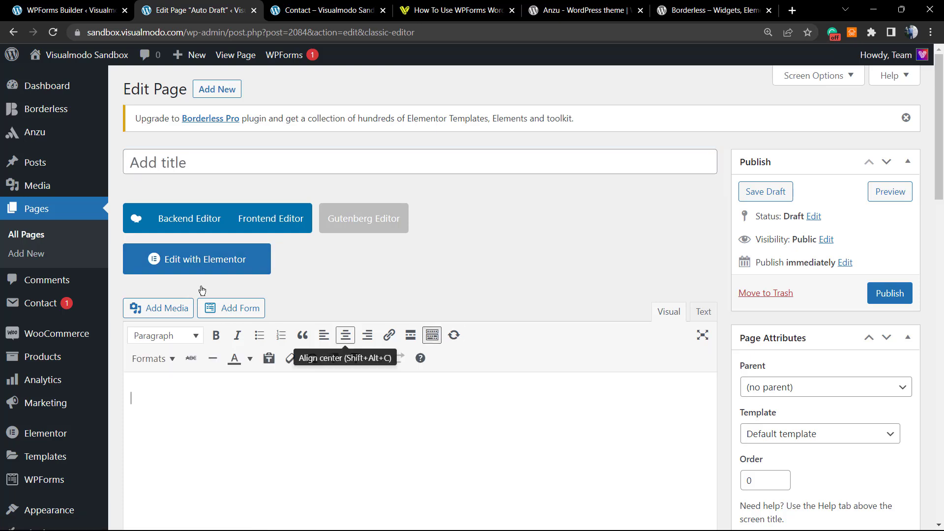
left_click(187, 220)
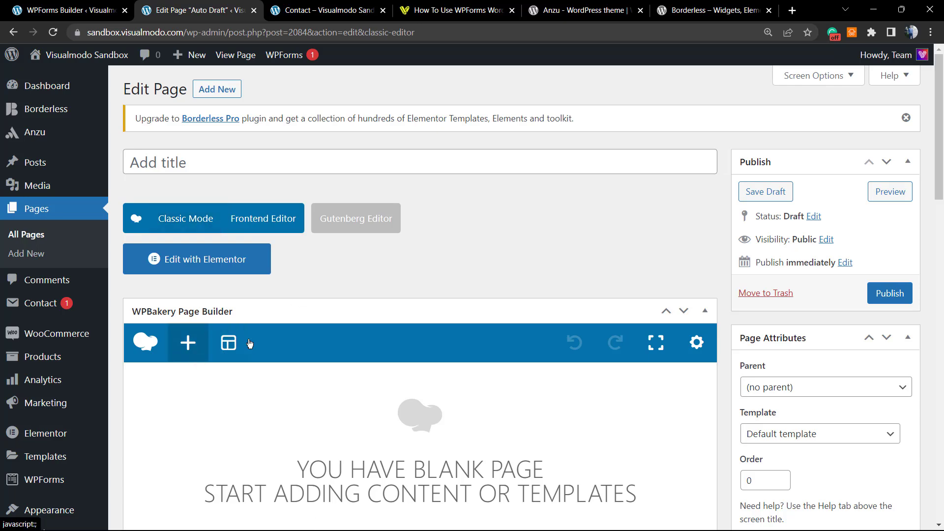
Add a Text Block element to the blank WPBakery page and clear its placeholder text.
scroll(250, 343, "down", 3)
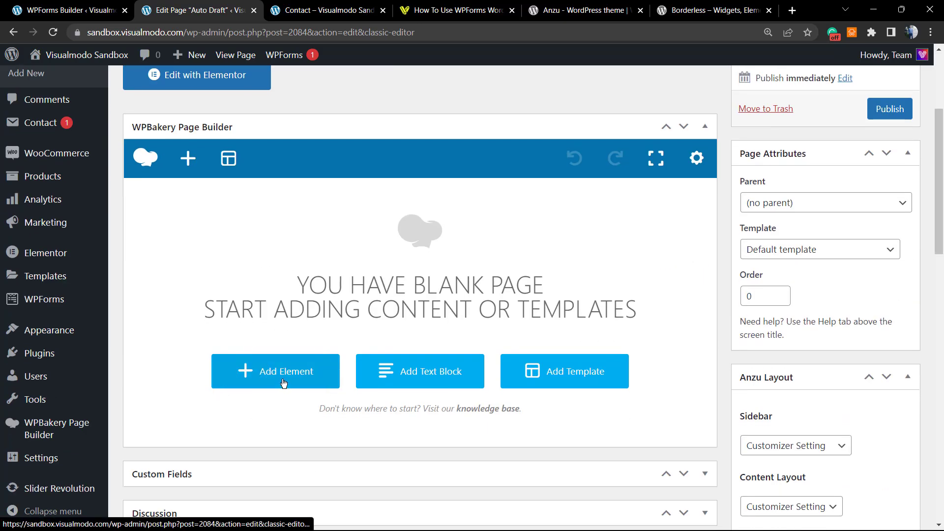
left_click(279, 373)
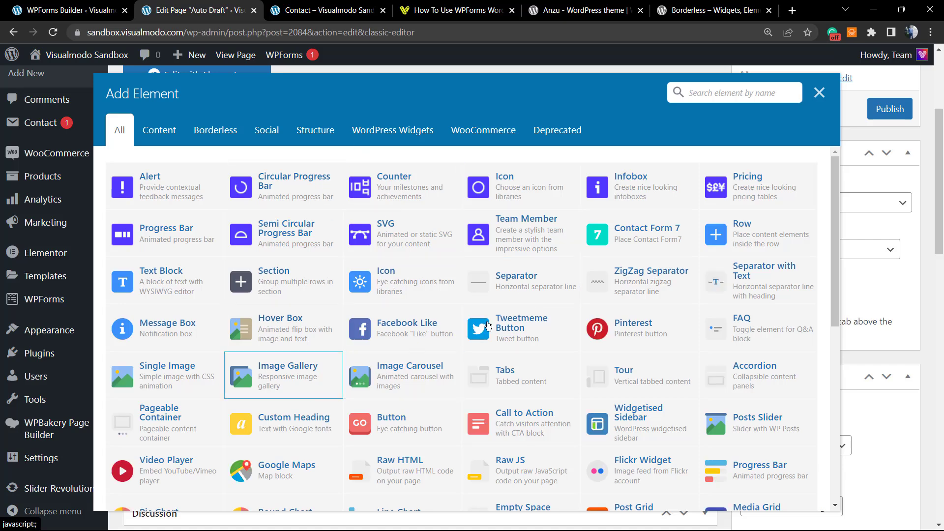
left_click(190, 280)
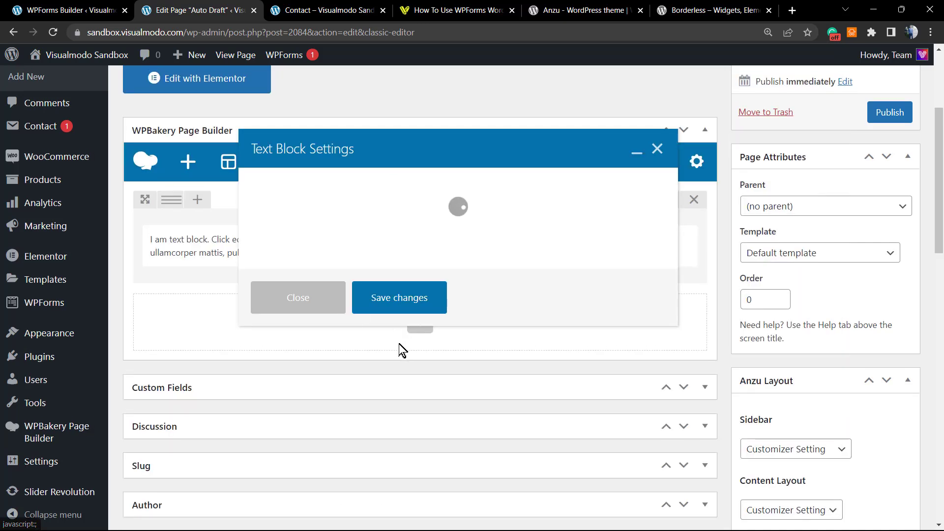
scroll(331, 327, "up", 2)
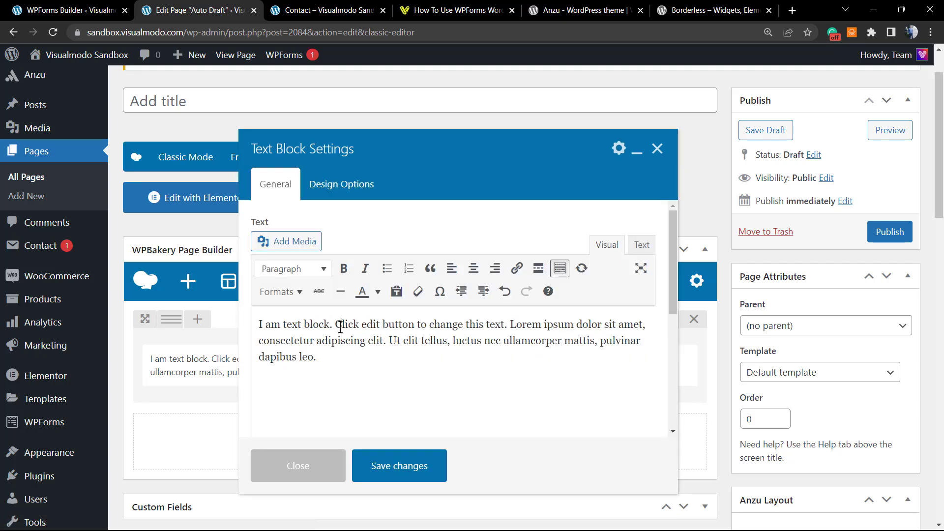
triple_click(340, 327)
key("BackSpace")
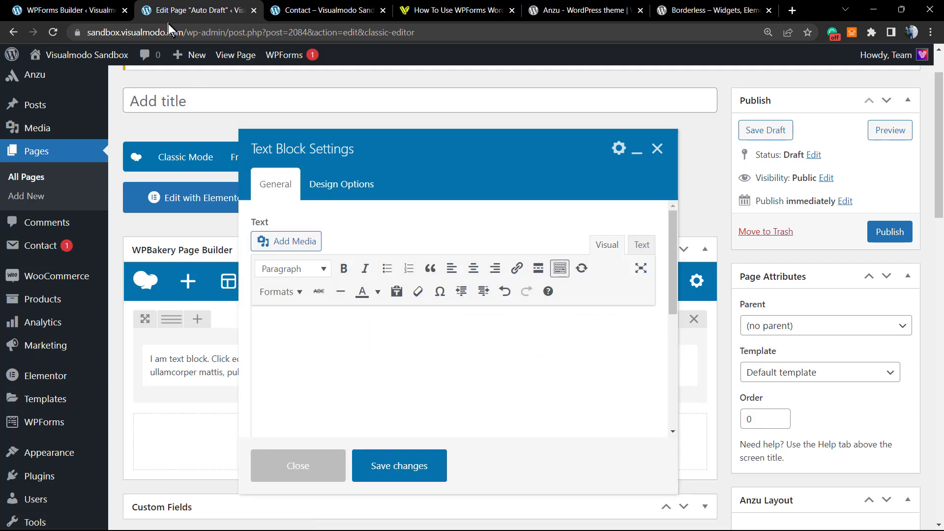
Copy the Simple Contact Form's embed shortcode from WPForms Builder and return to the new page's empty text block.
left_click(79, 10)
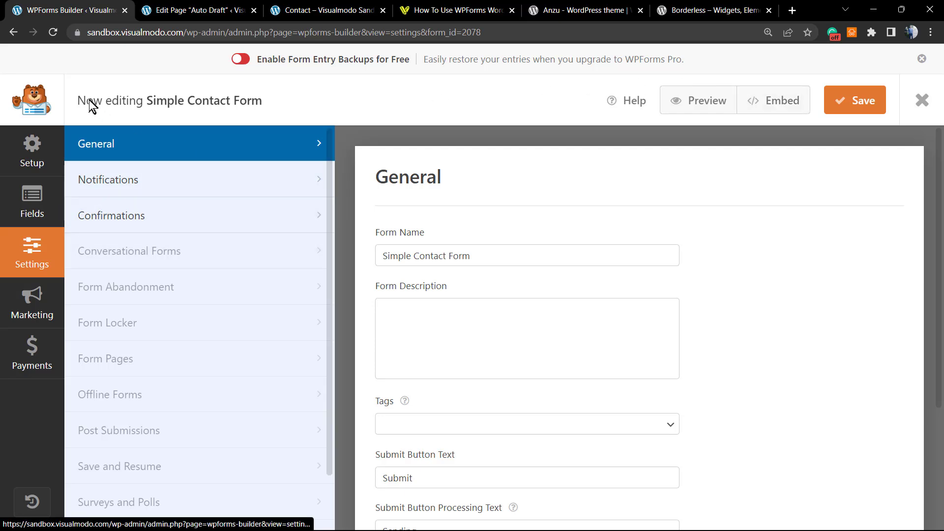
left_click(770, 104)
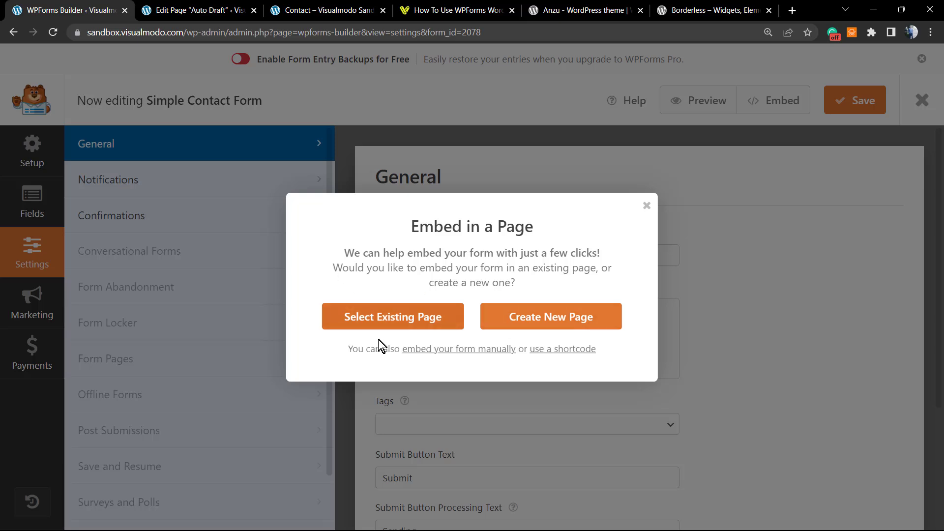
left_click_drag(348, 349, 515, 354)
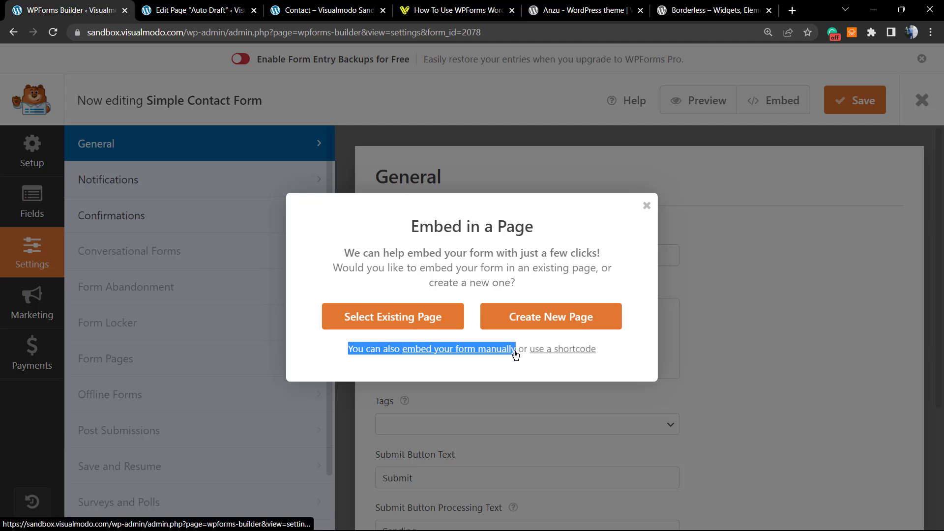
left_click(480, 353)
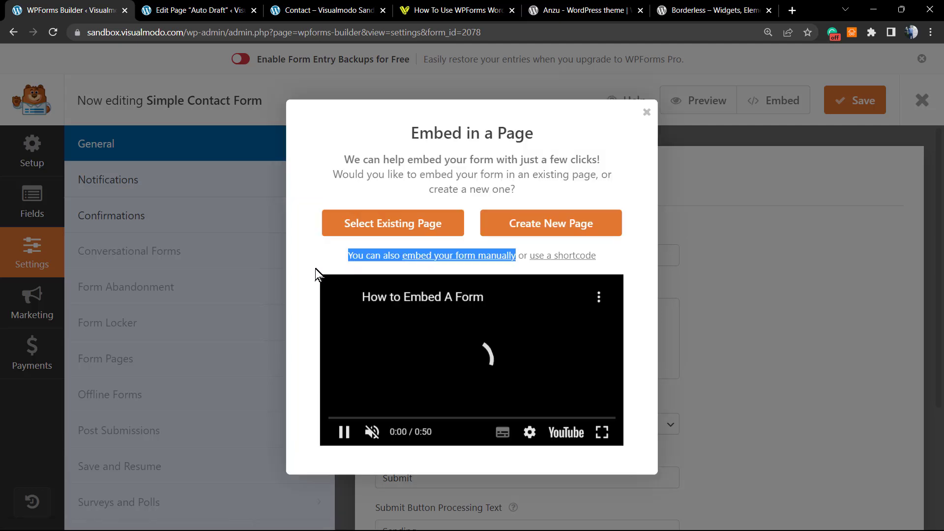
left_click(546, 256)
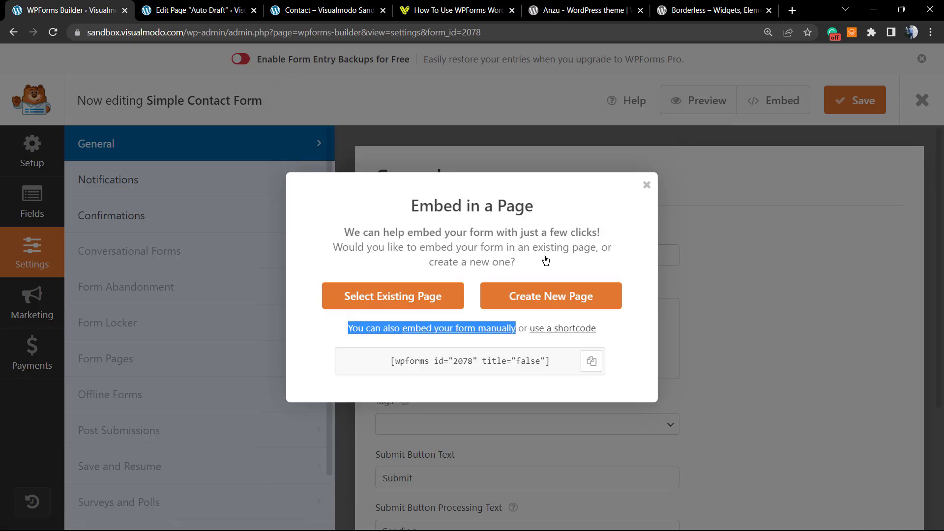
left_click(592, 361)
left_click(201, 10)
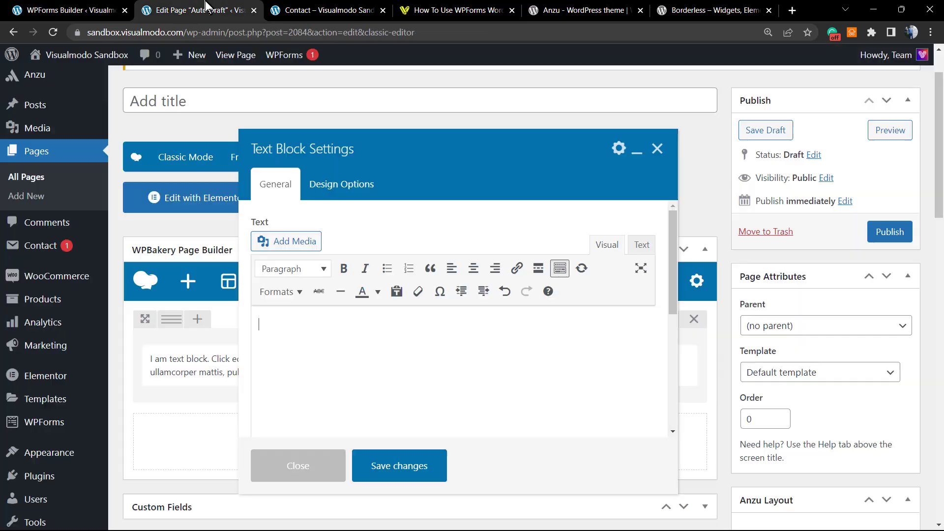
Paste the shortcode [wpforms id="2078" title="false"] into the text block, save the block, and preview the page.
key("ctrl+v")
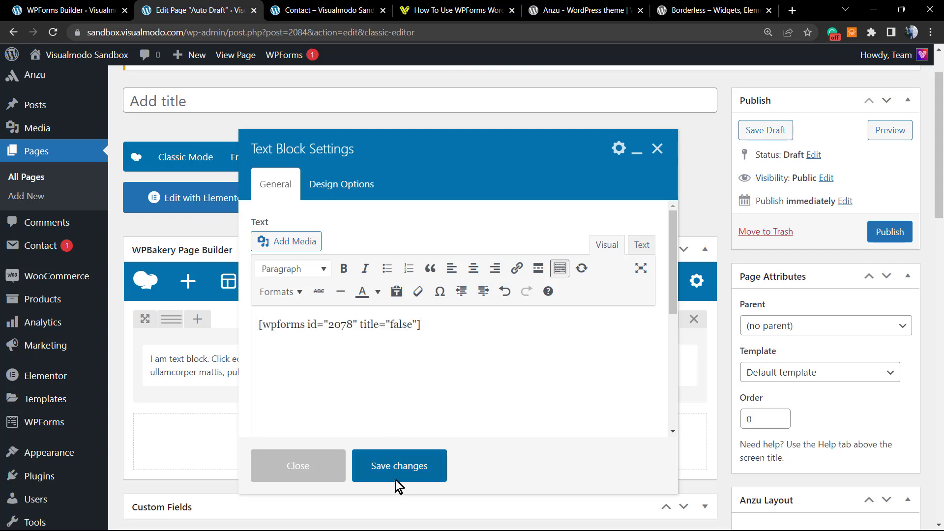
left_click(397, 465)
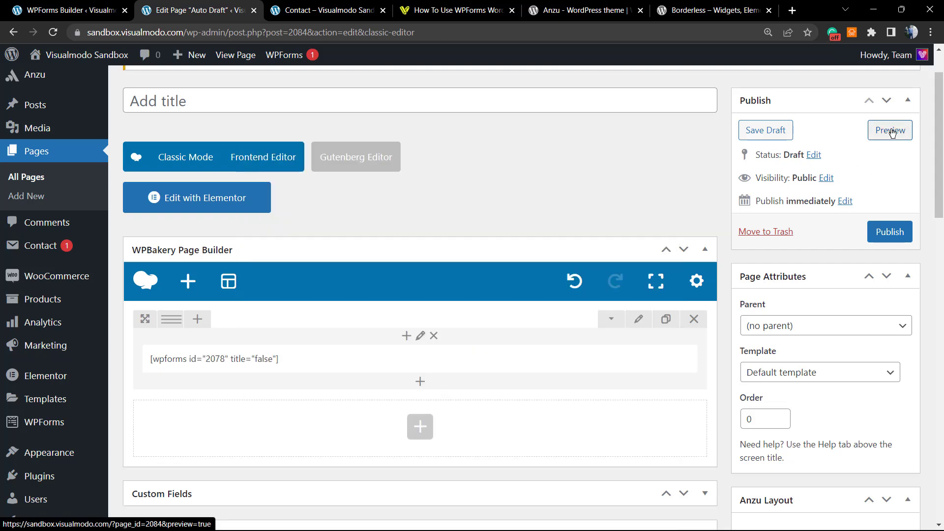
left_click(892, 132)
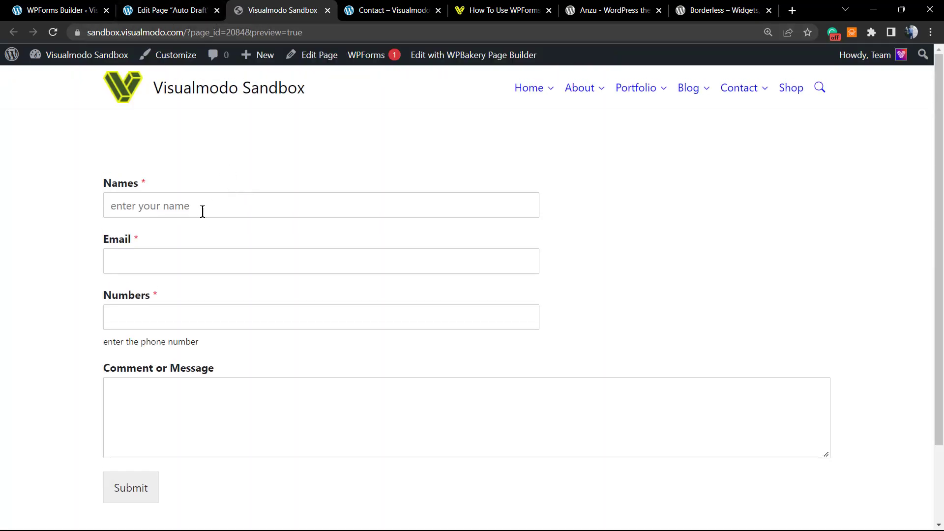
scroll(202, 246, "down", 3)
scroll(192, 197, "up", 3)
Compare the previewed shortcode form with the published Contact page's form and examine the preview's footer.
left_click(177, 8)
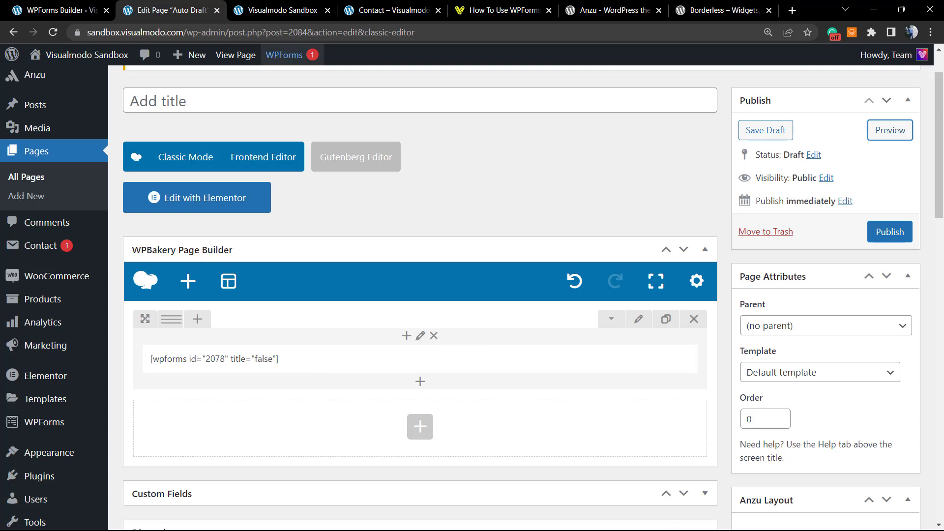
left_click(290, 8)
scroll(364, 444, "down", 3)
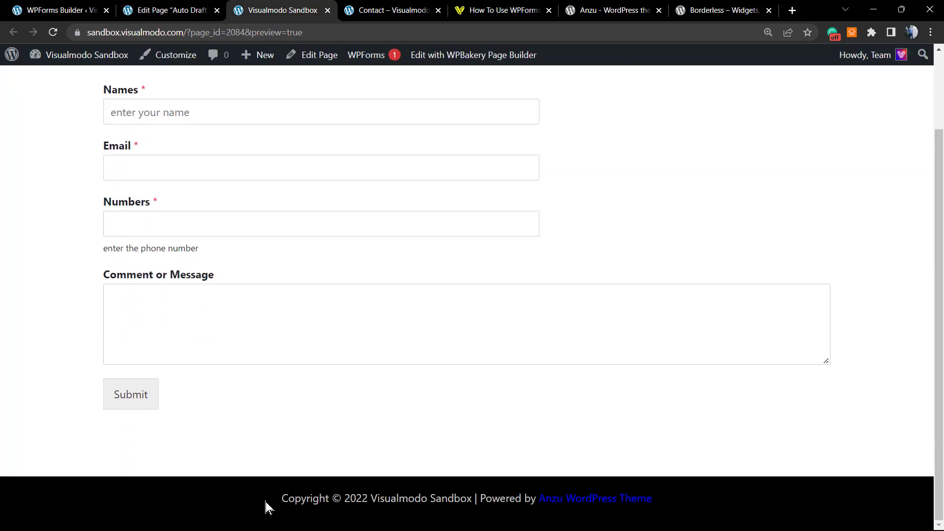
left_click_drag(266, 501, 715, 521)
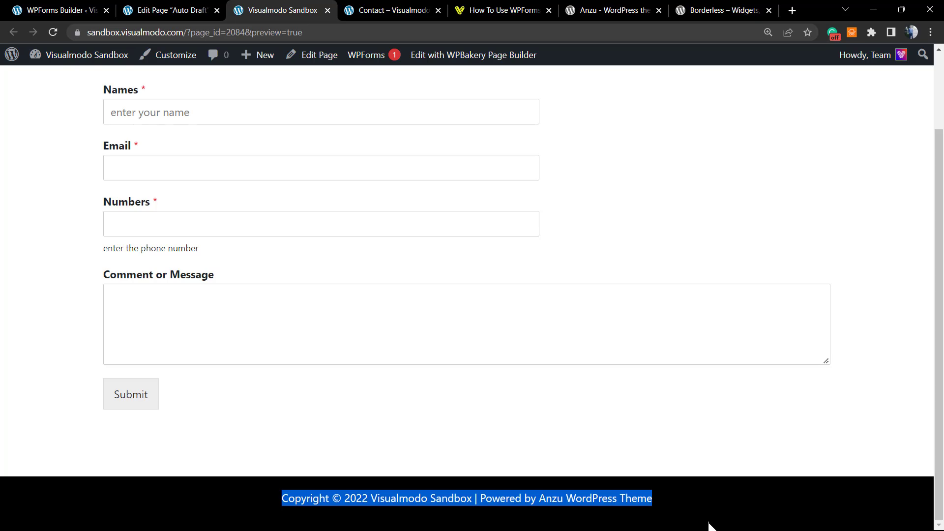
left_click(173, 9)
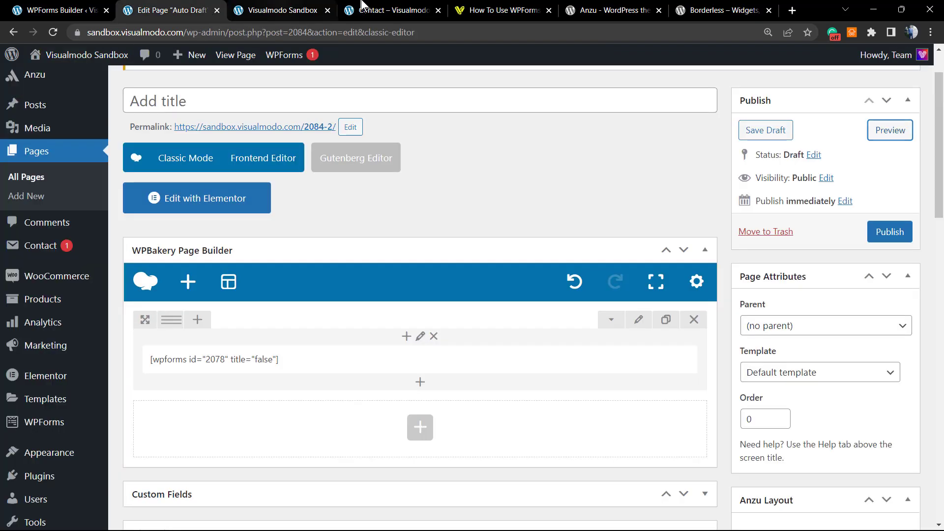
left_click(376, 7)
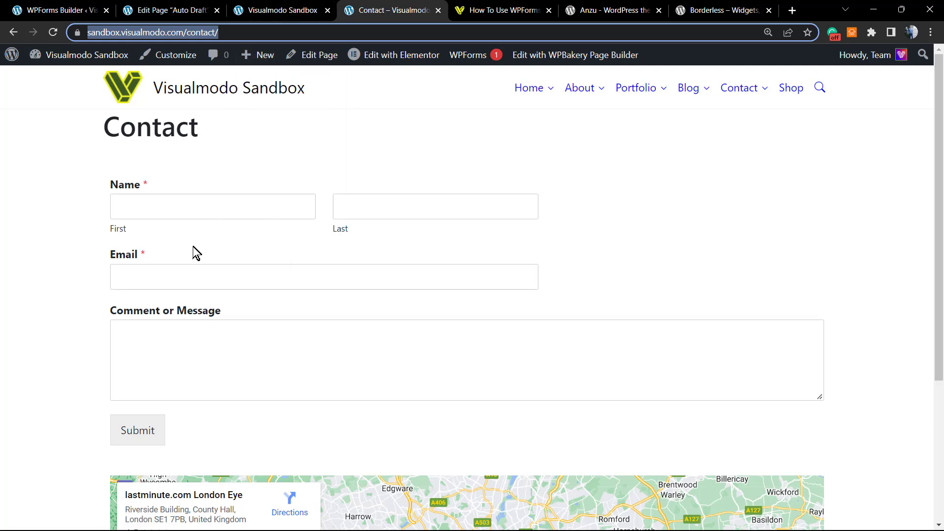
left_click(304, 6)
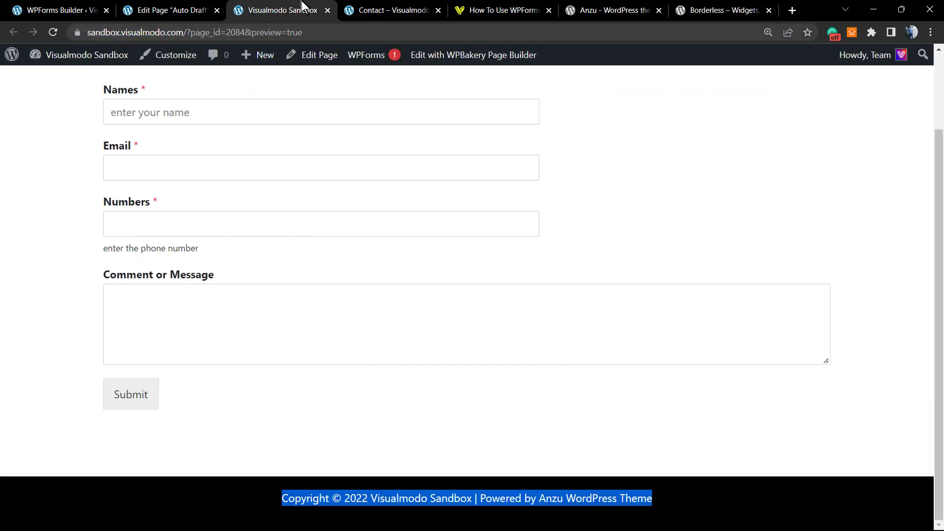
left_click(187, 8)
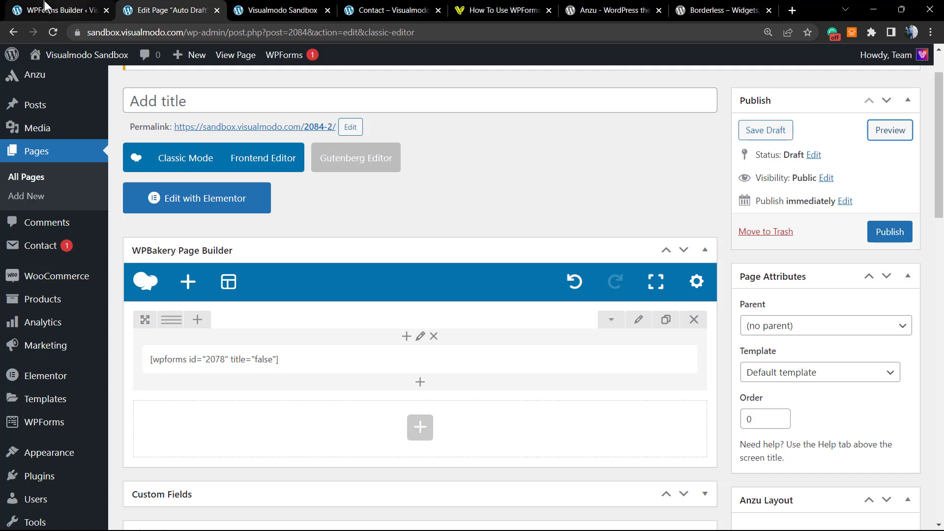
Close the Embed in a Page dialog and look over the Simple Contact Form's general settings.
left_click(64, 8)
left_click(645, 187)
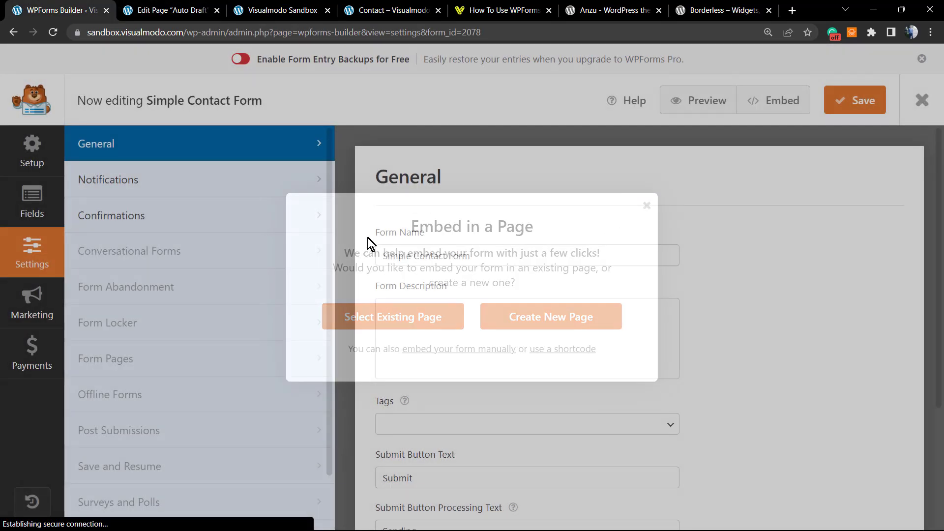
scroll(480, 281, "down", 3)
scroll(473, 282, "up", 3)
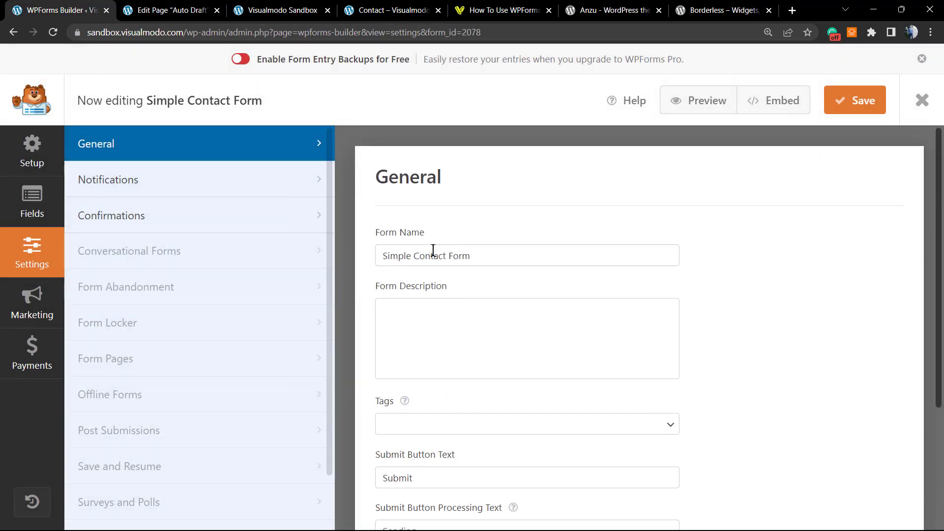
Browse the form templates in the Simple Contact Form's setup and go back out of that form.
left_click(38, 157)
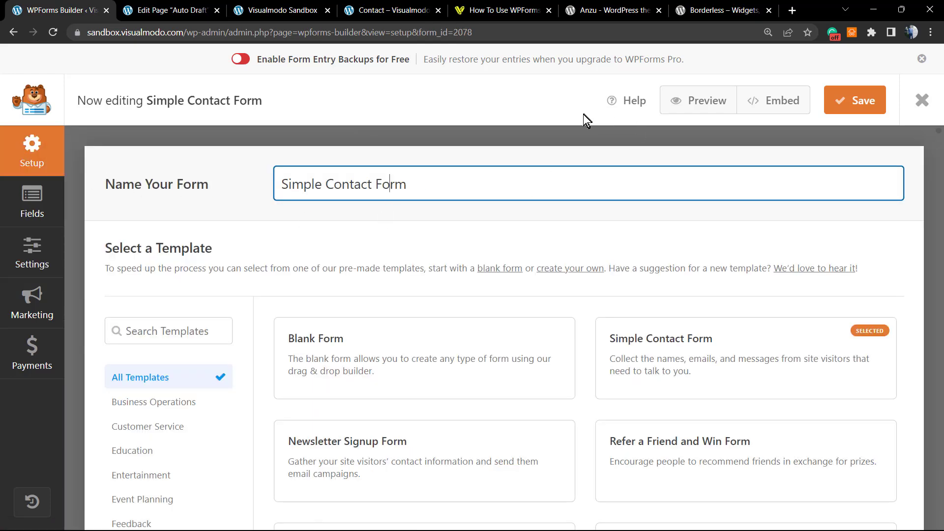
scroll(171, 220, "down", 20)
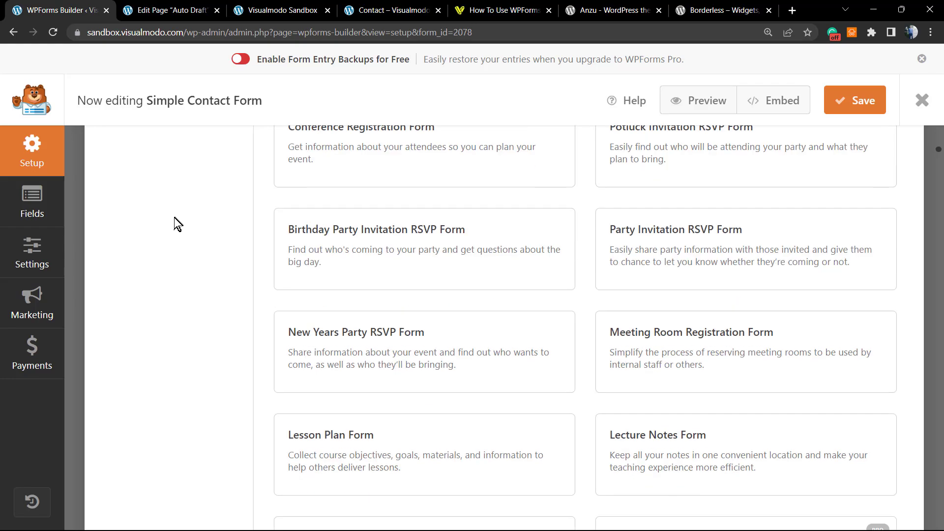
scroll(147, 232, "down", 5)
scroll(172, 266, "up", 20)
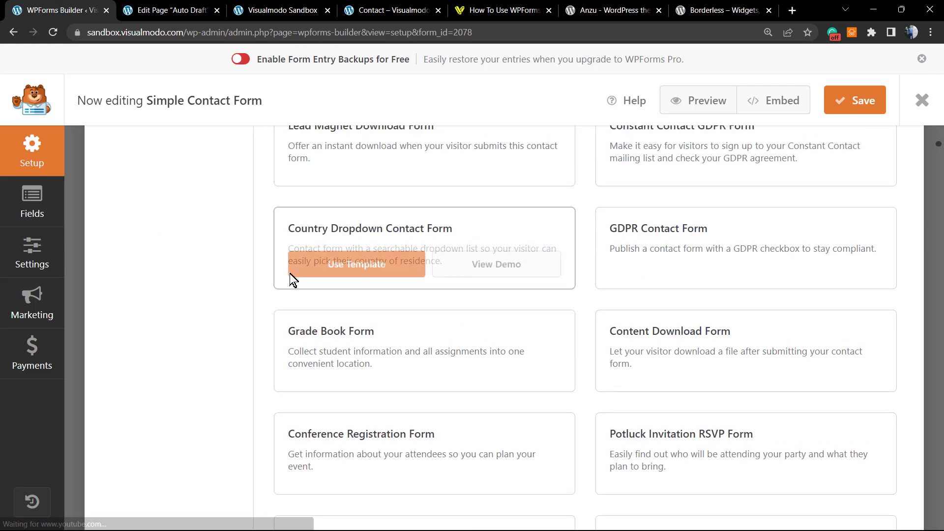
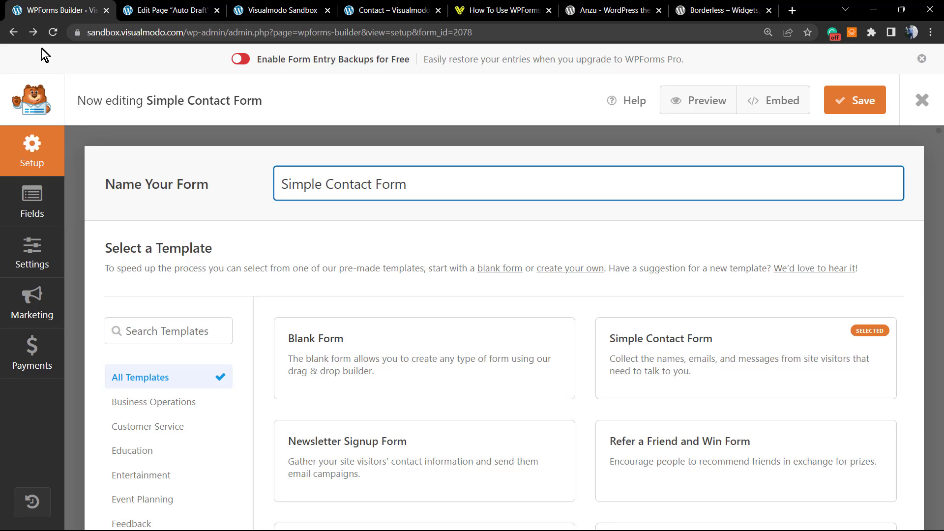
left_click(12, 33)
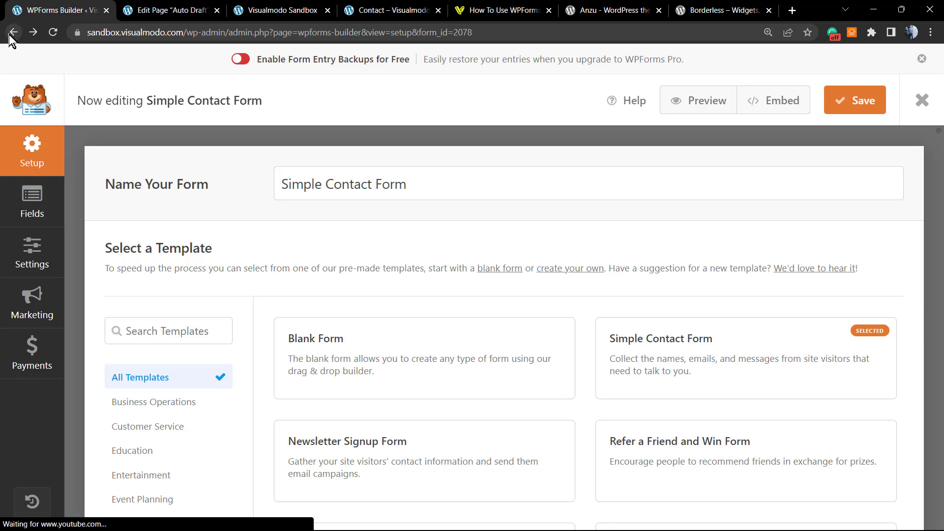
left_click(13, 32)
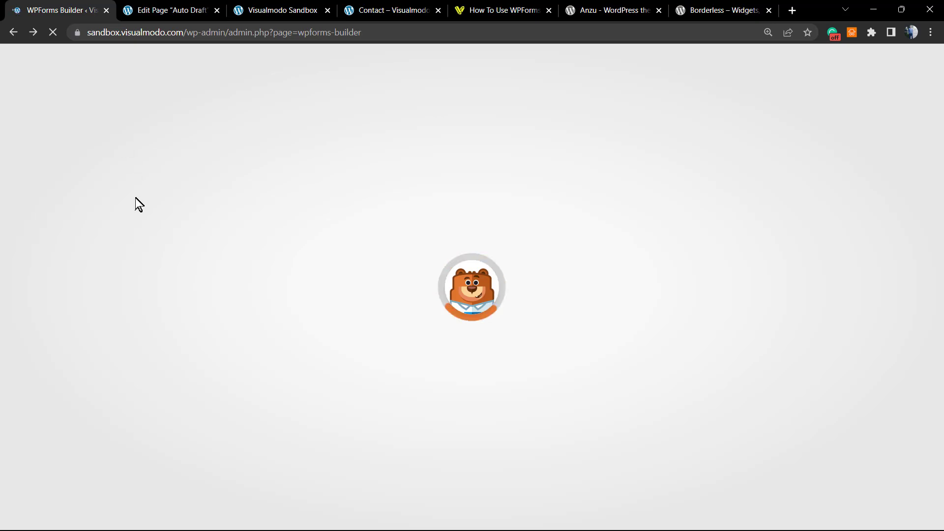
Open the list of all WPForms forms from the page editor and close the old form builder tab.
left_click(140, 11)
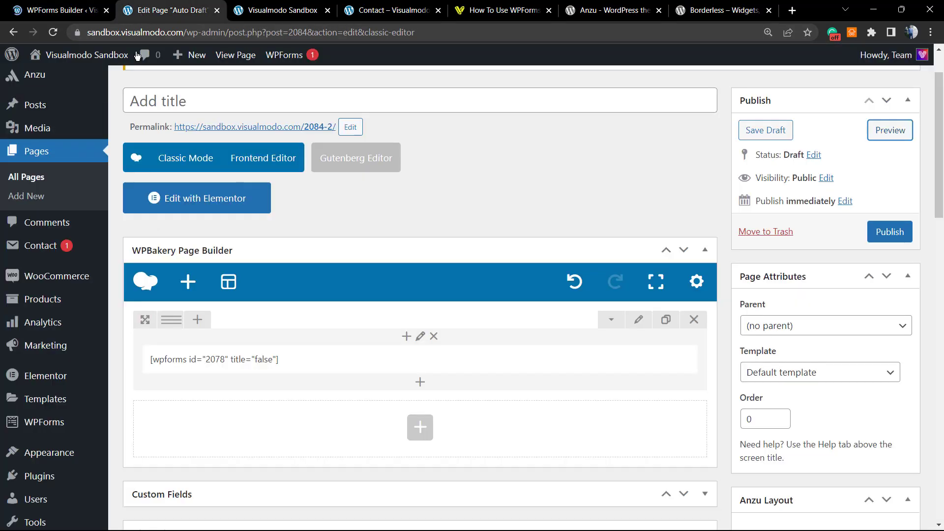
scroll(59, 344, "down", 5)
scroll(81, 385, "down", 1)
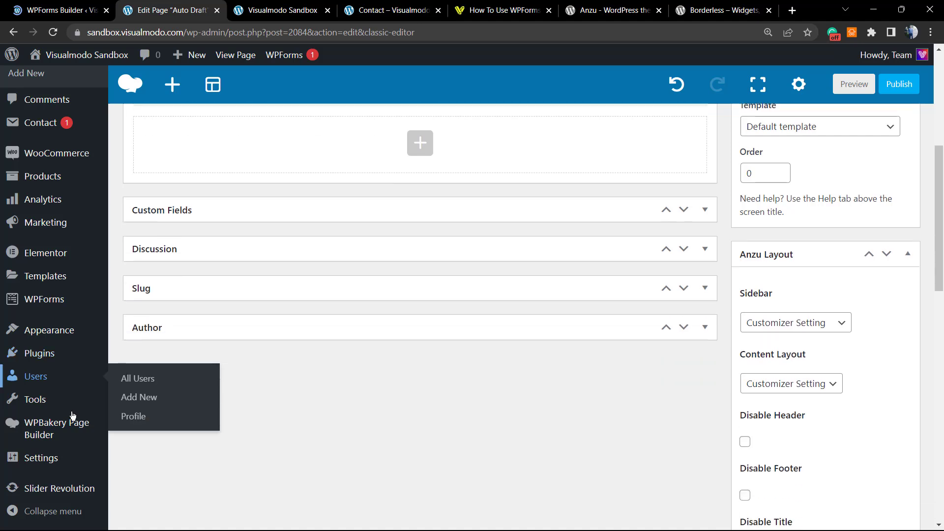
mouse_move(63, 301)
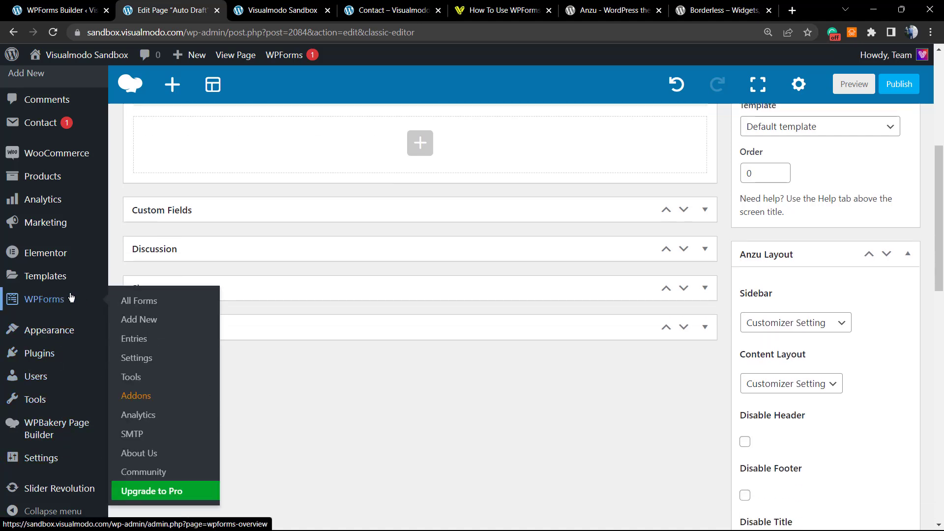
left_click(148, 303)
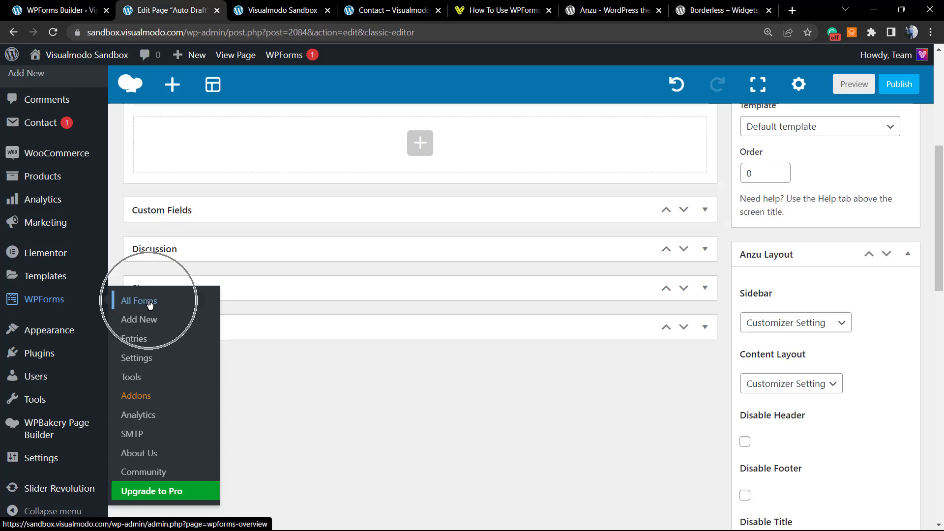
left_click(106, 10)
Open the Visualmodo Tutorial Form from the forms list for editing.
scroll(350, 312, "down", 3)
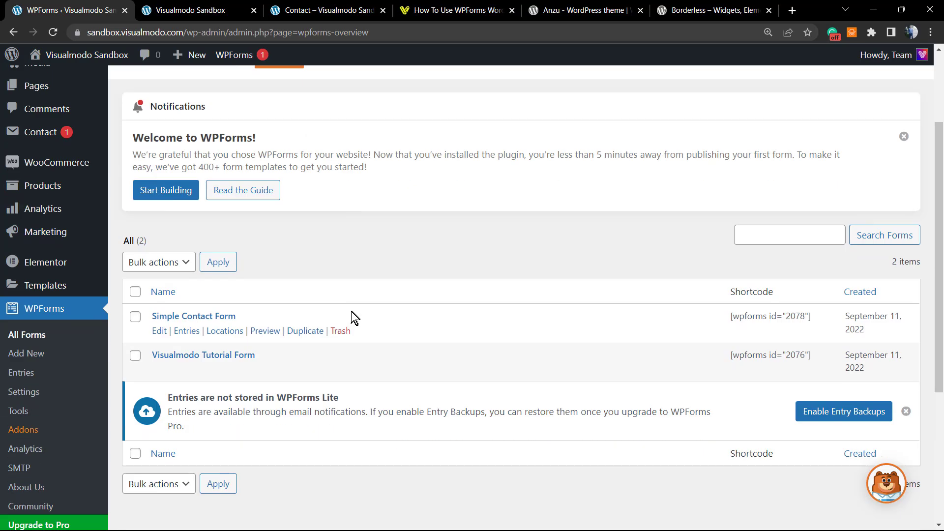
scroll(234, 271, "down", 1)
mouse_move(208, 259)
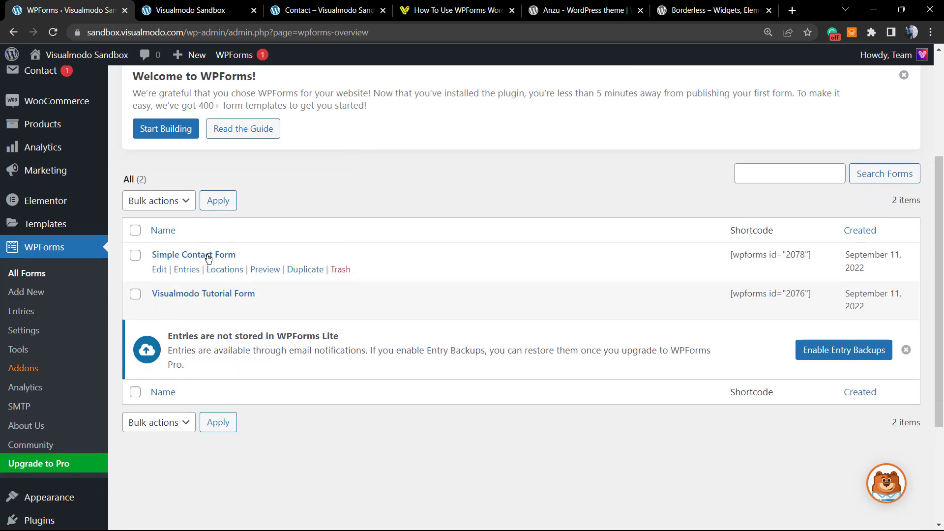
left_click(193, 295)
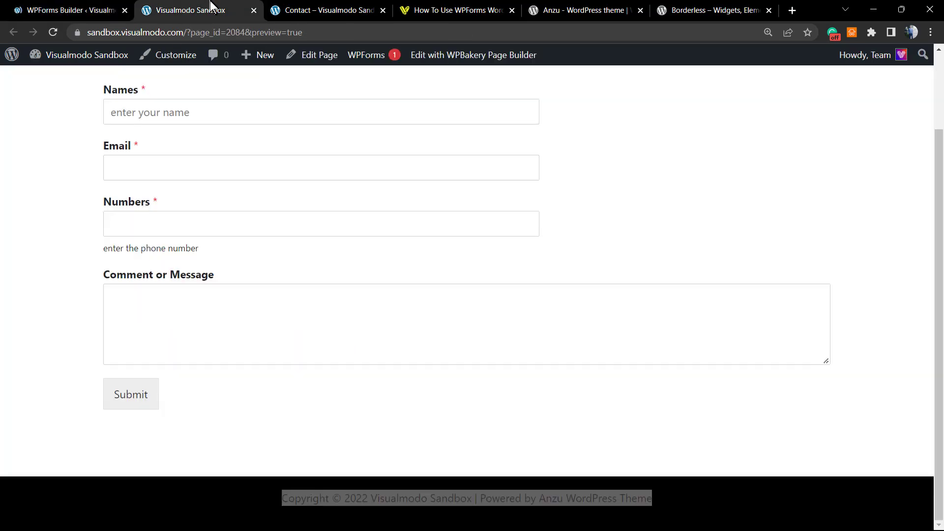
Close the shortcode page's preview tab and return to the form builder.
left_click(211, 8)
left_click(290, 10)
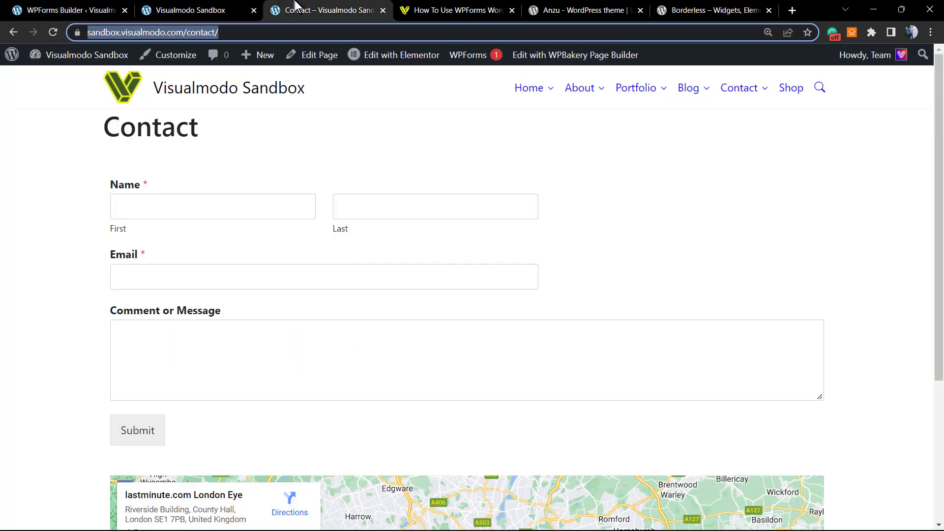
left_click(259, 17)
left_click(253, 11)
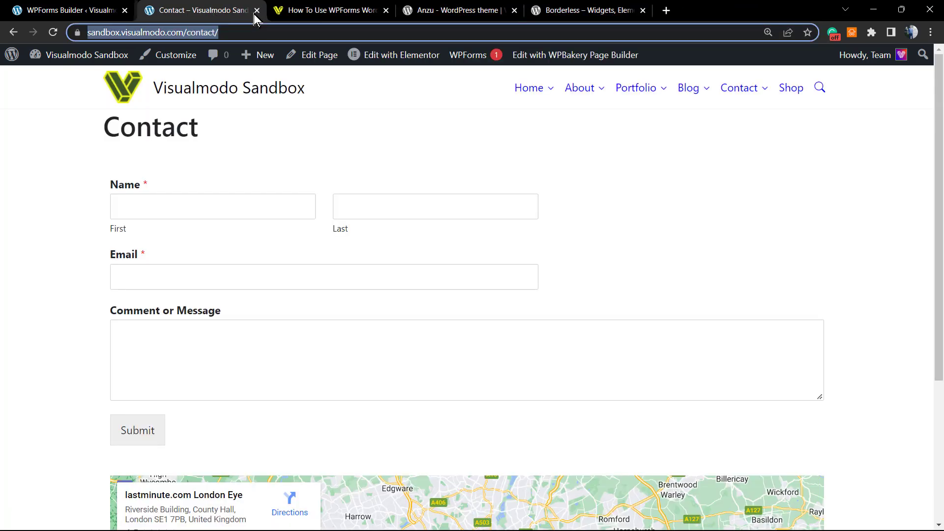
left_click(73, 10)
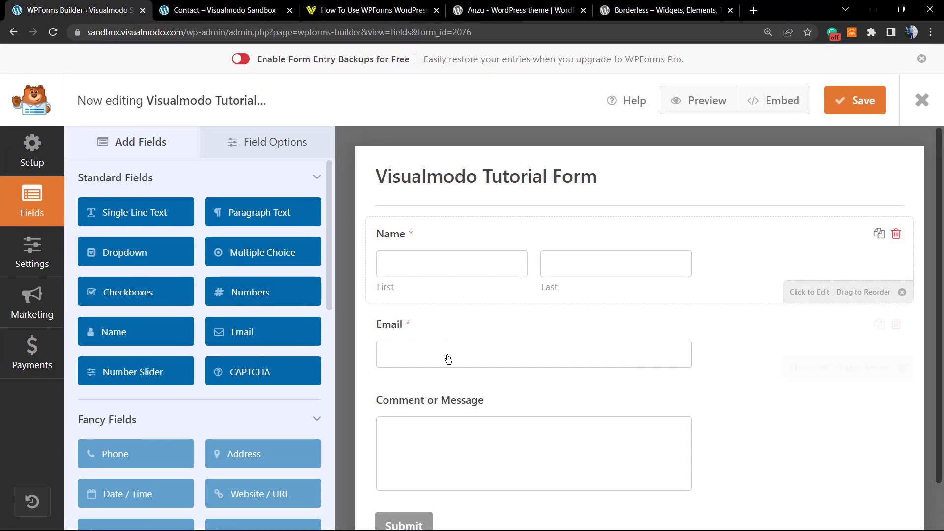
Look over the Visualmodo Tutorial Form's fields and show the Email field's options.
scroll(467, 349, "down", 1)
scroll(468, 352, "up", 1)
scroll(459, 342, "down", 1)
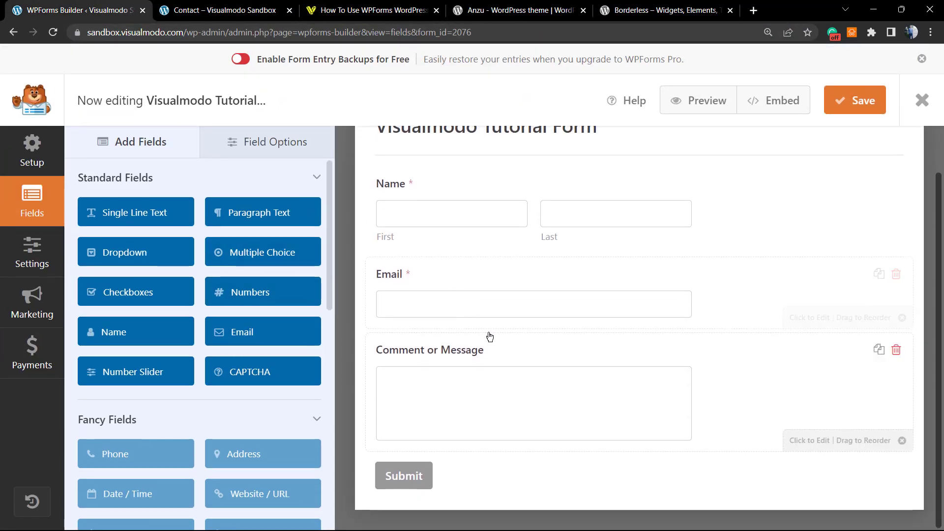
left_click(471, 293)
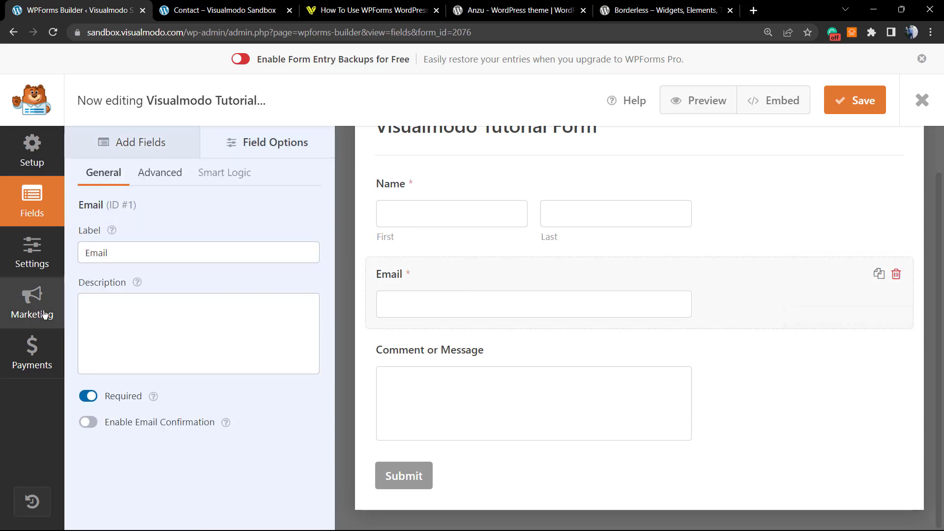
Review the Visualmodo Tutorial Form's general settings and return to the fields available to add.
left_click(30, 252)
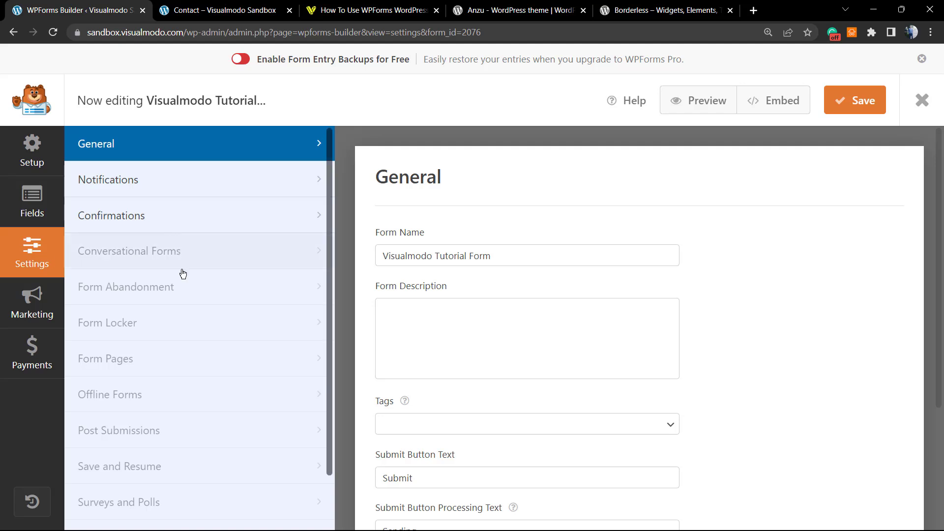
scroll(182, 304, "down", 1)
scroll(137, 278, "up", 1)
scroll(137, 278, "up", 1)
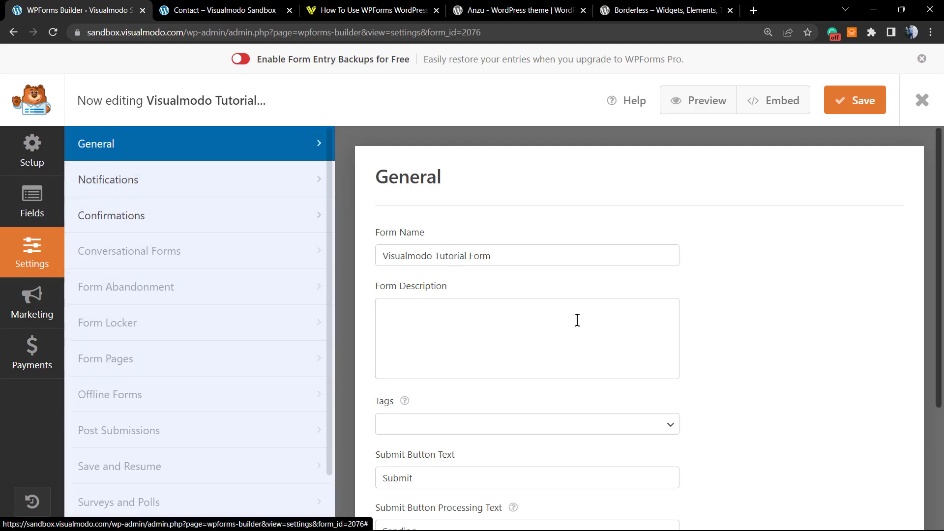
scroll(575, 320, "down", 3)
scroll(541, 344, "up", 4)
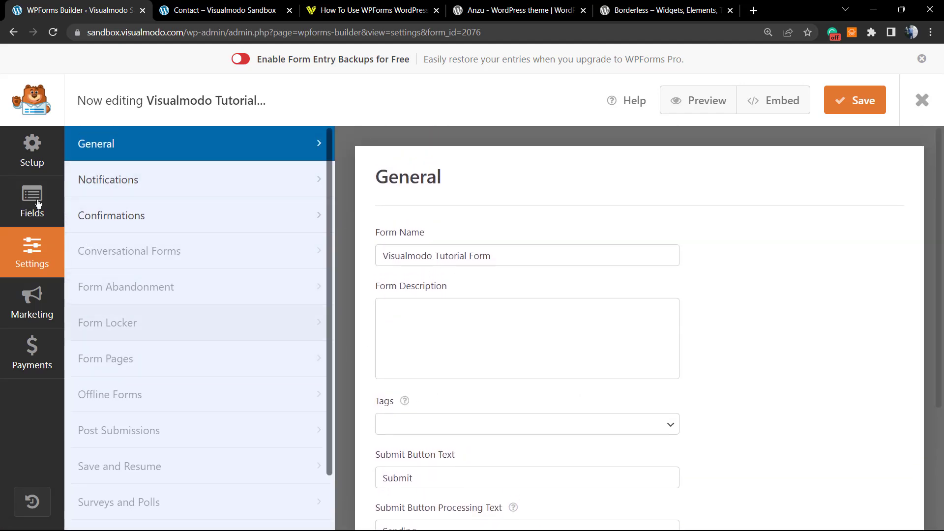
left_click(34, 182)
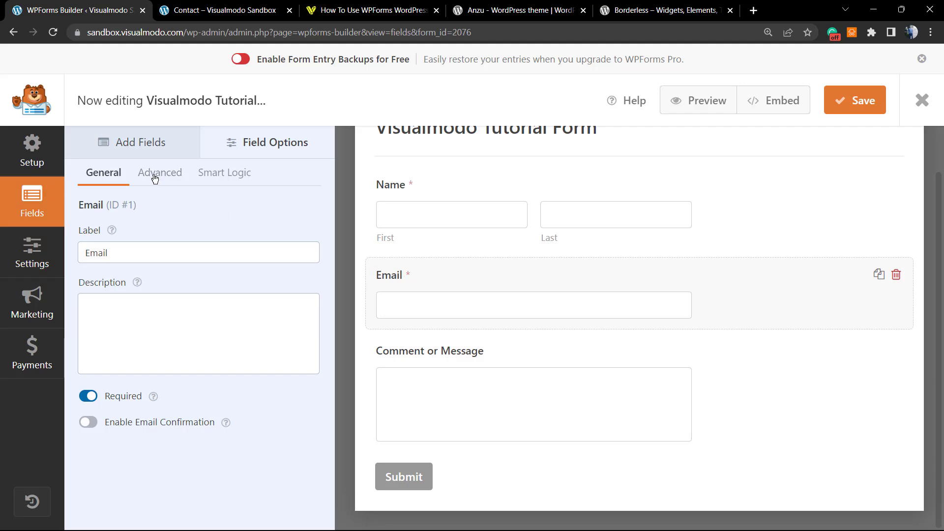
left_click(178, 143)
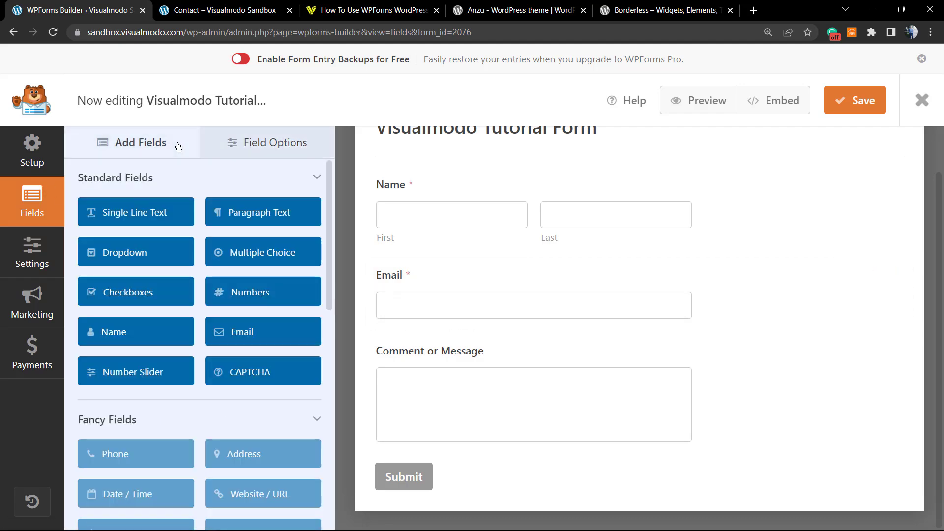
Review the Name field's general and advanced options and the Email field's options, ending at the fields available to add.
left_click(248, 144)
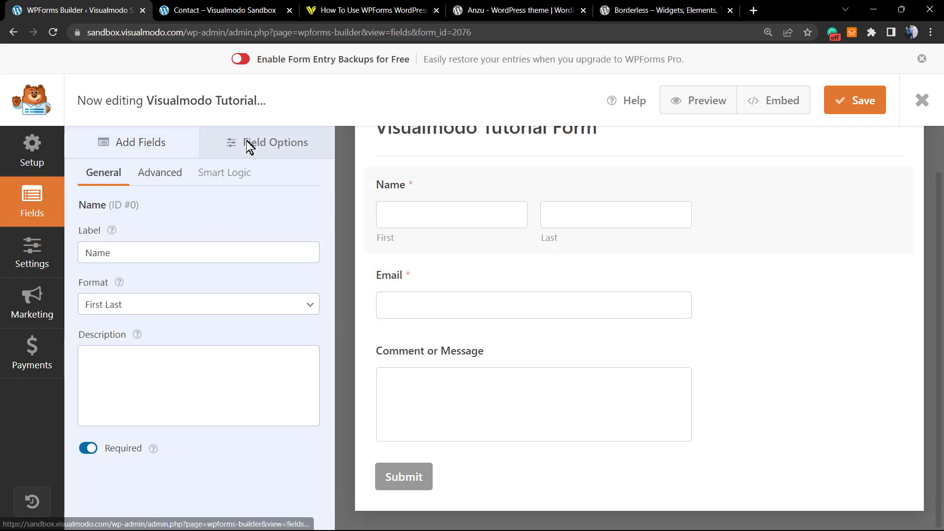
left_click(152, 185)
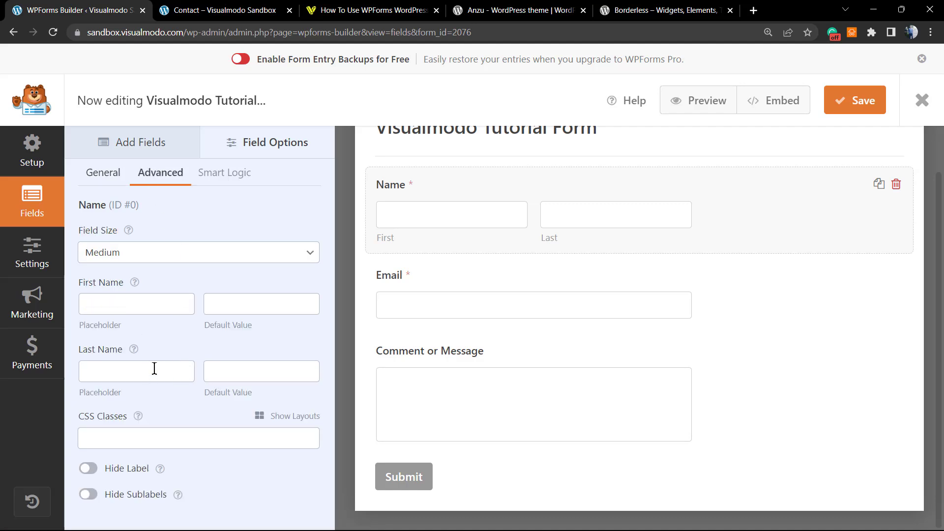
left_click(494, 289)
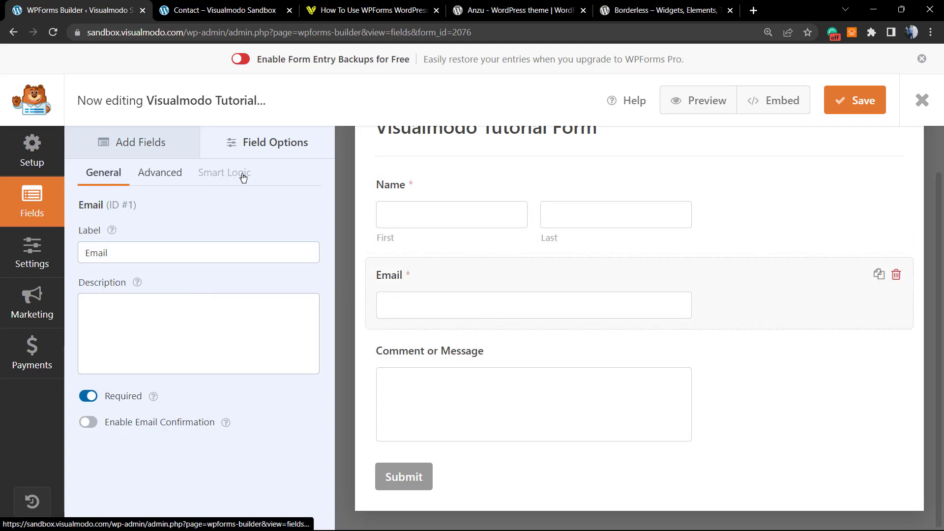
left_click(123, 142)
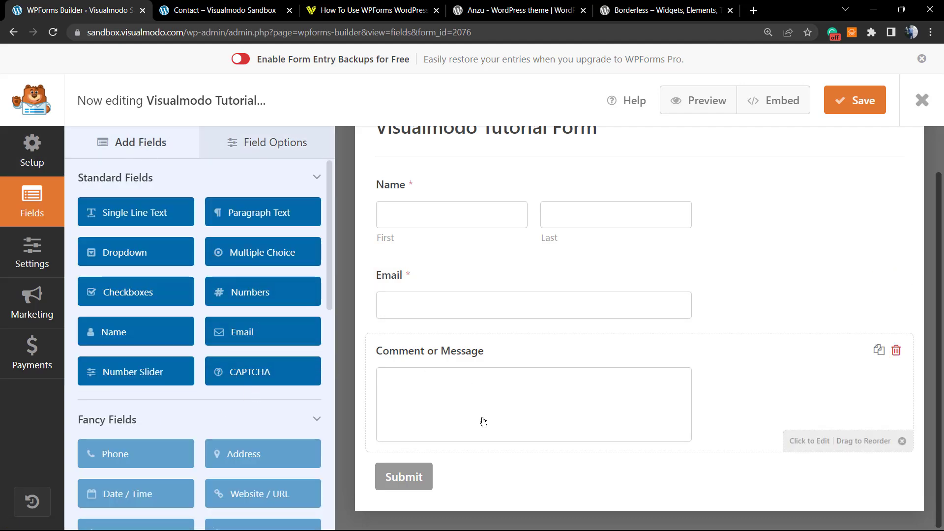
Try to add a CAPTCHA field to the form and open the linked WPForms CAPTCHA settings in a new tab.
left_click(255, 383)
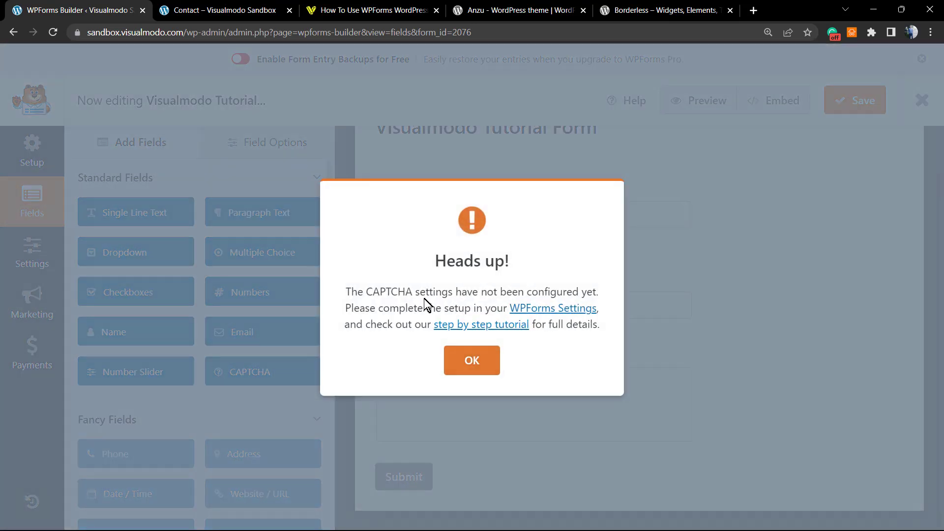
triple_click(424, 299)
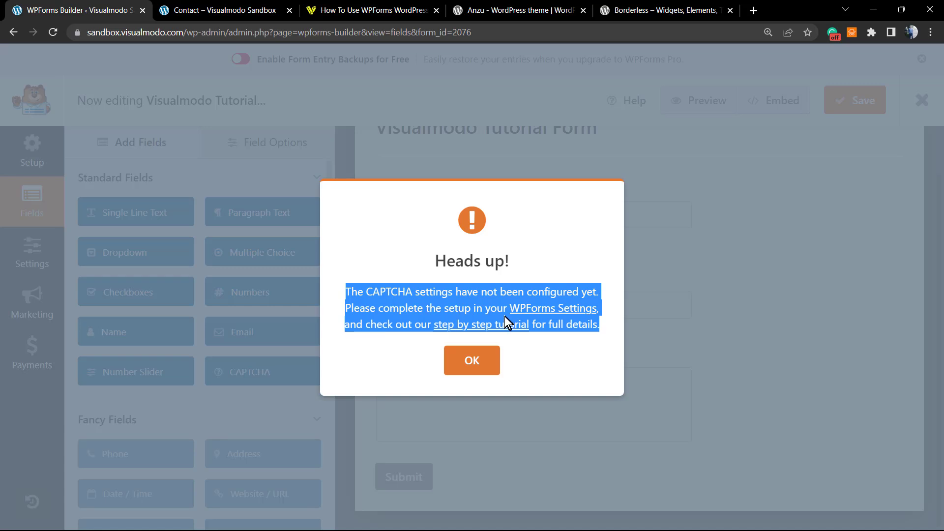
left_click(392, 301)
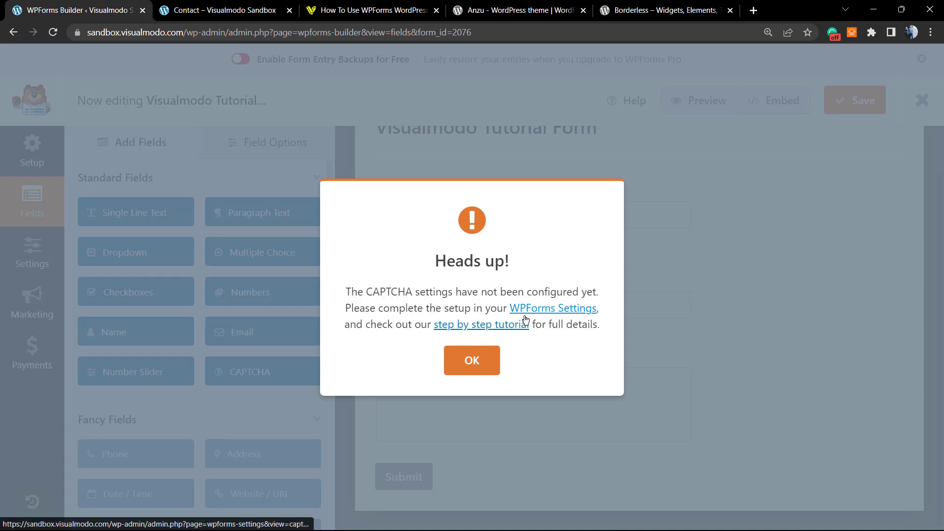
right_click(545, 316)
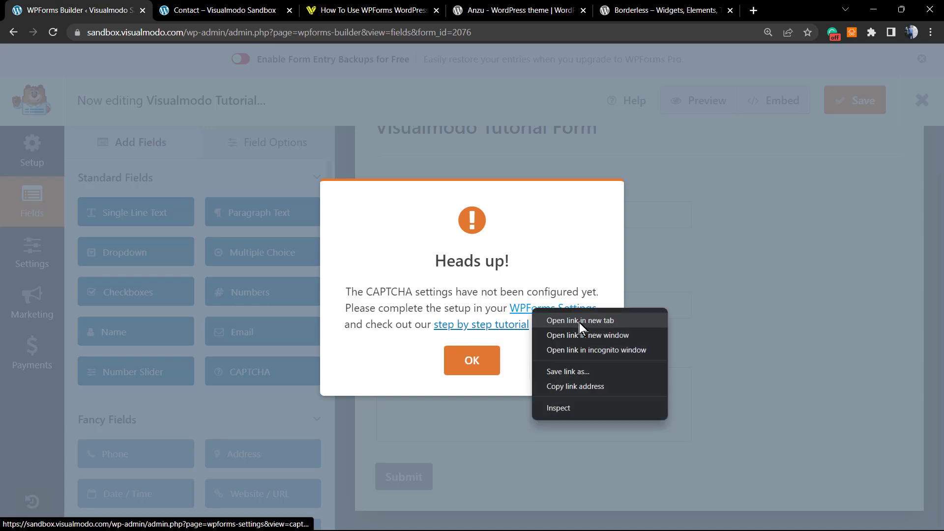
left_click(581, 321)
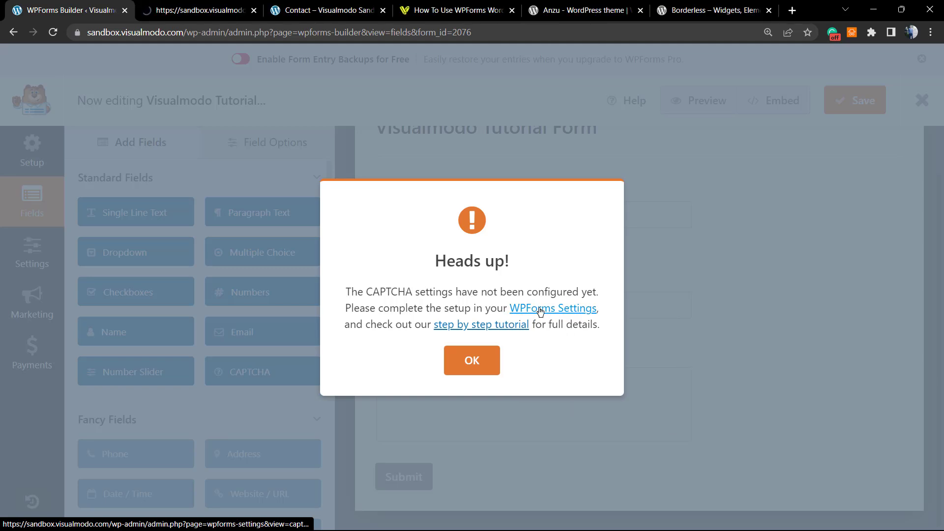
left_click(210, 9)
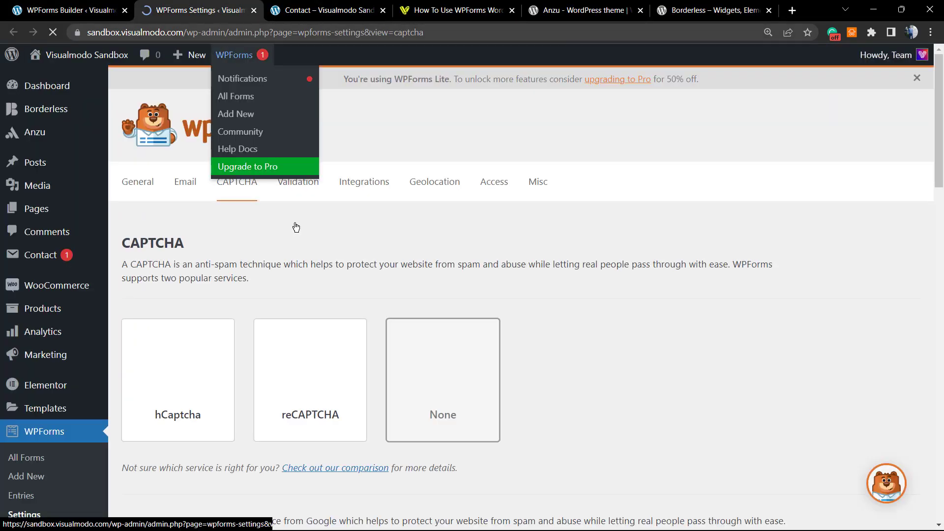
scroll(348, 295, "down", 1)
scroll(264, 325, "up", 1)
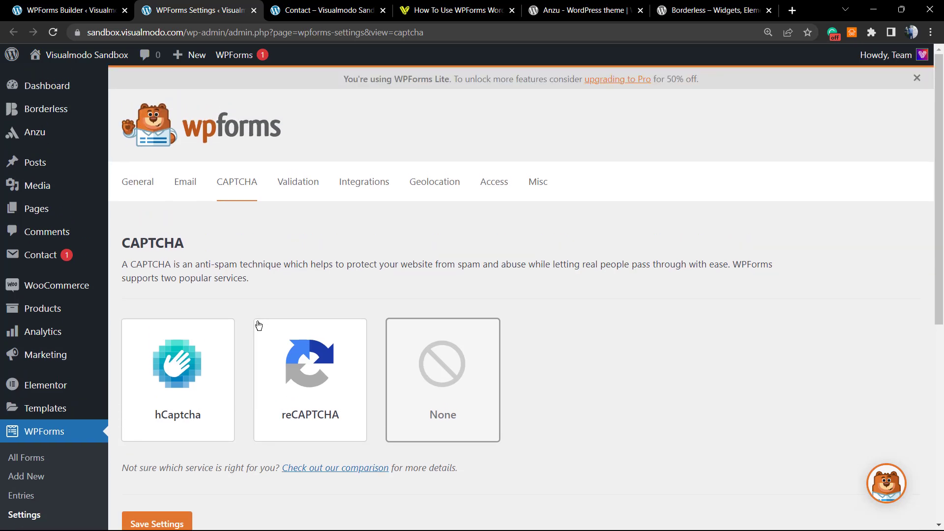
Select hCaptcha as the CAPTCHA service and look through its key, fail message and no-conflict settings.
scroll(246, 325, "down", 1)
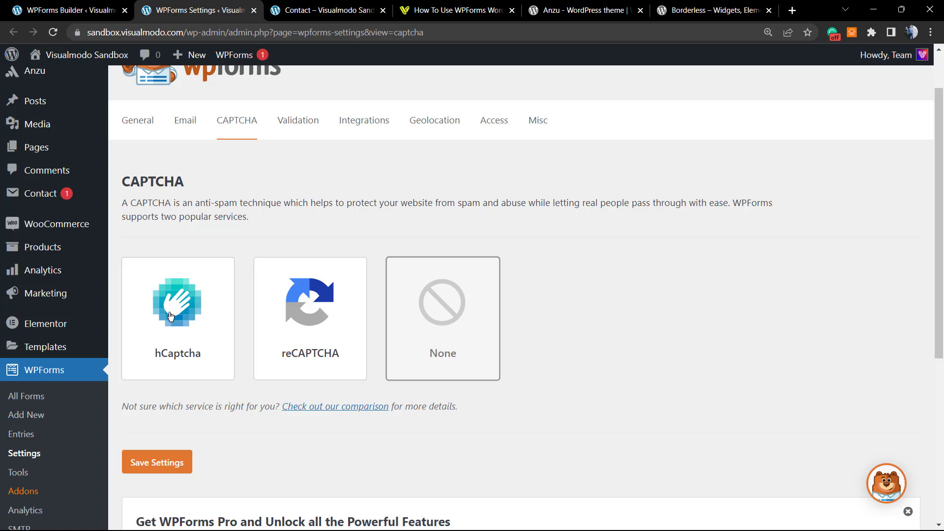
left_click(170, 316)
scroll(170, 316, "down", 1)
scroll(173, 313, "down", 2)
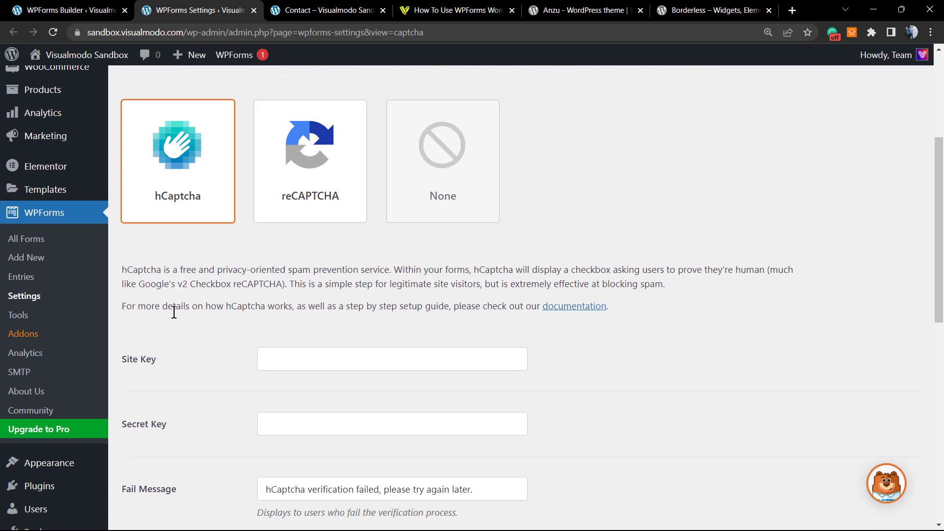
scroll(216, 283, "down", 1)
scroll(231, 288, "up", 1)
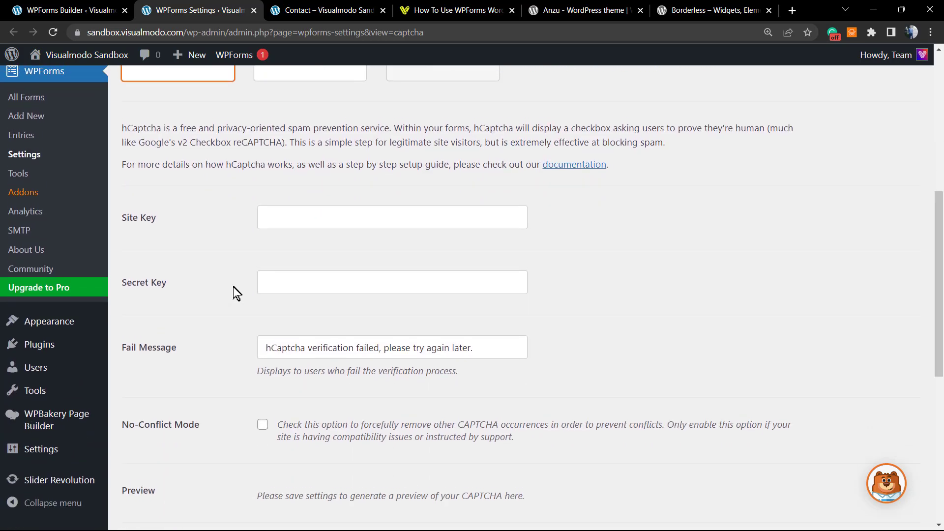
scroll(216, 290, "down", 1)
scroll(221, 280, "up", 3)
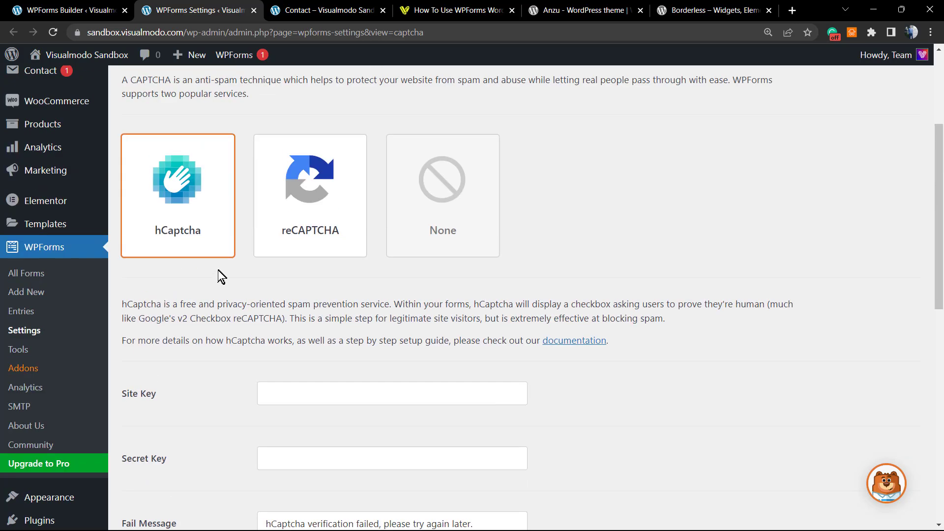
Select reCAPTCHA as the CAPTCHA service and review its versions, type, key and fail message settings.
left_click(275, 221)
scroll(271, 261, "down", 1)
scroll(268, 299, "down", 8)
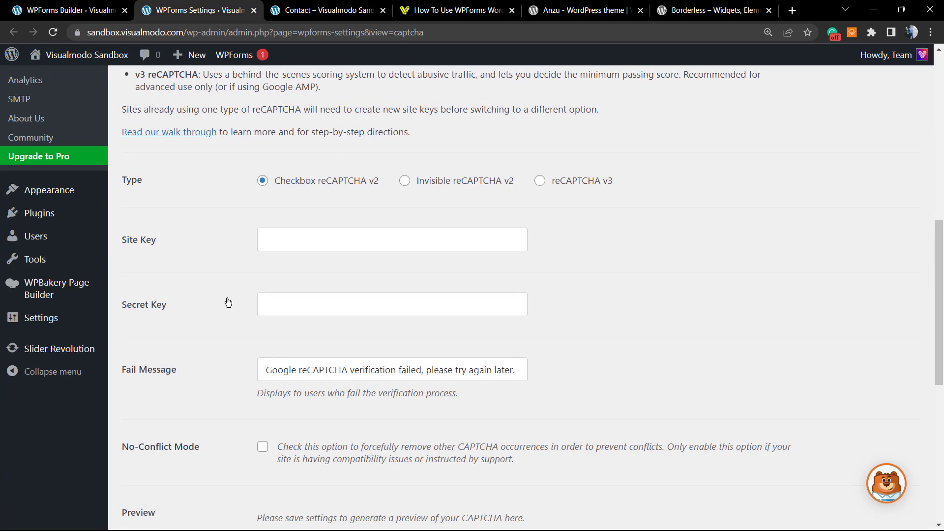
scroll(192, 298, "down", 2)
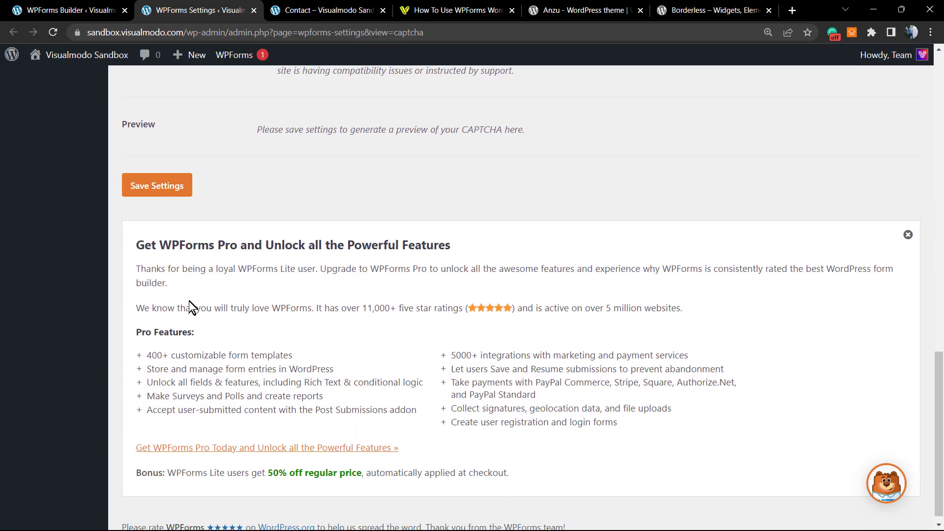
scroll(472, 340, "up", 8)
scroll(473, 341, "up", 4)
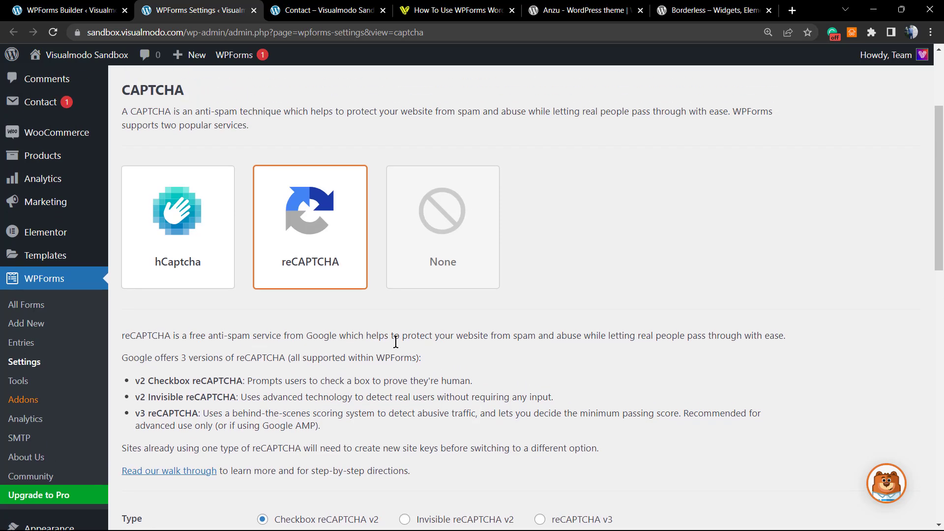
scroll(392, 341, "down", 3)
scroll(359, 350, "up", 4)
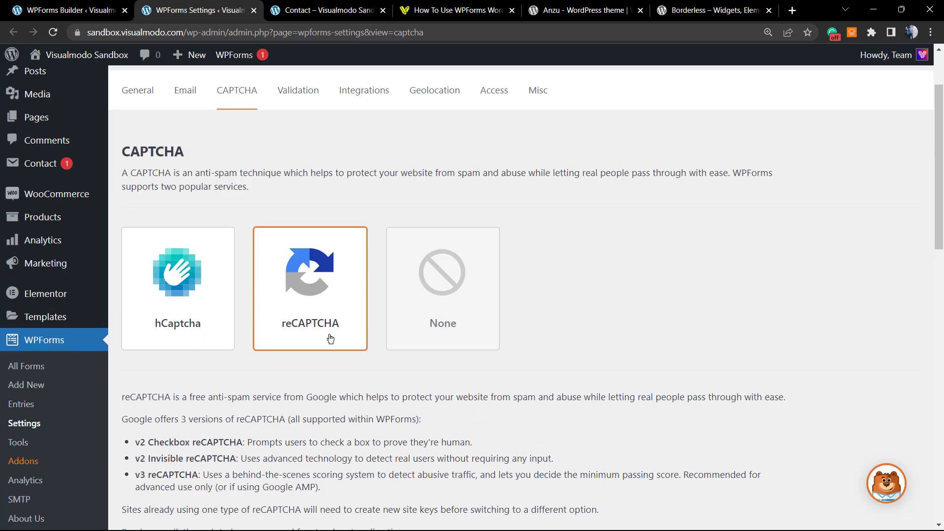
Set the CAPTCHA service to None, return to the form builder and dismiss the CAPTCHA notice.
left_click(456, 316)
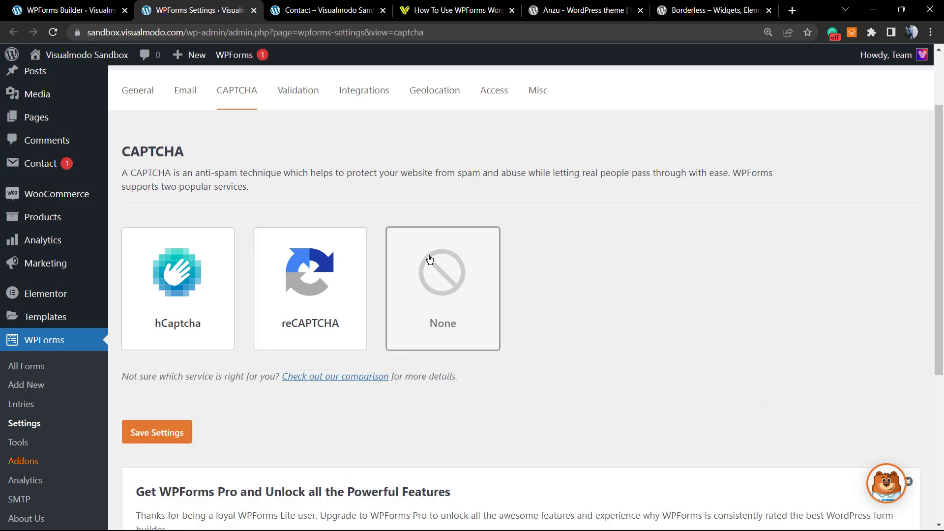
left_click(99, 10)
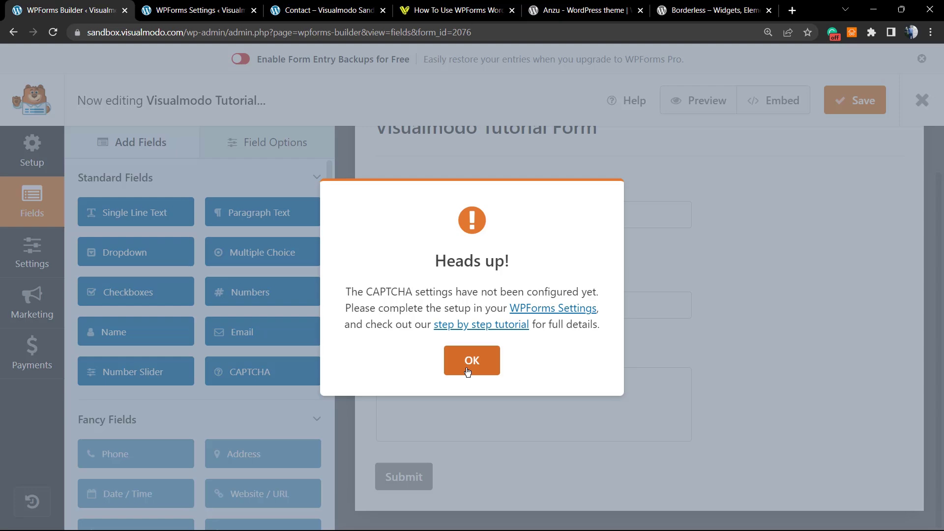
left_click(471, 360)
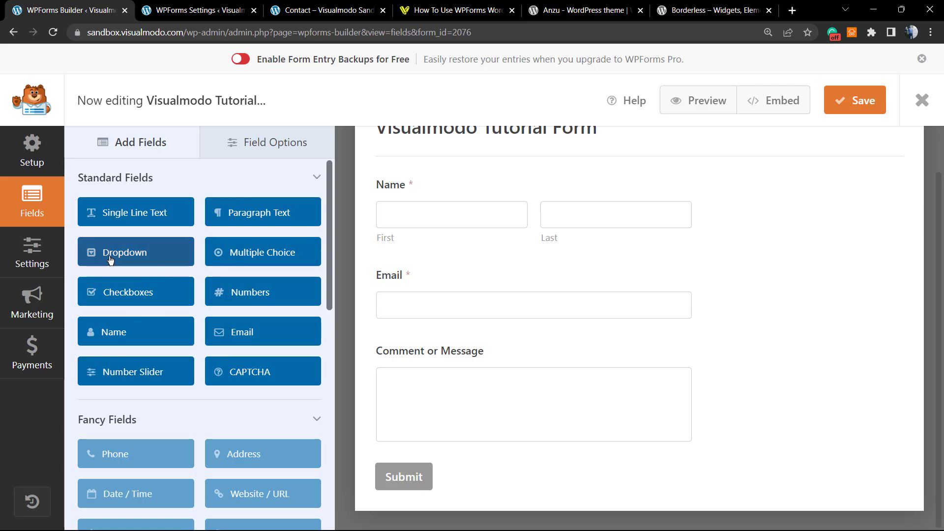
Add a Dropdown field below the Comment or Message field and go through its choices in the field options.
left_click_drag(111, 260, 492, 270)
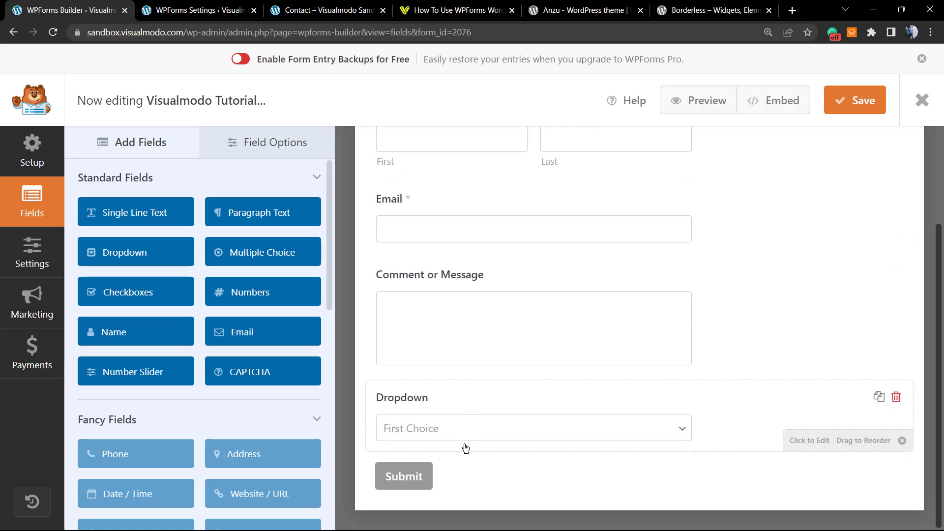
left_click(466, 432)
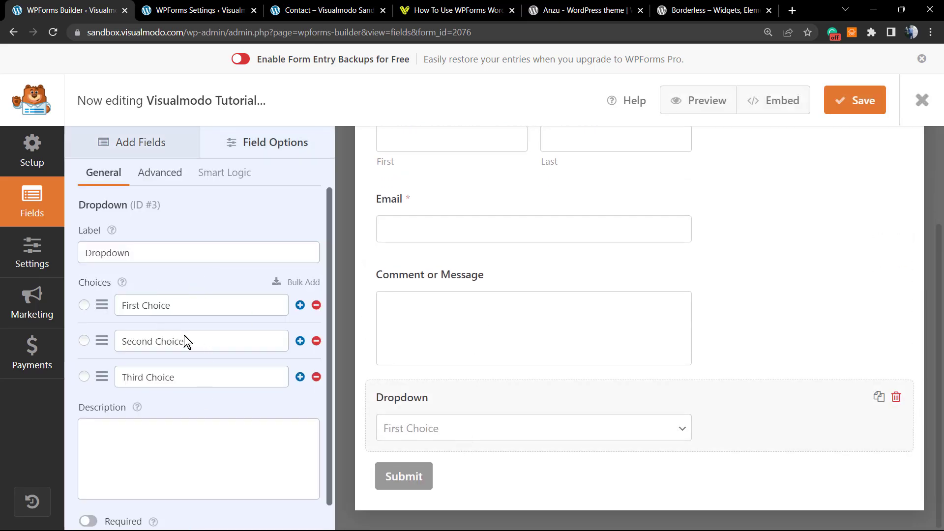
left_click(193, 305)
left_click(207, 340)
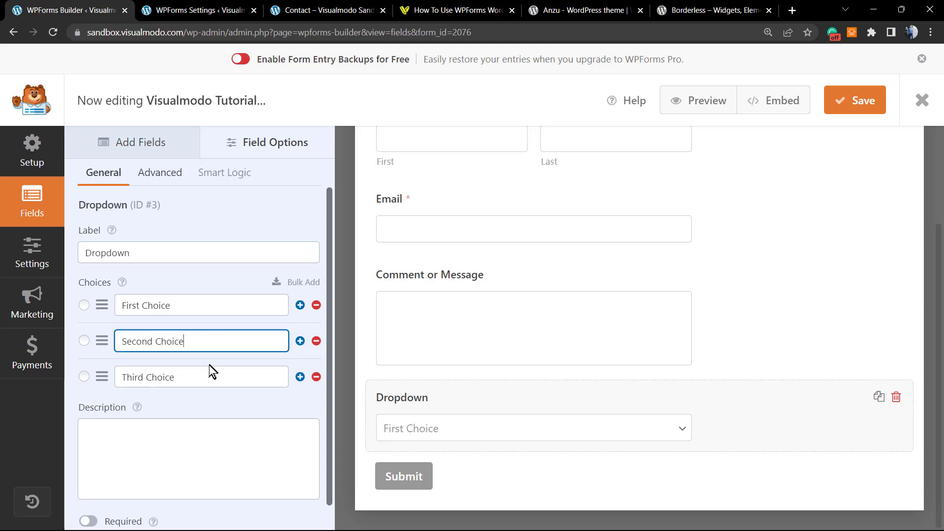
left_click(213, 375)
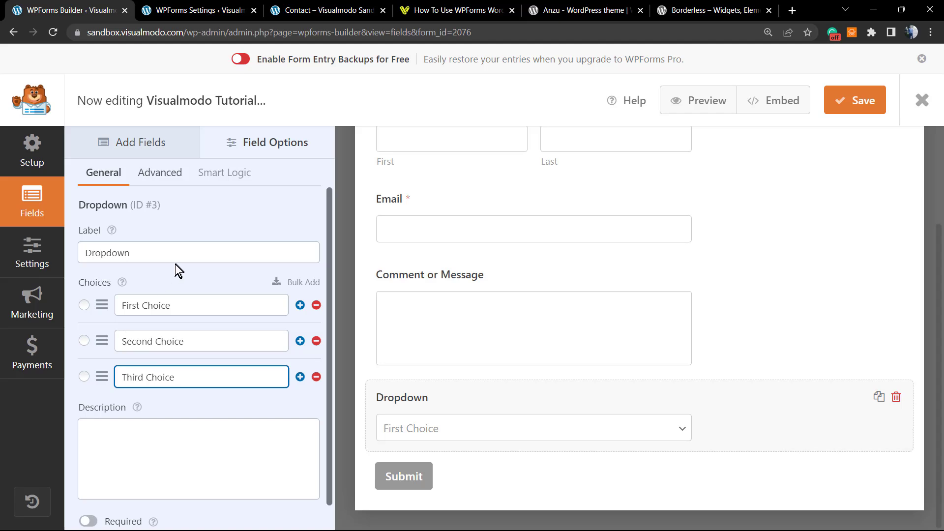
scroll(155, 425, "down", 1)
left_click(154, 425)
left_click(180, 348)
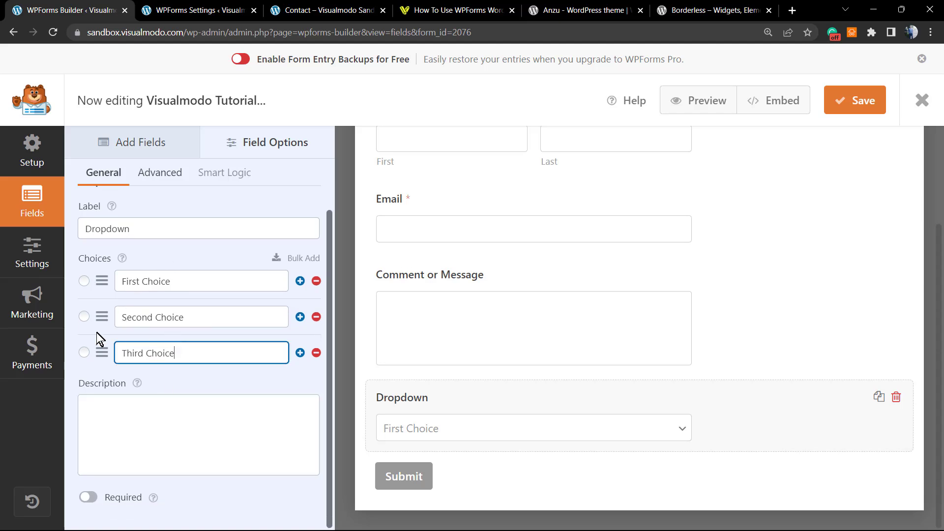
Make First Choice the default selection of the Dropdown field.
left_click(84, 317)
left_click(84, 282)
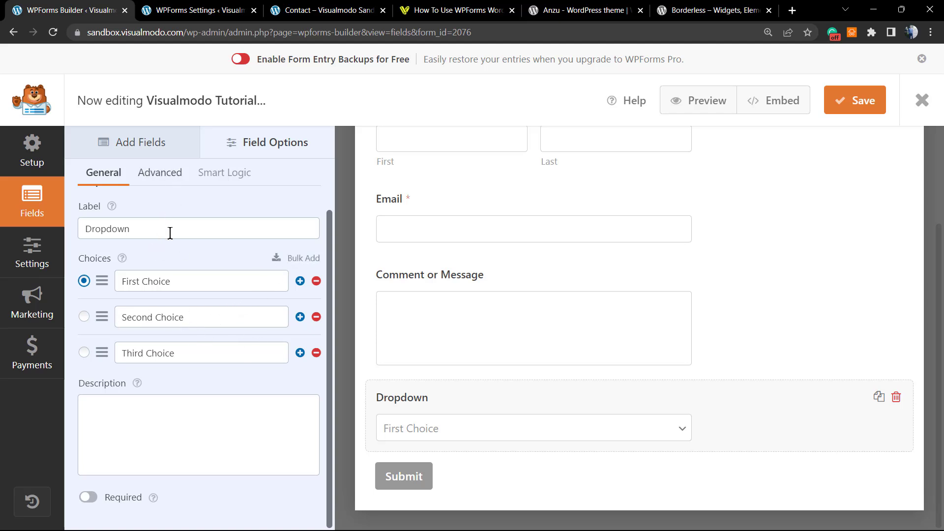
scroll(181, 325, "up", 1)
scroll(493, 349, "up", 2)
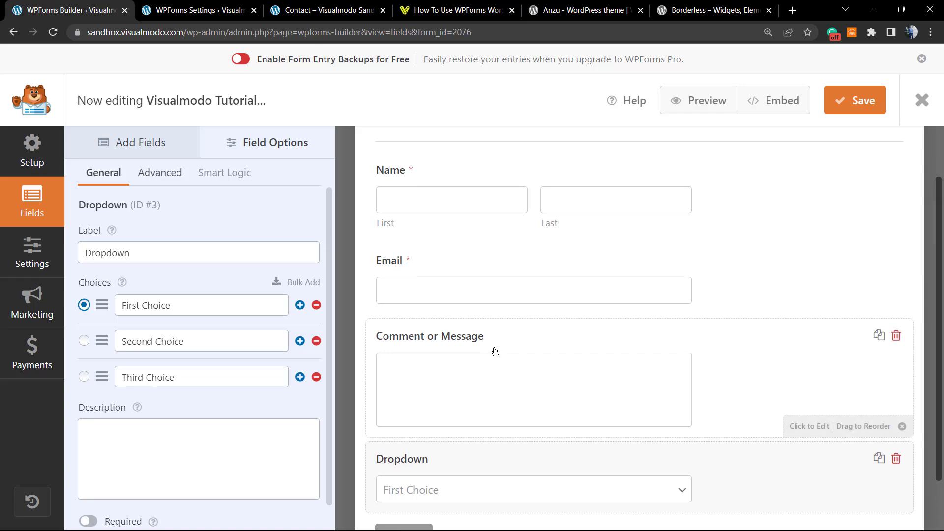
Delete the Dropdown field from the Visualmodo Tutorial Form and confirm the deletion.
left_click(540, 360)
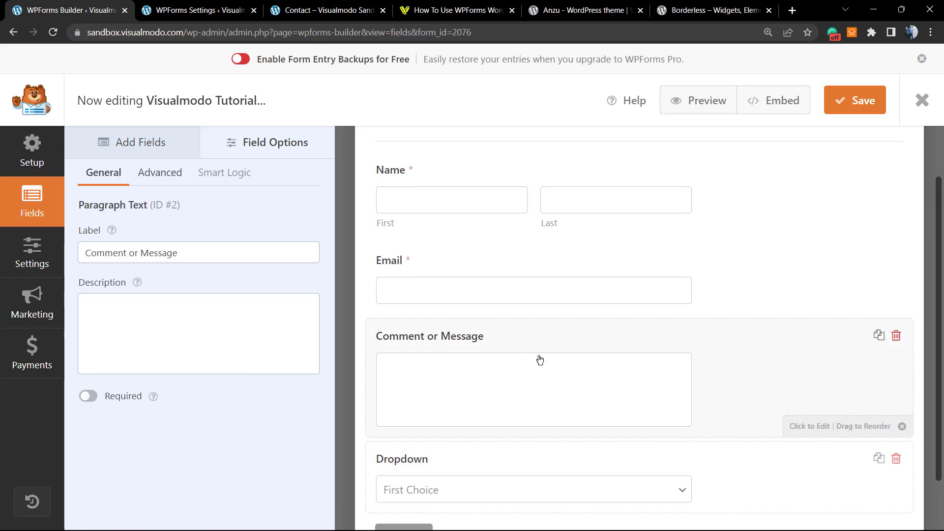
left_click(659, 450)
scroll(736, 425, "down", 2)
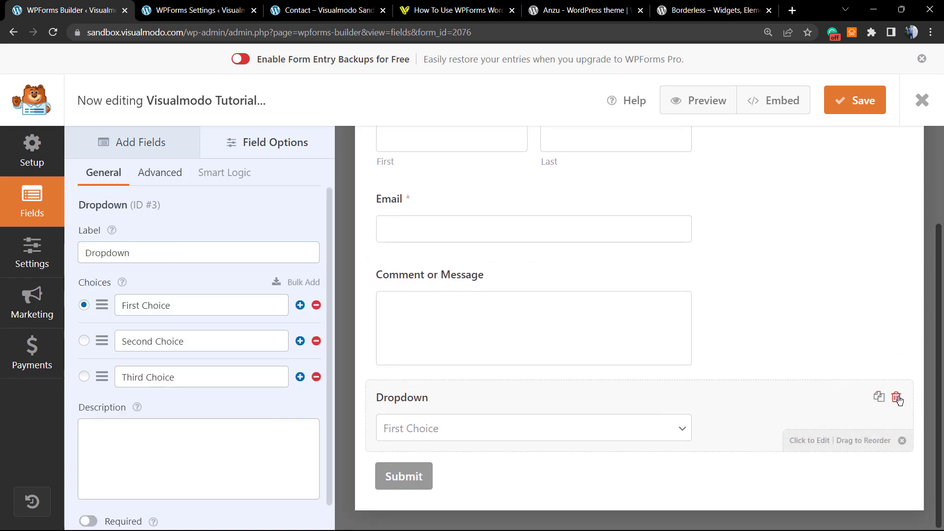
left_click(896, 397)
left_click(449, 332)
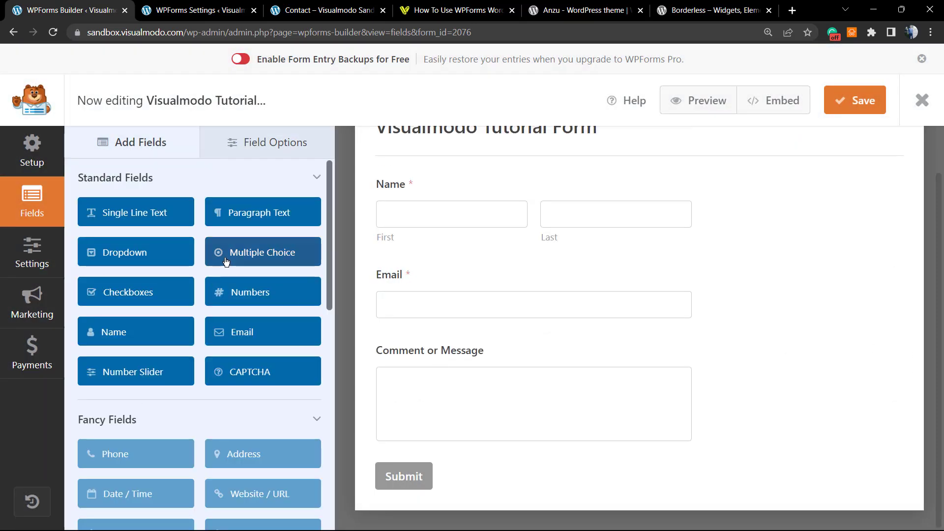
Add a Multiple Choice field between the Email and Comment or Message fields and enable image choices for it.
left_click_drag(226, 261, 629, 328)
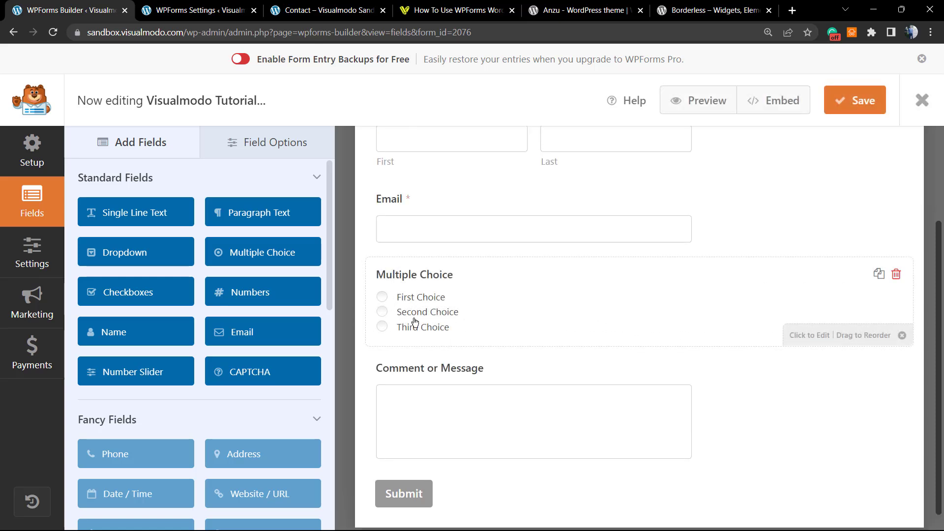
left_click(422, 300)
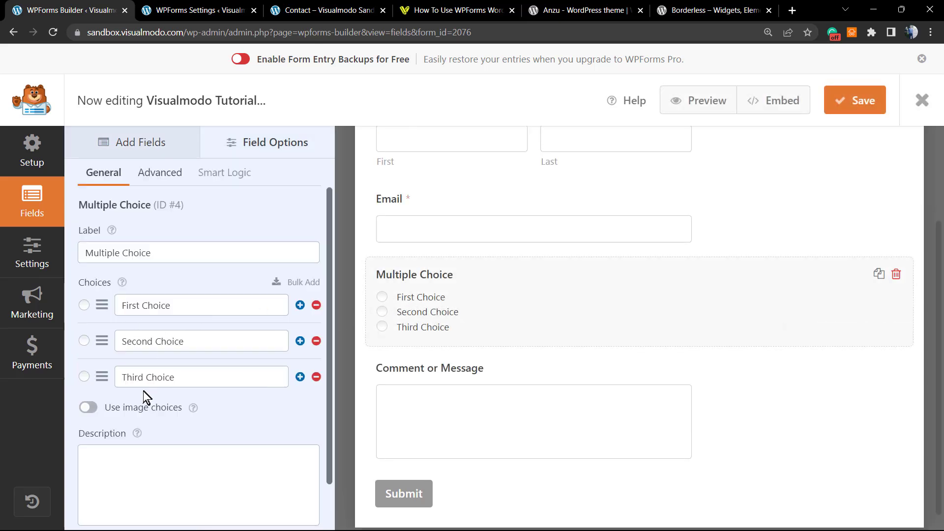
left_click(88, 407)
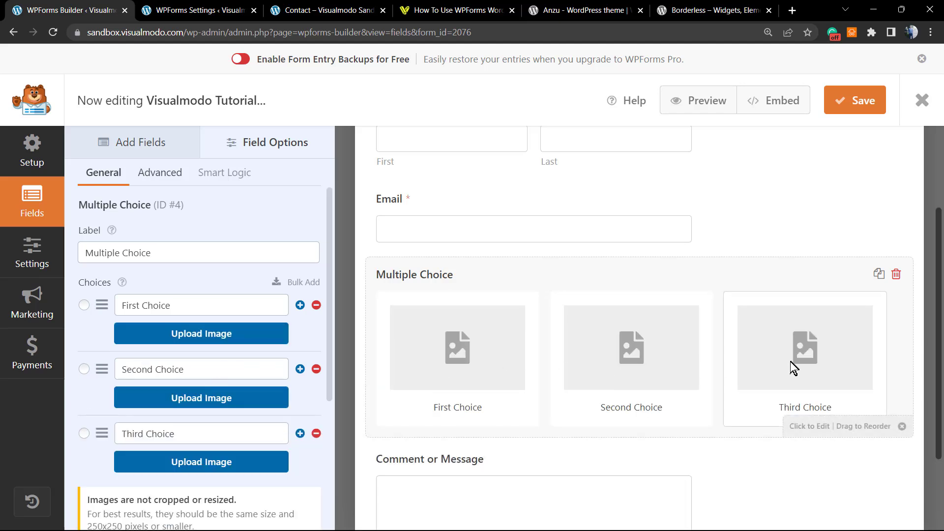
Delete the Multiple Choice field from the Visualmodo Tutorial Form and confirm the deletion.
scroll(828, 342, "up", 1)
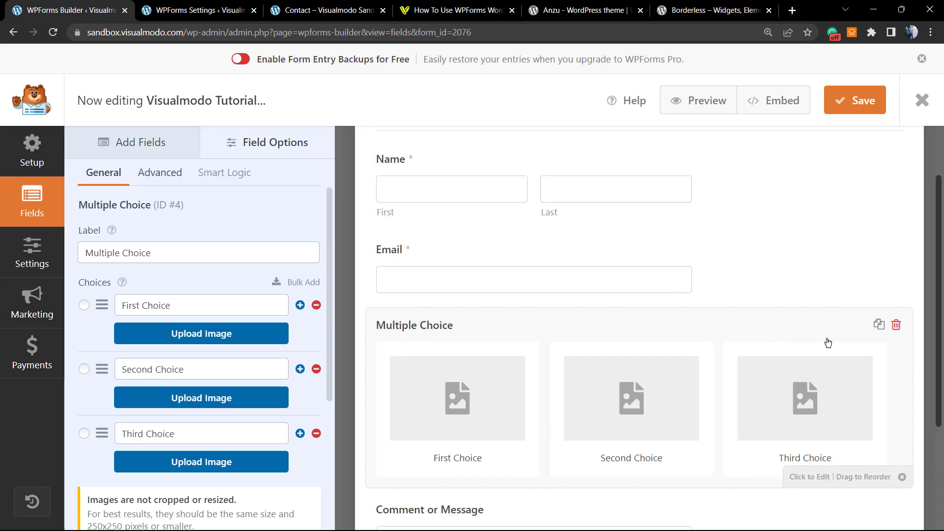
scroll(379, 357, "down", 3)
scroll(265, 324, "down", 2)
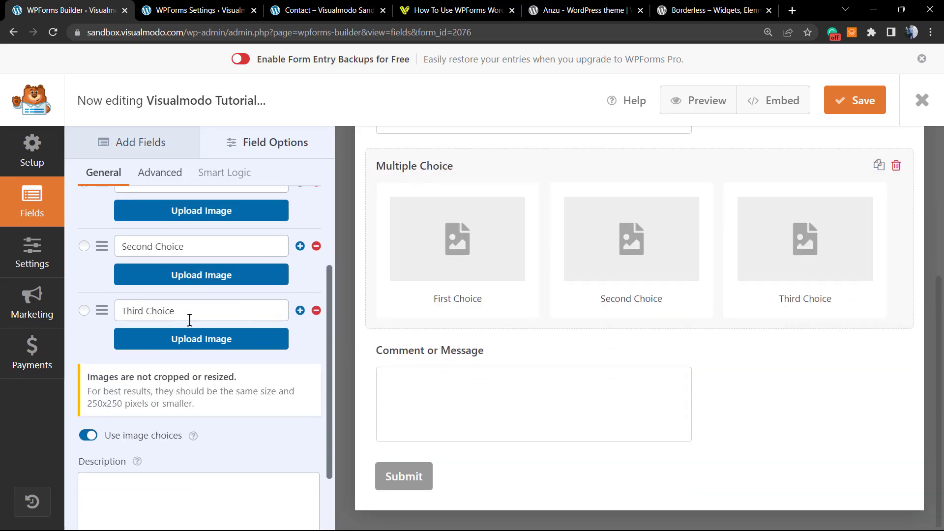
left_click(189, 319)
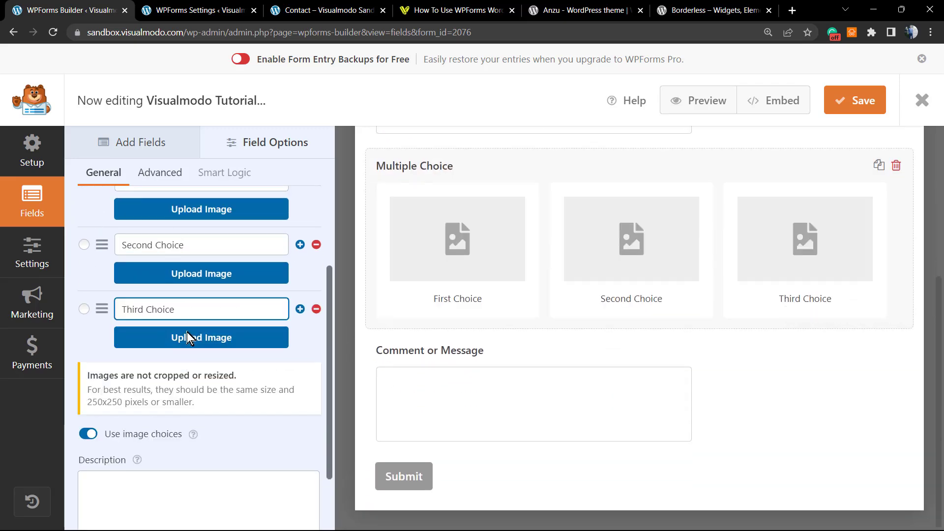
scroll(186, 332, "up", 2)
scroll(417, 373, "up", 3)
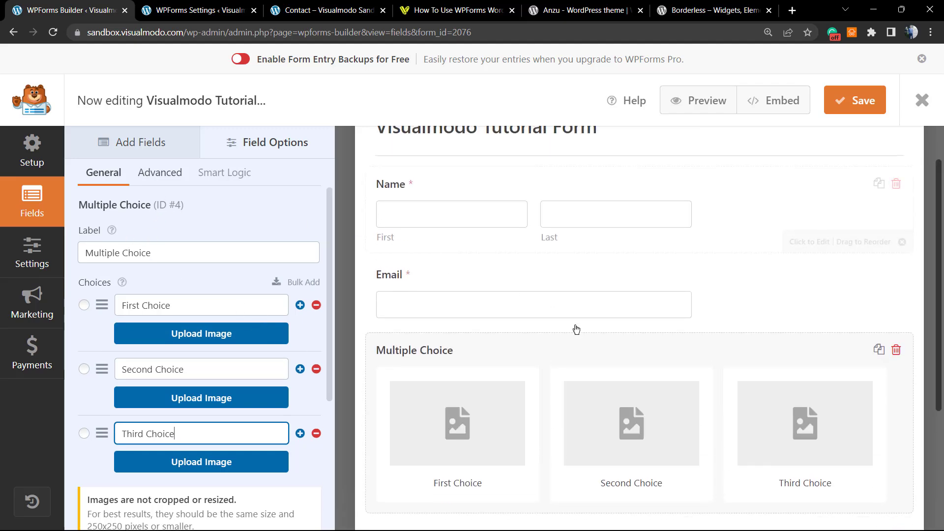
left_click(896, 349)
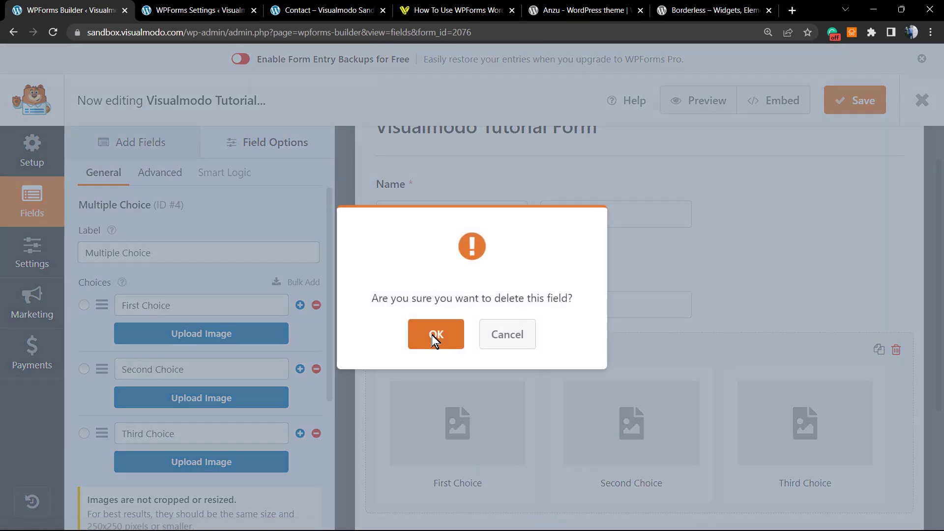
left_click(433, 335)
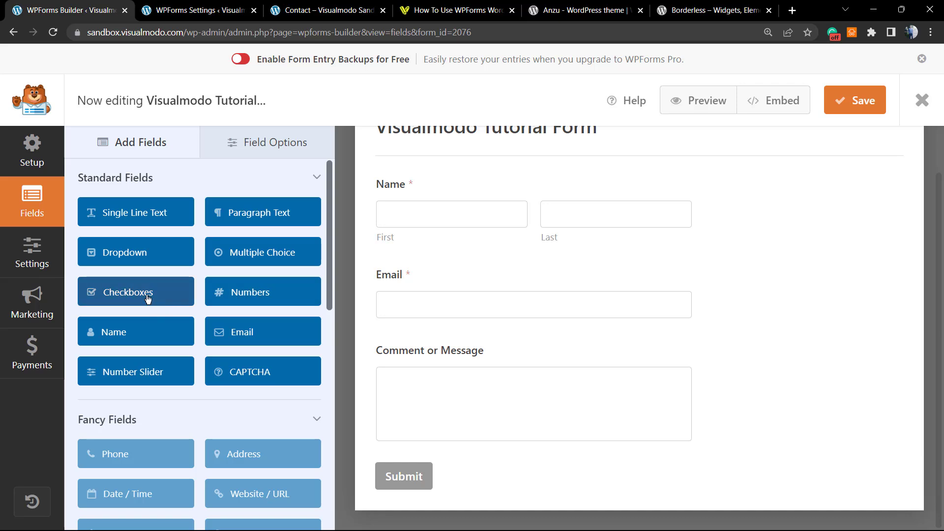
Add a Checkboxes field between the Email and Comment or Message fields and insert five extra choices after Third Choice.
left_click_drag(177, 306, 496, 353)
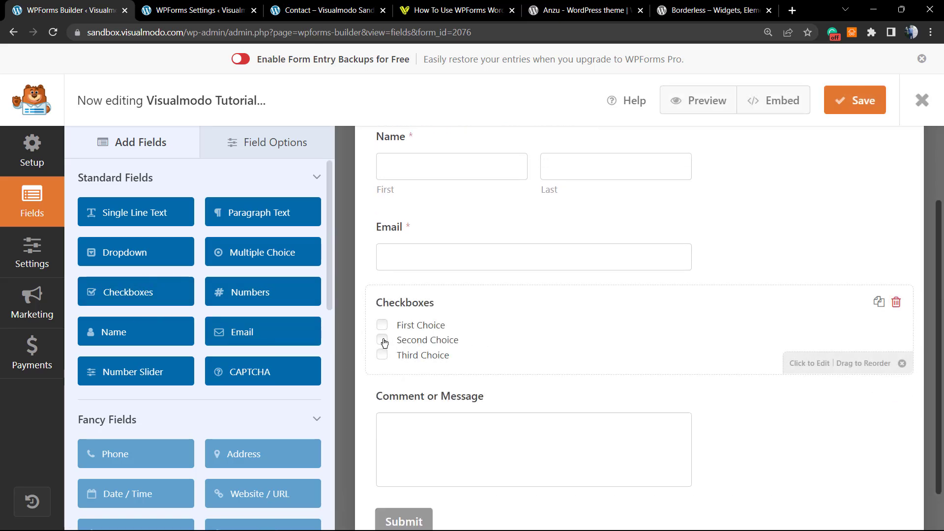
left_click(384, 339)
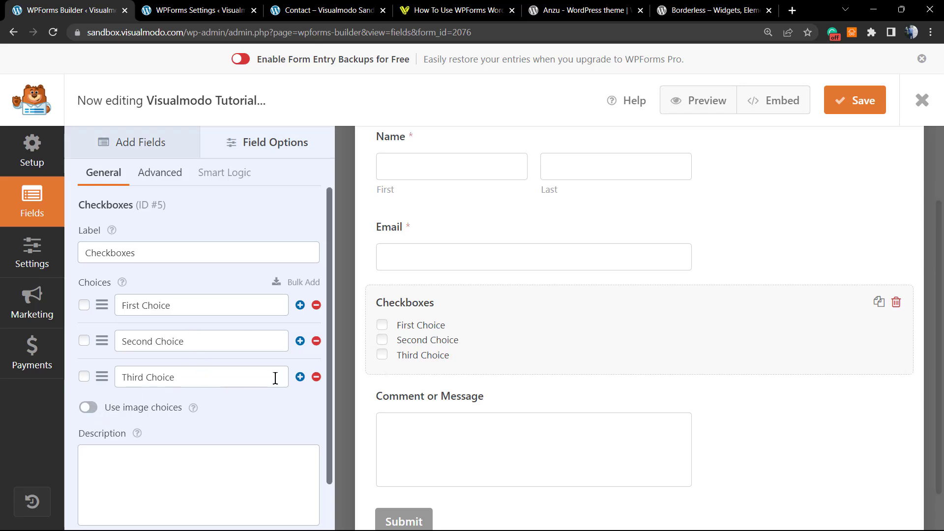
left_click(300, 376)
left_click(300, 377)
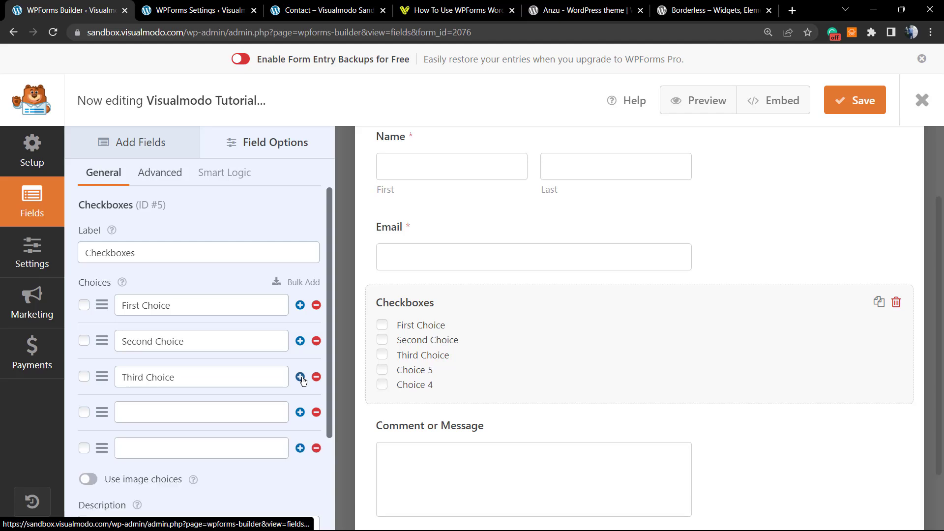
left_click(300, 377)
left_click(300, 376)
left_click(299, 376)
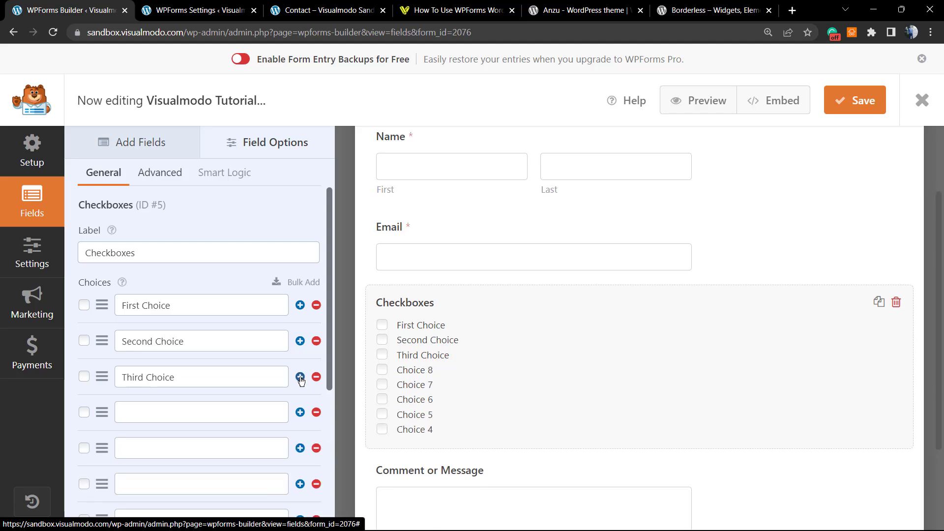
Try image choices on the Checkboxes field and turn them off again.
scroll(177, 353, "down", 5)
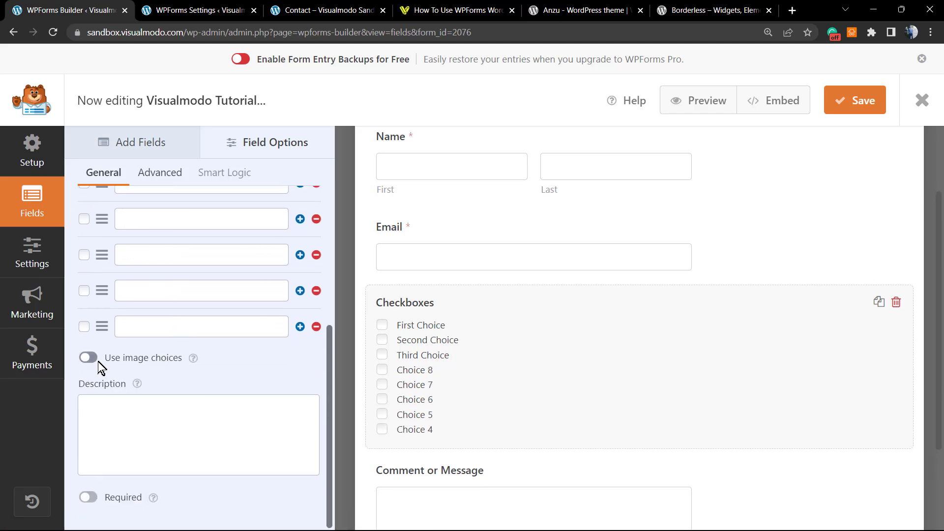
left_click(87, 357)
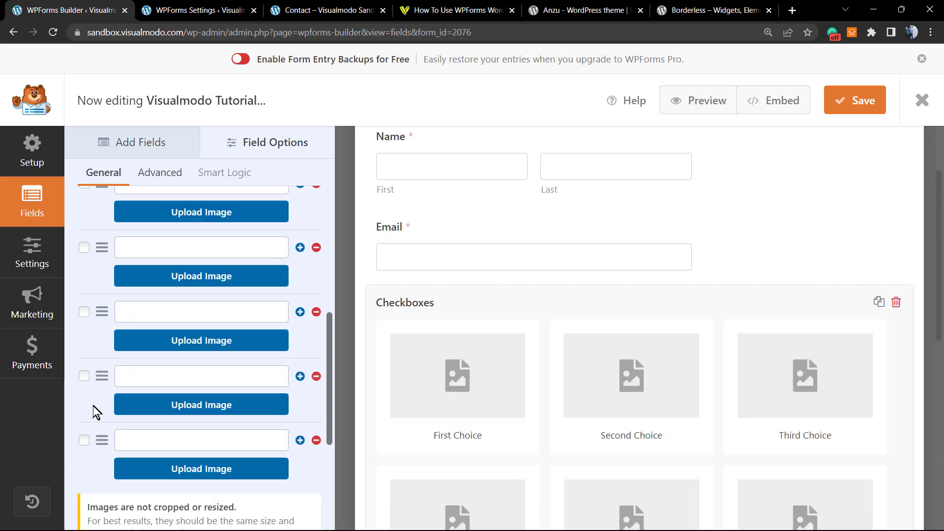
scroll(93, 418, "down", 3)
left_click(86, 355)
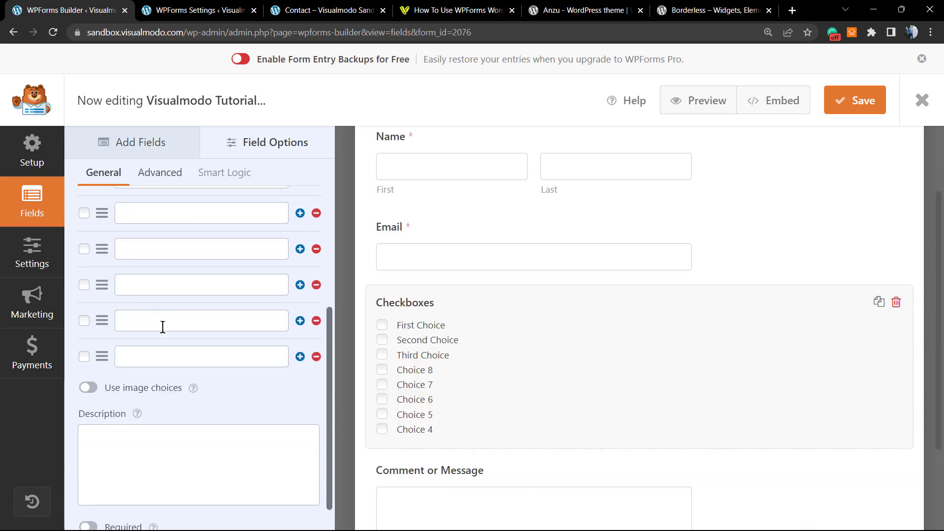
scroll(163, 326, "down", 1)
scroll(141, 406, "up", 5)
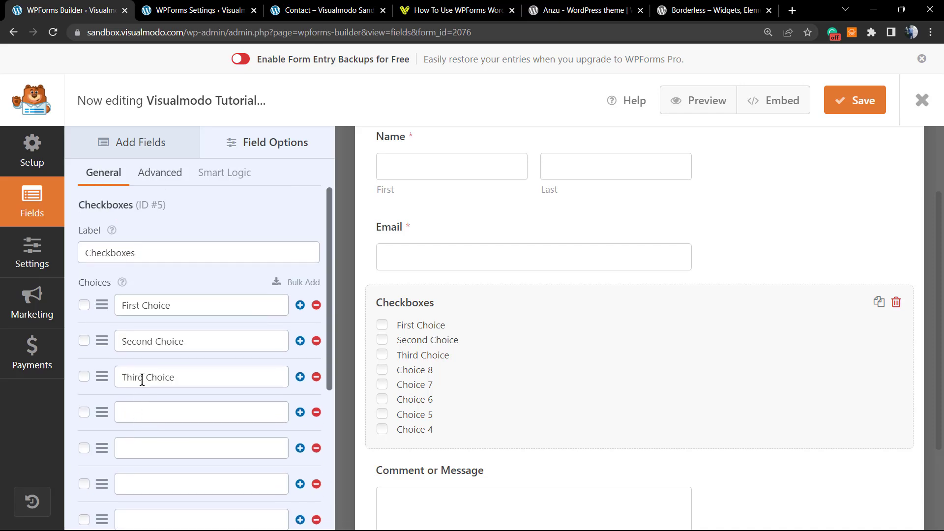
Try the Three Columns and Inline choice layouts on the Checkboxes field and set the layout back to One Column.
left_click(160, 173)
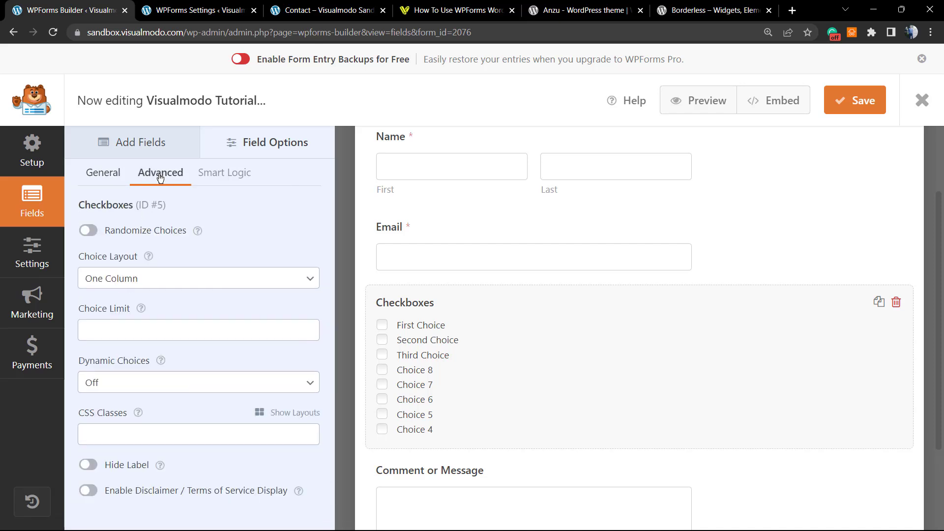
left_click(175, 279)
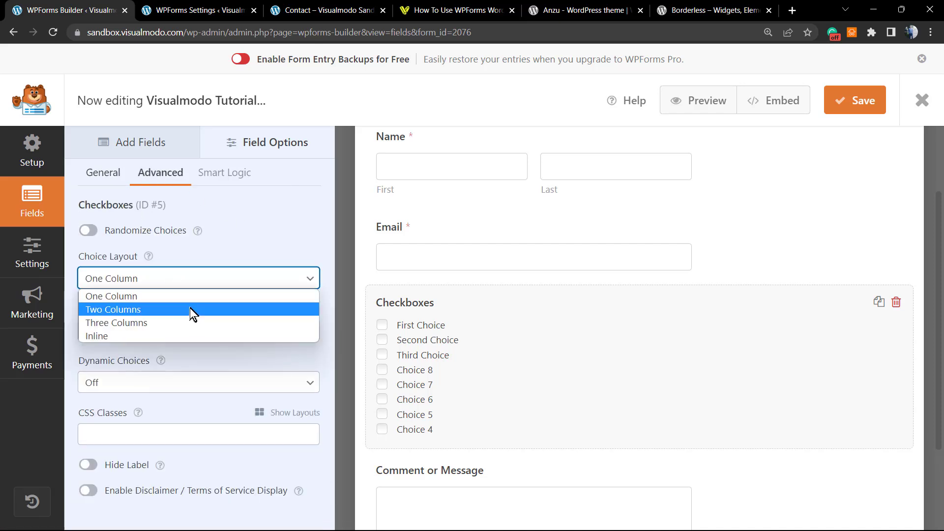
left_click(194, 323)
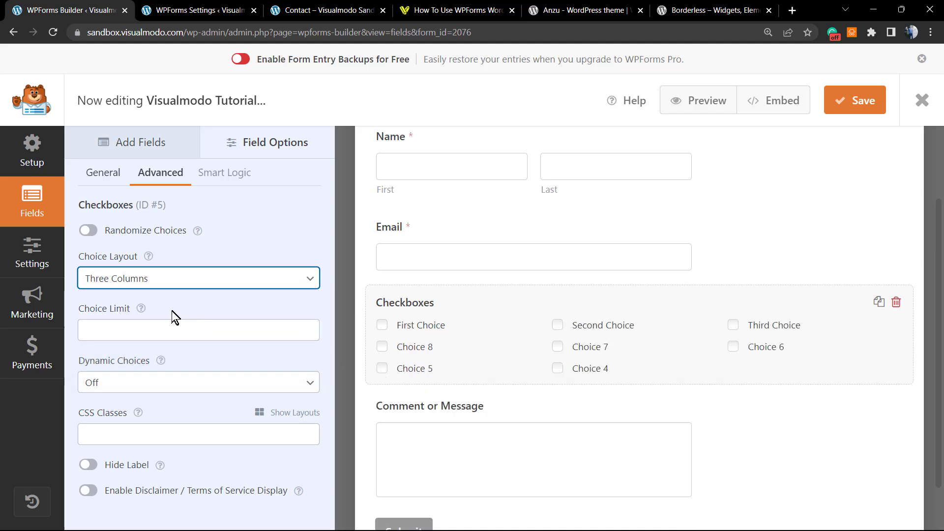
left_click(162, 291)
left_click(157, 334)
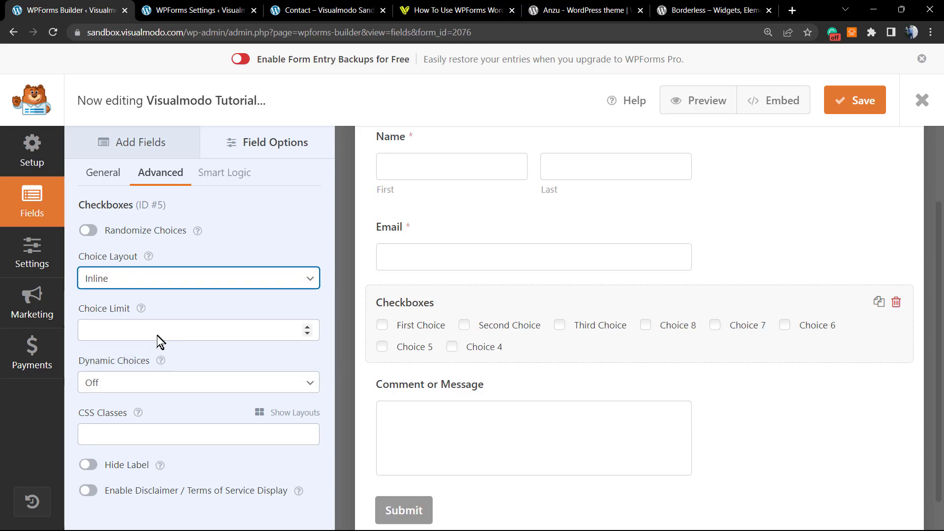
left_click(153, 279)
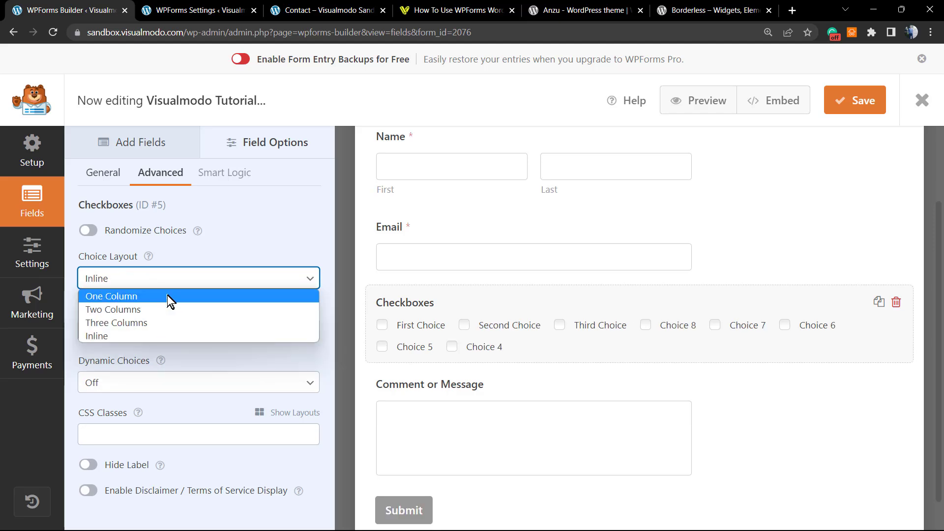
left_click(167, 296)
Look at the Dynamic Choices and Choice Limit options of the Checkboxes field and return to its general options.
left_click(164, 382)
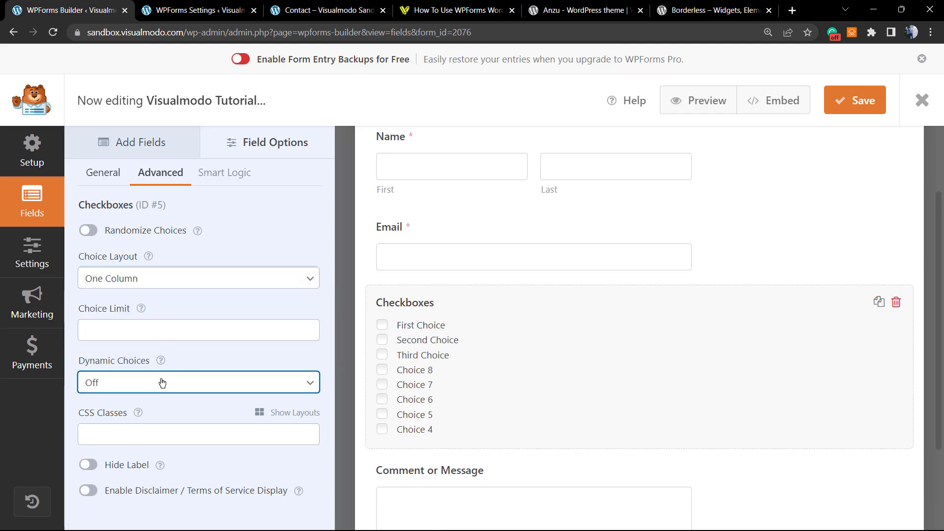
left_click(162, 383)
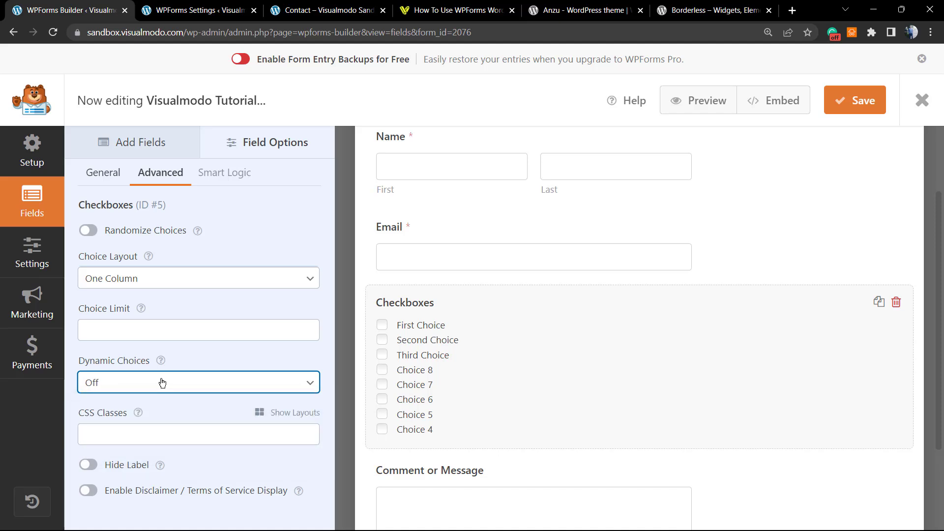
left_click(175, 336)
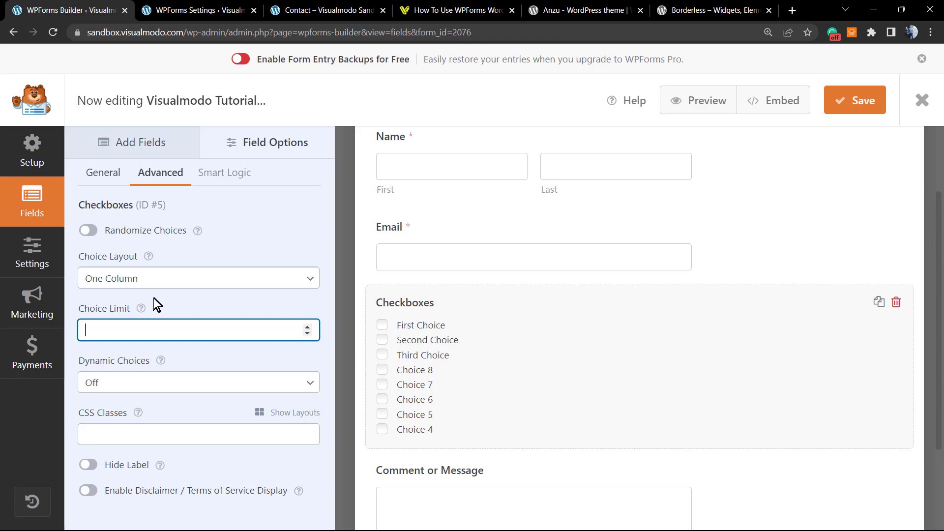
left_click(109, 172)
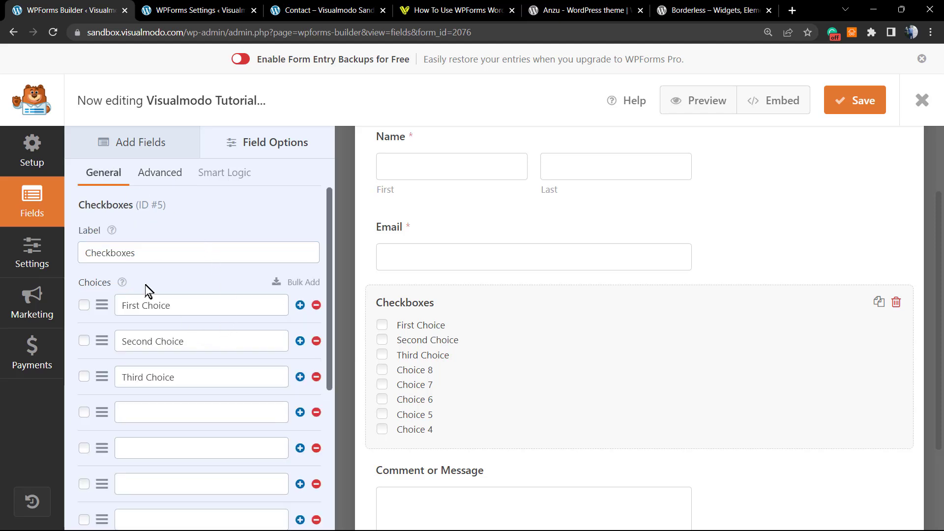
Delete the Checkboxes field from the form and confirm the deletion.
left_click(31, 262)
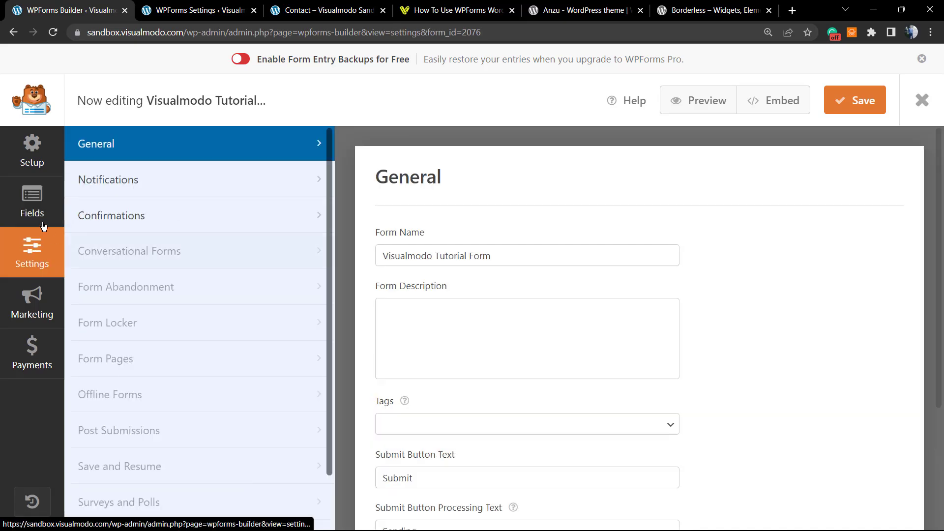
left_click(32, 201)
scroll(432, 291, "up", 2)
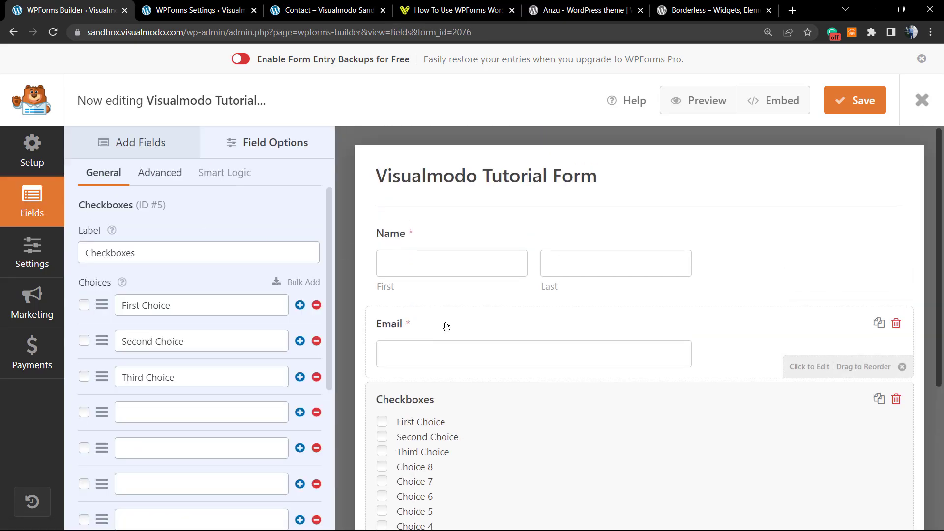
scroll(497, 330, "down", 4)
scroll(497, 330, "up", 4)
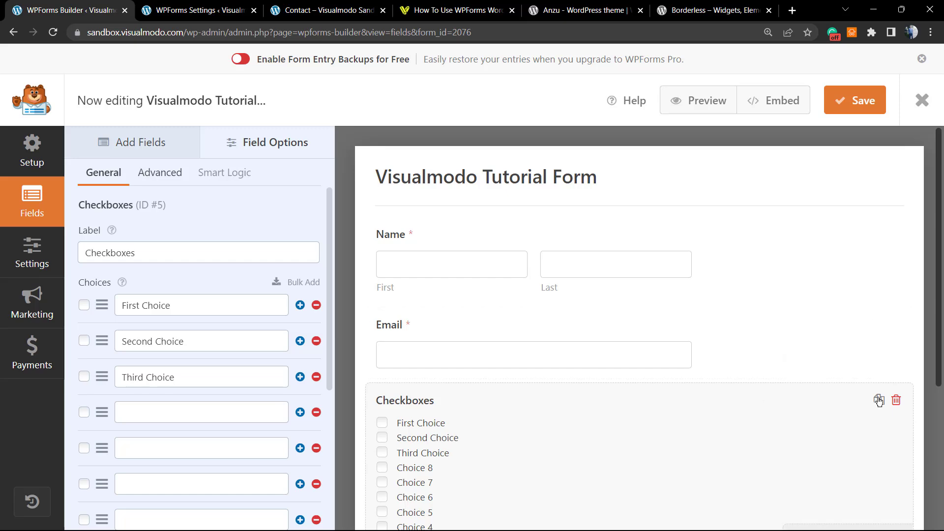
left_click(904, 403)
left_click(433, 332)
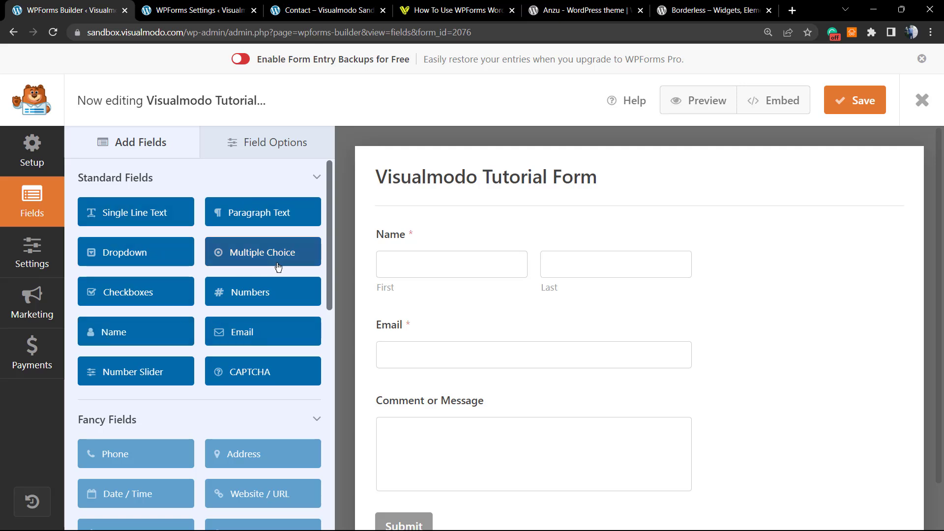
Add a Number Slider field between the Name and Email fields.
scroll(147, 379, "down", 3)
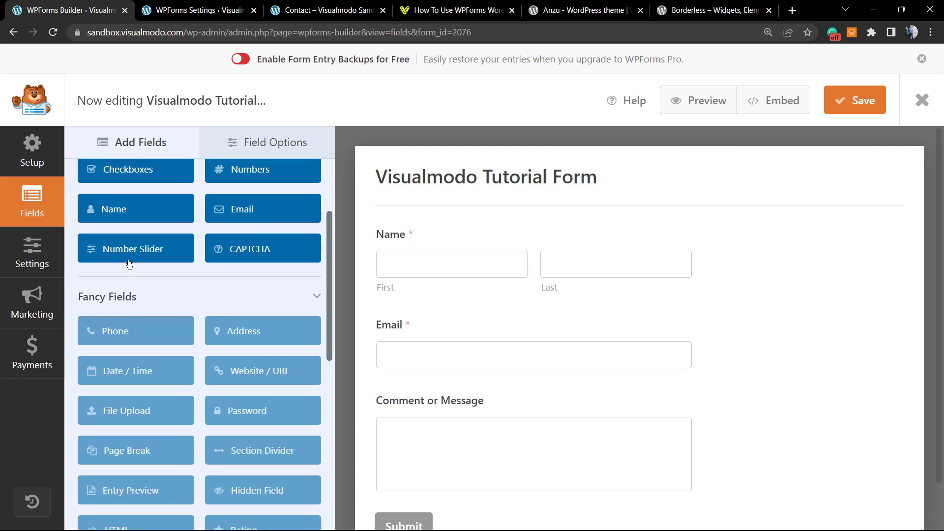
left_click_drag(343, 280, 464, 324)
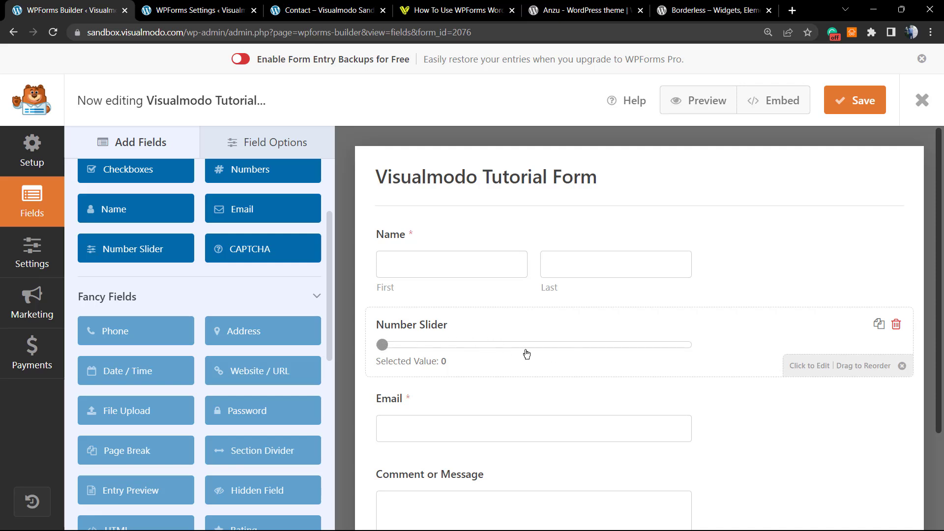
scroll(497, 373, "down", 2)
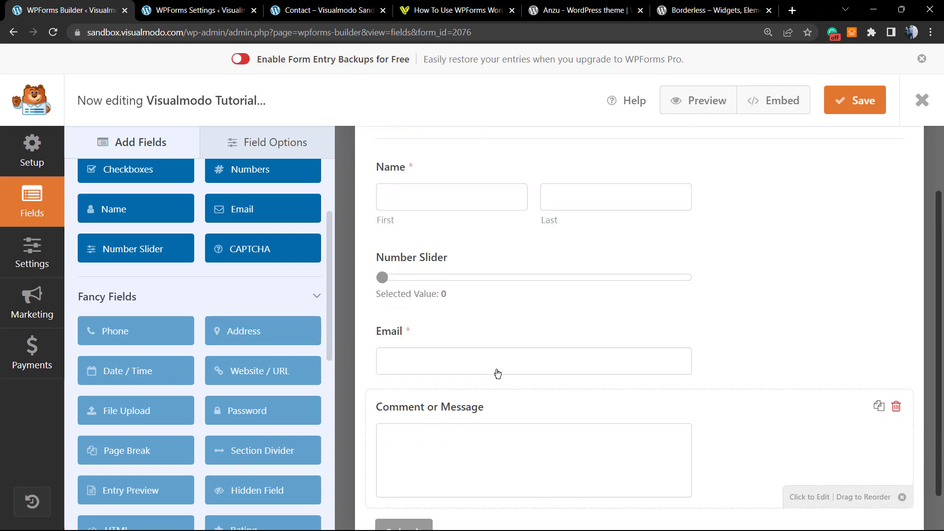
scroll(522, 350, "up", 2)
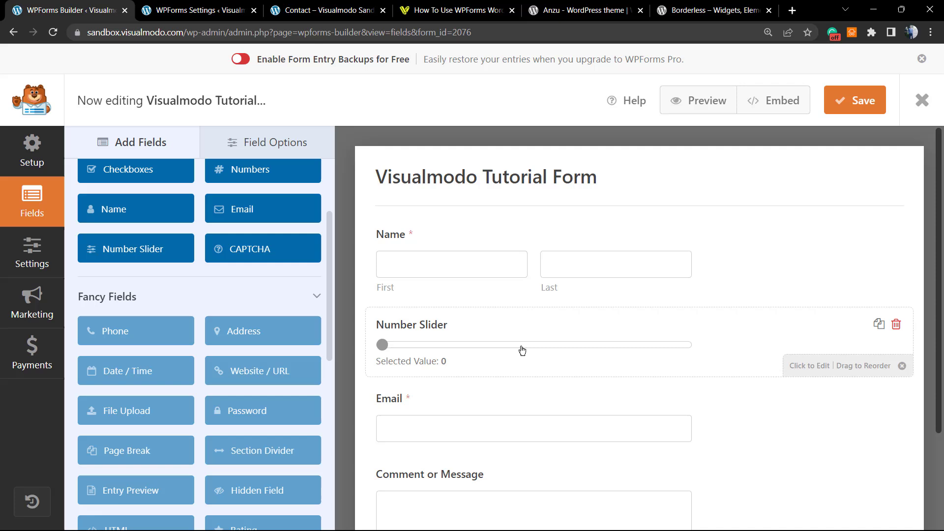
Set the Number Slider's value range to a minimum of 1 and a maximum of 20.
left_click(469, 355)
left_click(169, 255)
left_click(201, 310)
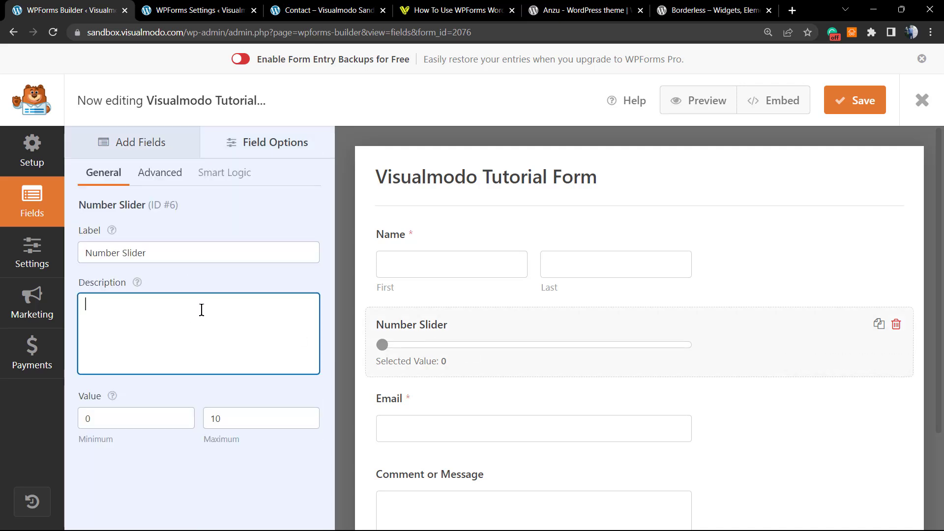
left_click(307, 415)
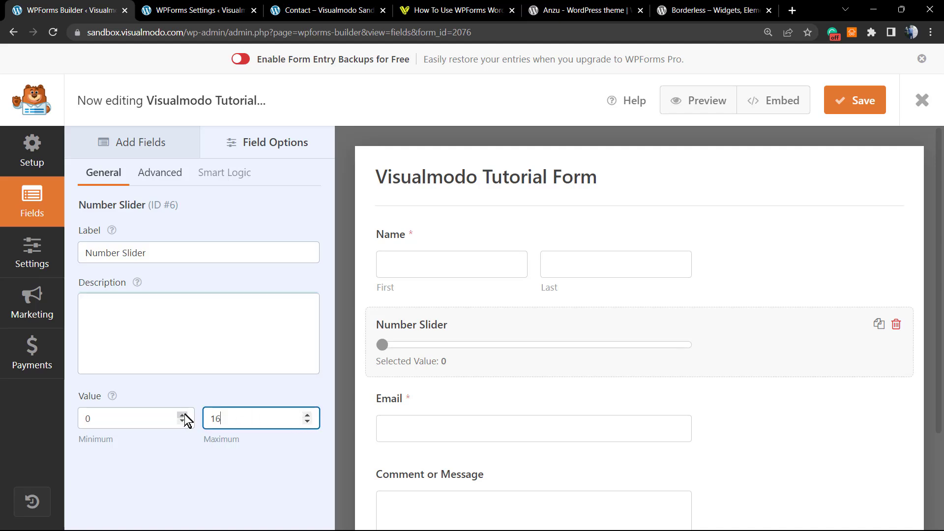
left_click(184, 415)
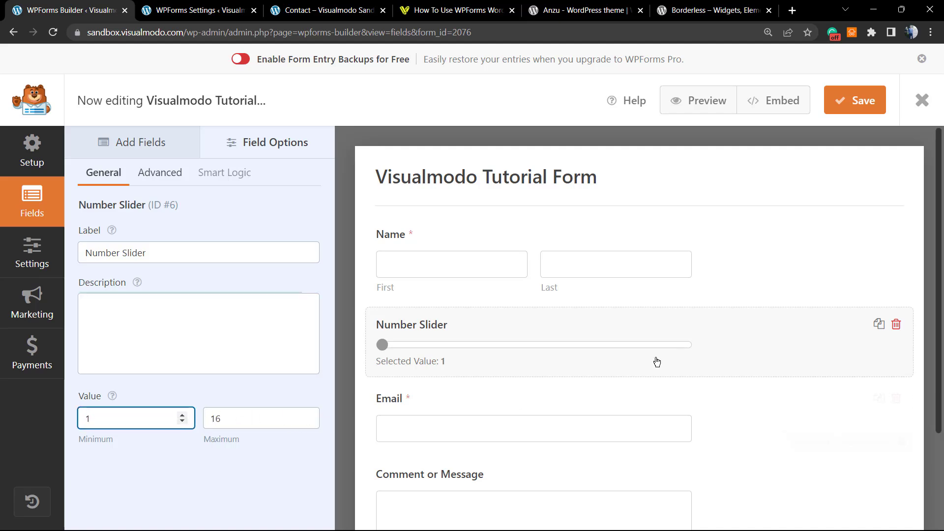
left_click(308, 419)
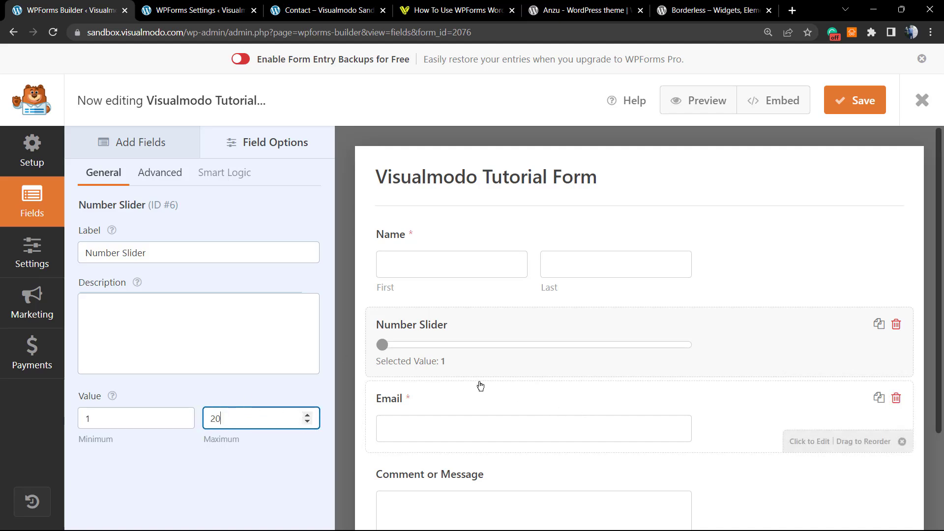
Delete the Number Slider field from the form and confirm the deletion.
scroll(477, 385, "down", 3)
scroll(470, 385, "up", 3)
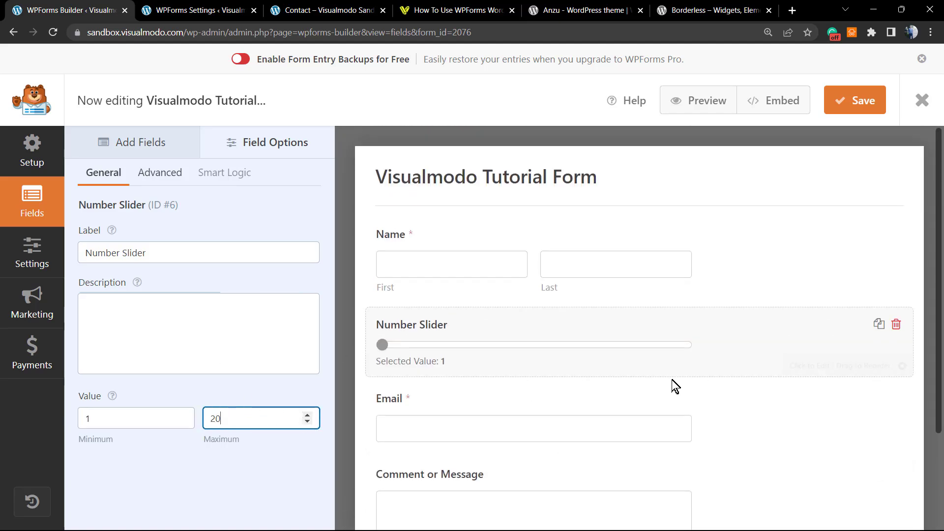
left_click(896, 324)
left_click(410, 348)
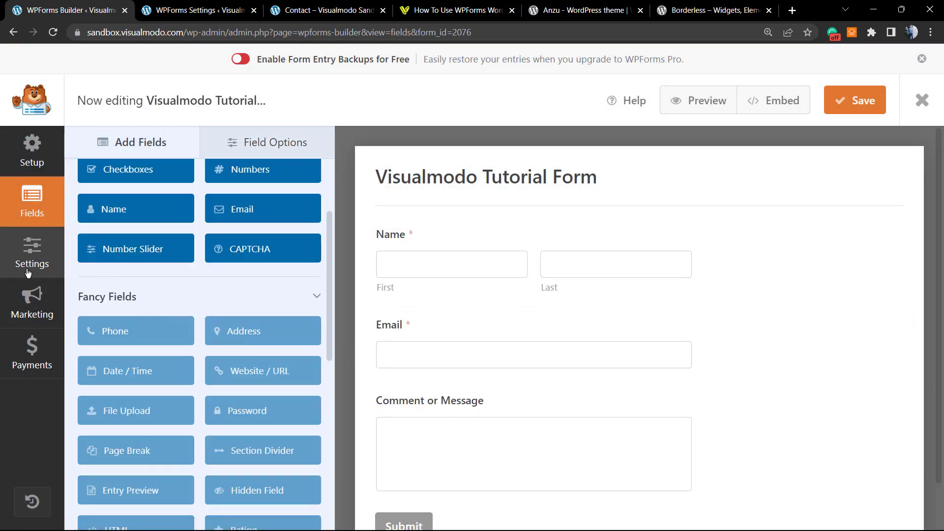
Save the form's progress to open its marketing integrations, and look at the Constant Contact integration.
left_click(20, 302)
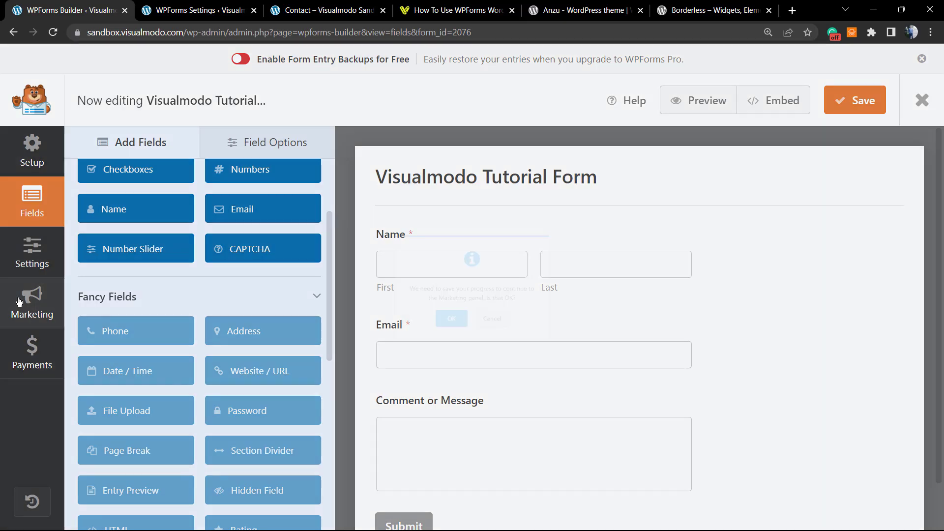
left_click(412, 343)
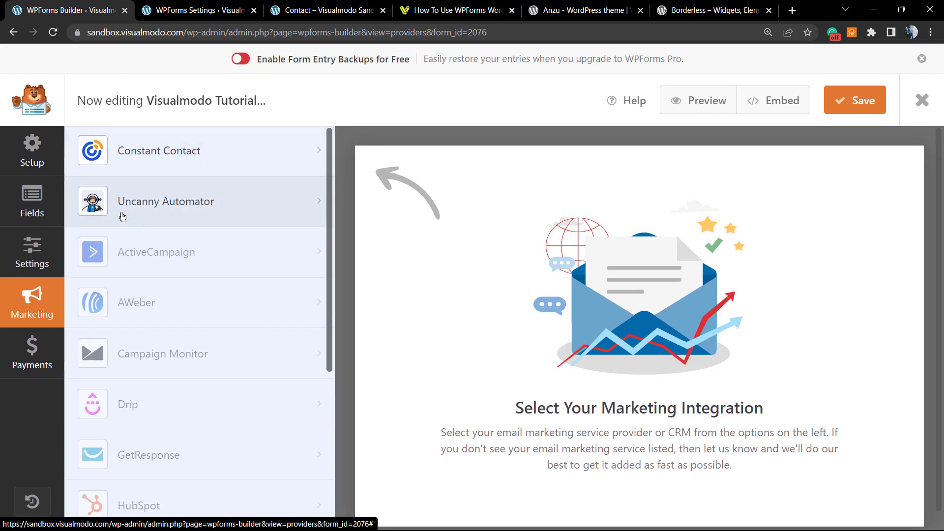
left_click(120, 162)
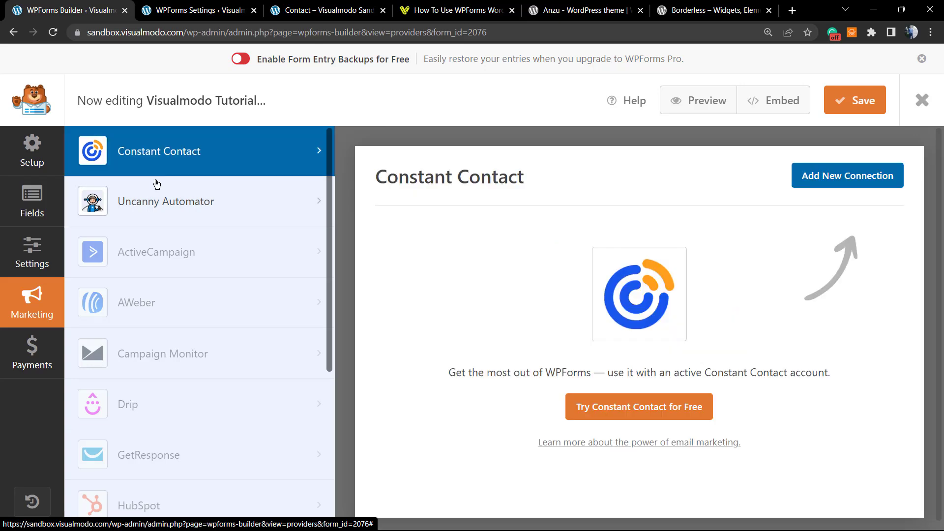
left_click(157, 199)
left_click(174, 166)
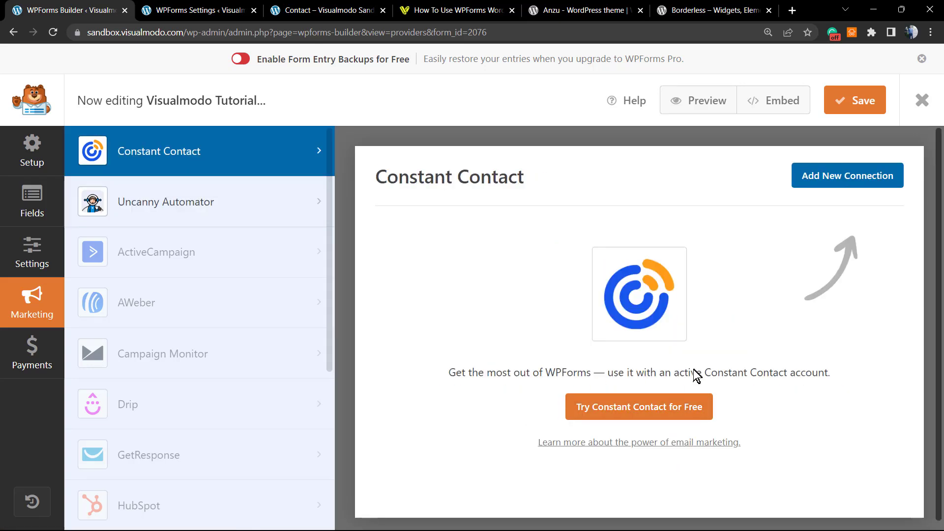
triple_click(525, 376)
scroll(619, 427, "down", 1)
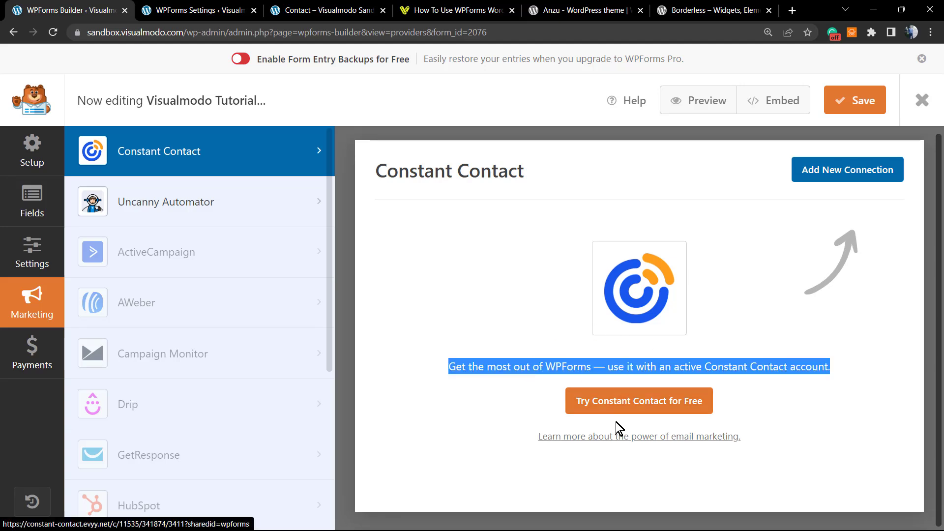
Look at the description of the Uncanny Automator integration.
left_click(222, 204)
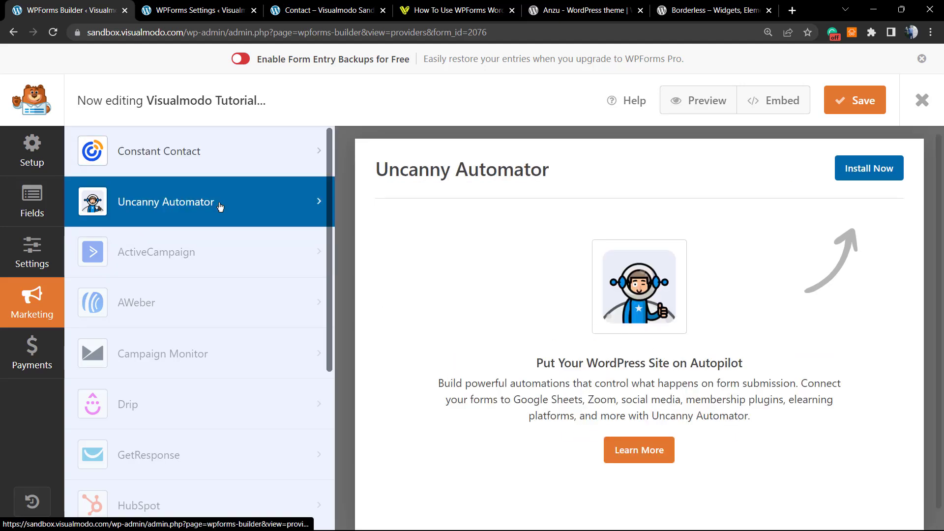
triple_click(538, 364)
left_click(538, 364)
scroll(538, 365, "up", 1)
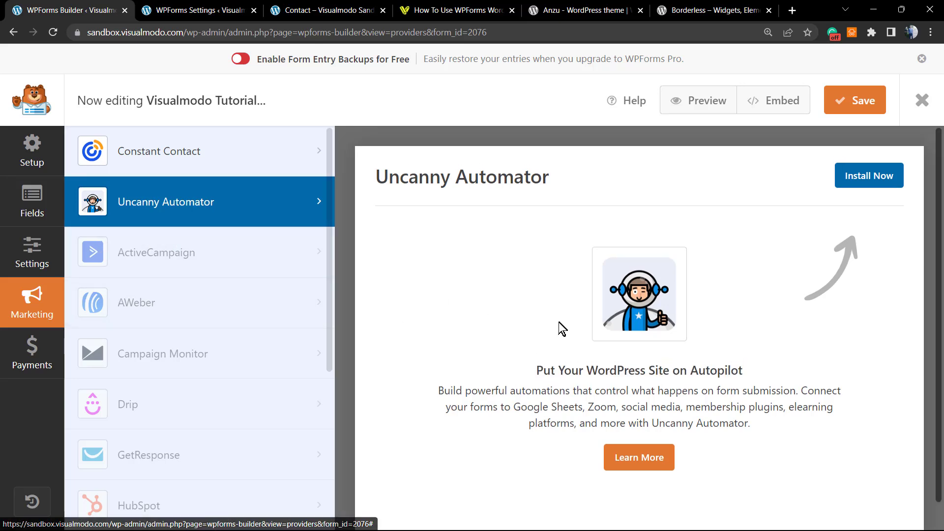
Browse the remaining marketing integrations, check the availability of the Mailchimp addon and dismiss its upgrade notice.
scroll(562, 326, "down", 1)
scroll(153, 353, "down", 5)
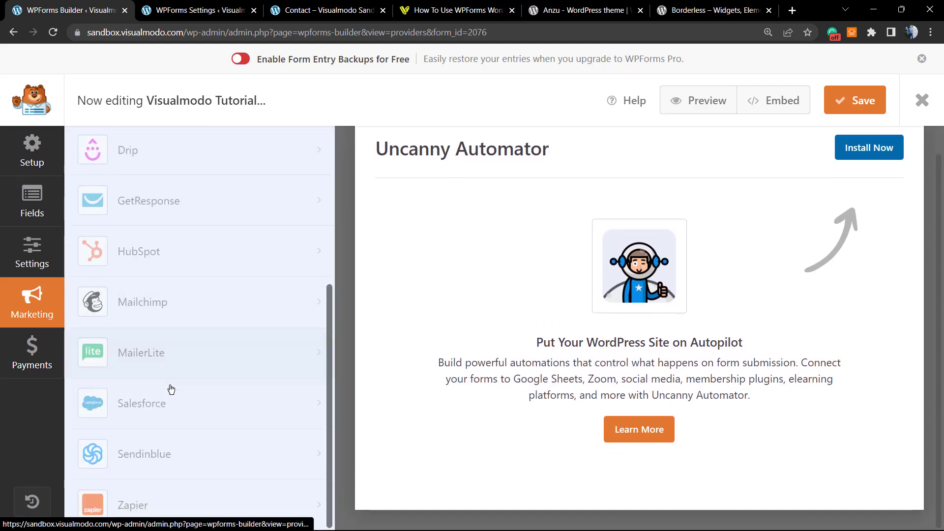
scroll(175, 383, "up", 1)
left_click(146, 357)
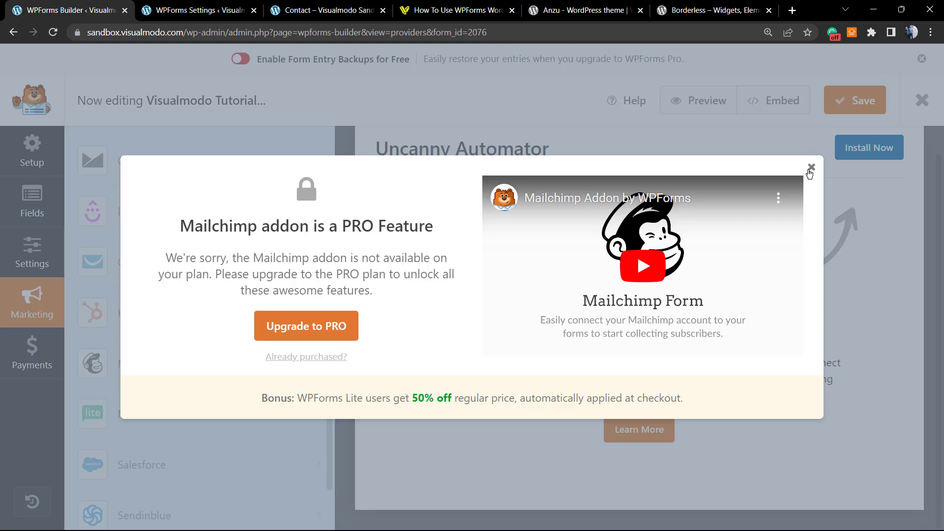
left_click(810, 168)
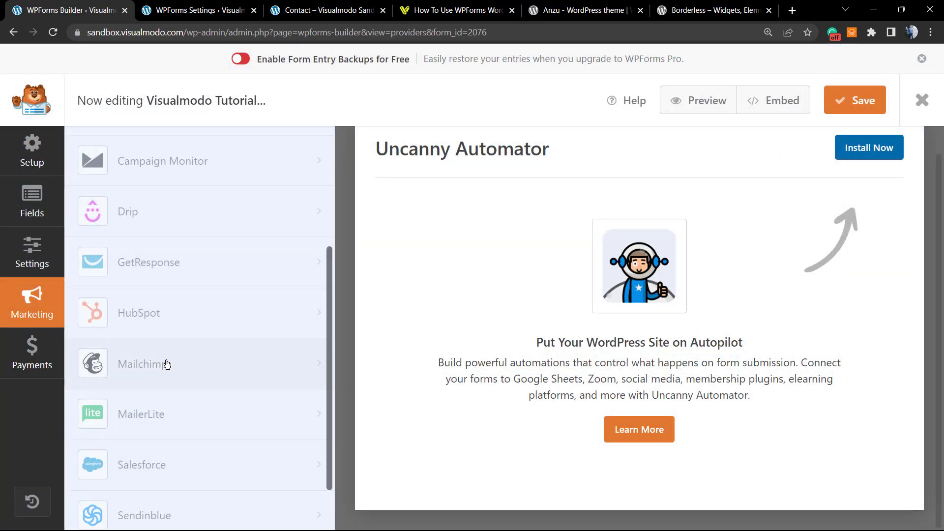
scroll(198, 344, "down", 1)
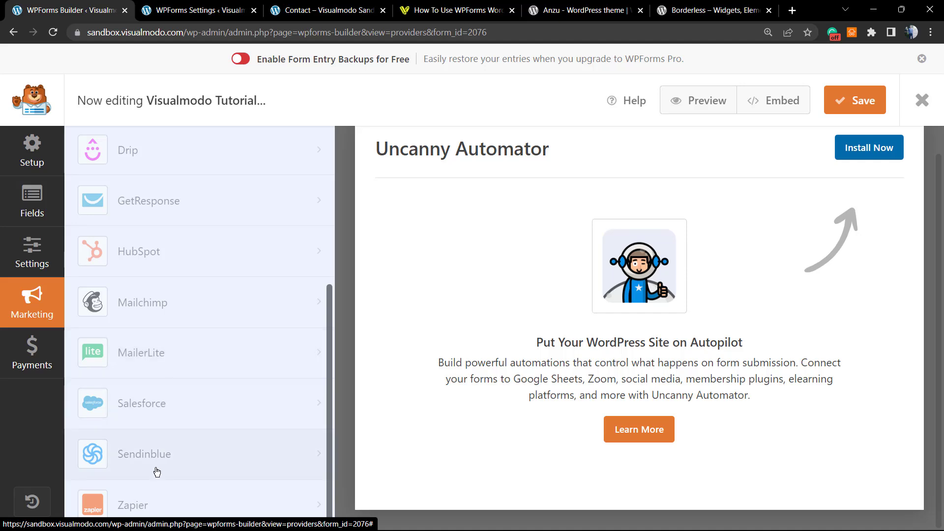
scroll(167, 373, "up", 4)
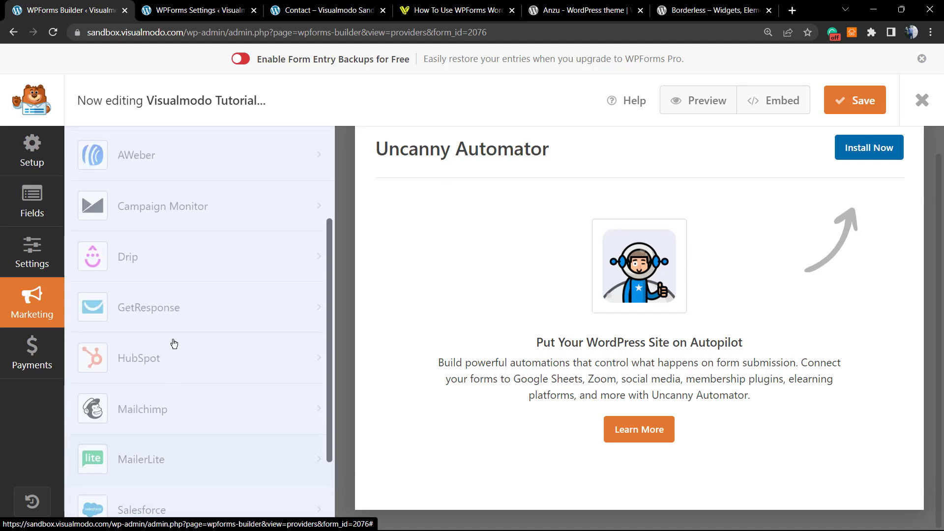
Look at the form's payment integrations and template setup, and return to its fields.
left_click(32, 344)
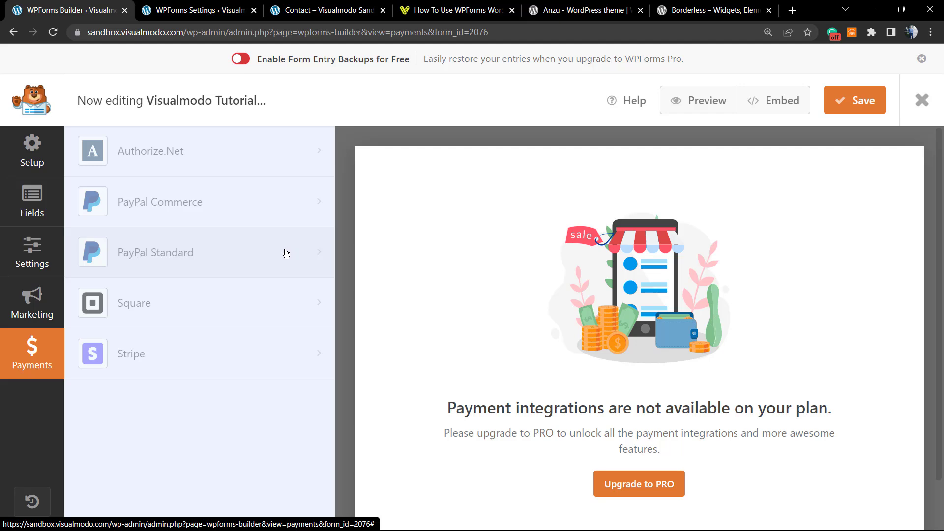
left_click(39, 163)
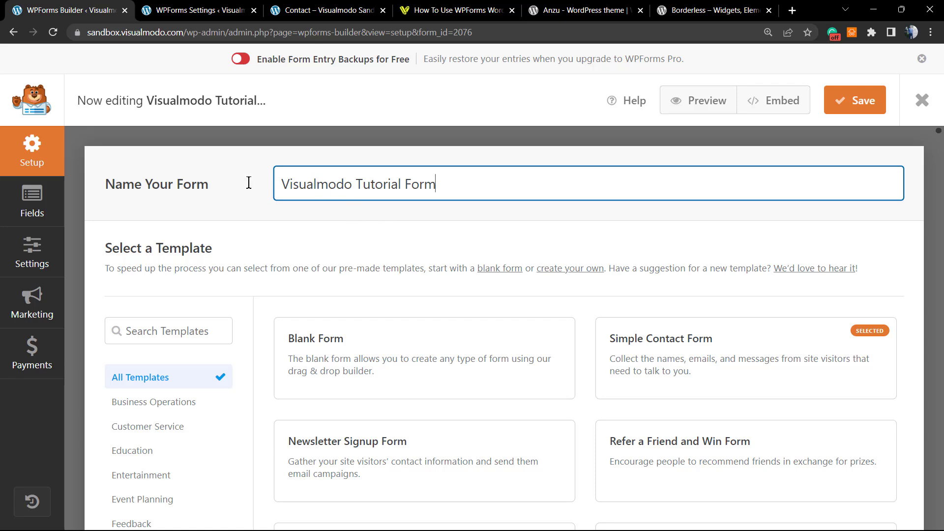
left_click(39, 199)
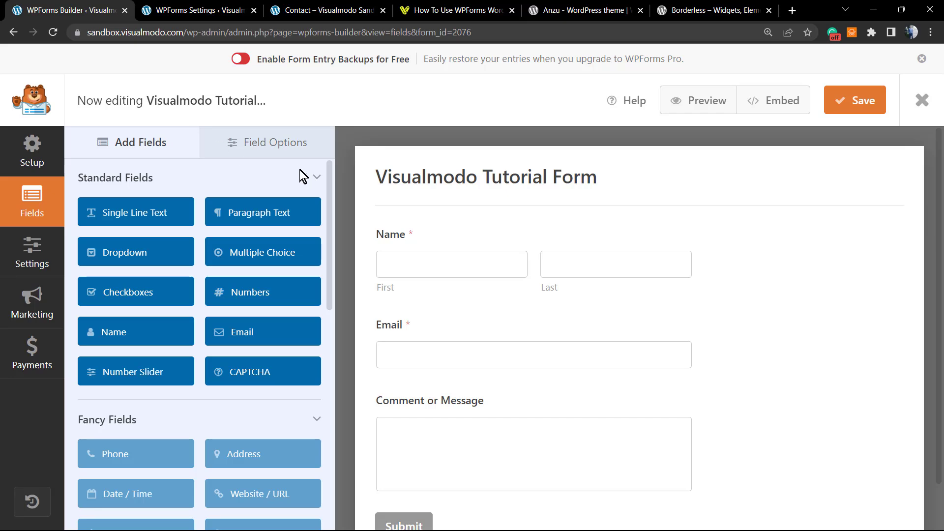
Look through the open WordPress pages and read the introduction of Visualmodo's WPForms tutorial article.
left_click(162, 7)
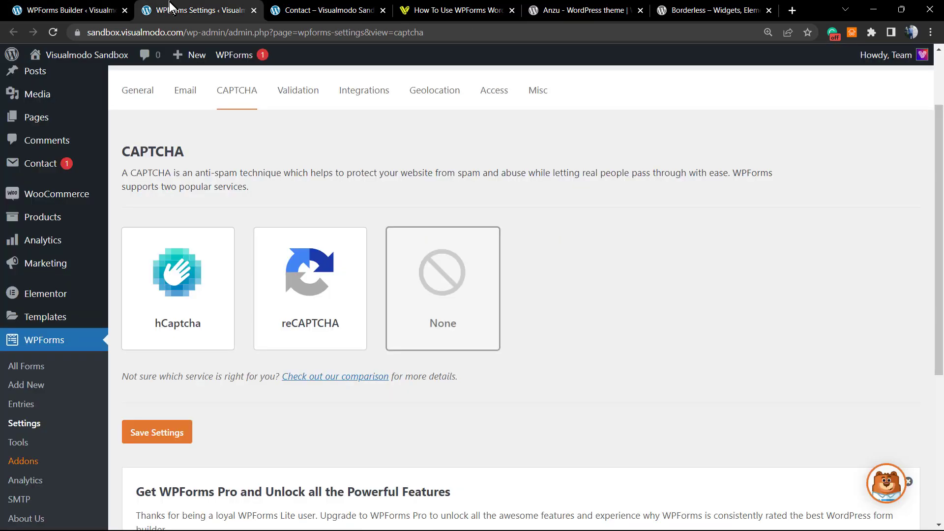
left_click(343, 10)
left_click(442, 10)
left_click(553, 7)
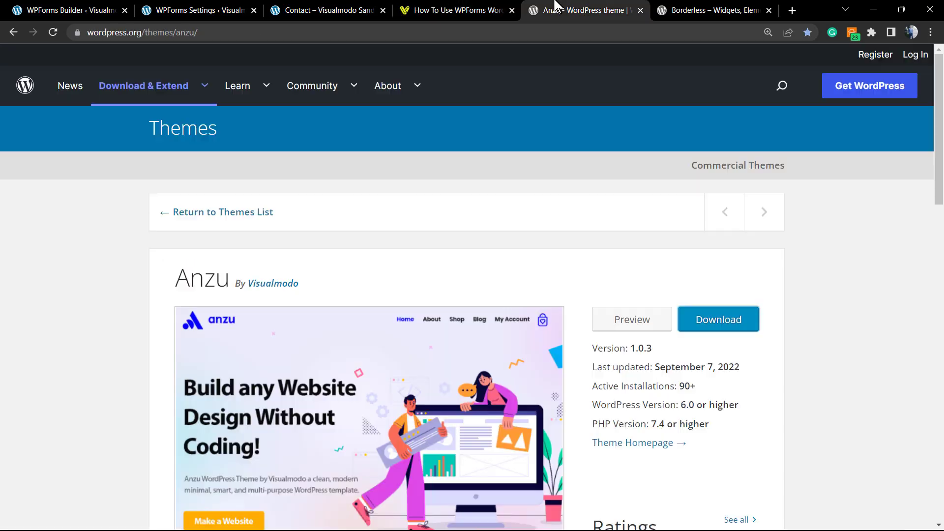
left_click(449, 8)
triple_click(239, 258)
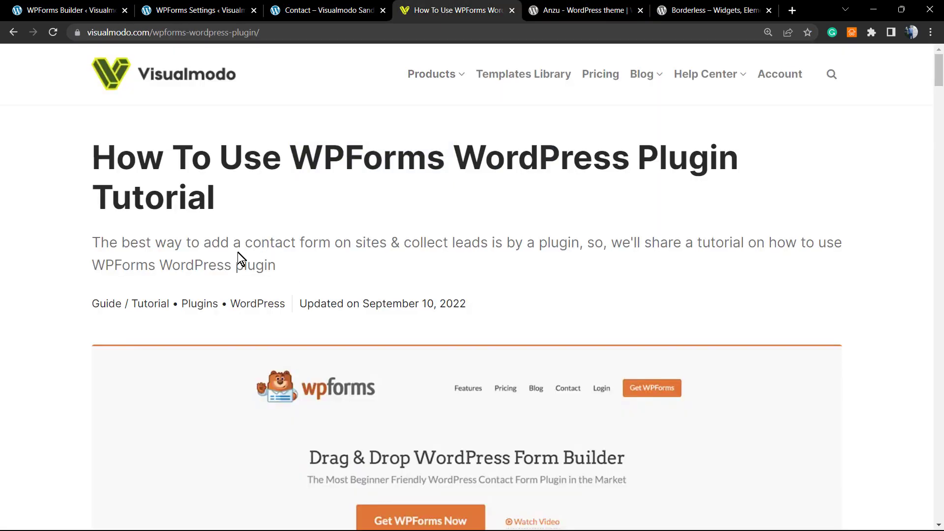
left_click(345, 258)
Look at the Anzu theme's page on WordPress.org, highlighting the theme's name.
left_click(556, 5)
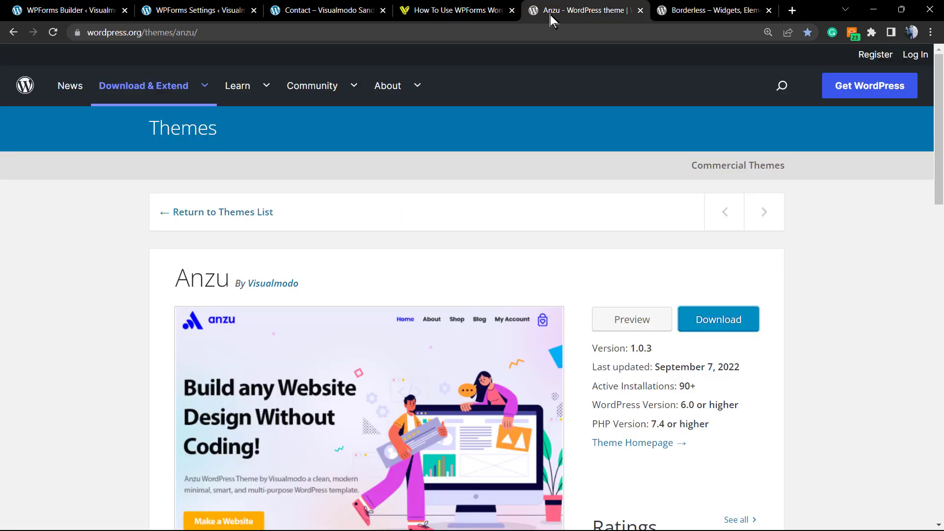
double_click(210, 277)
left_click(211, 277)
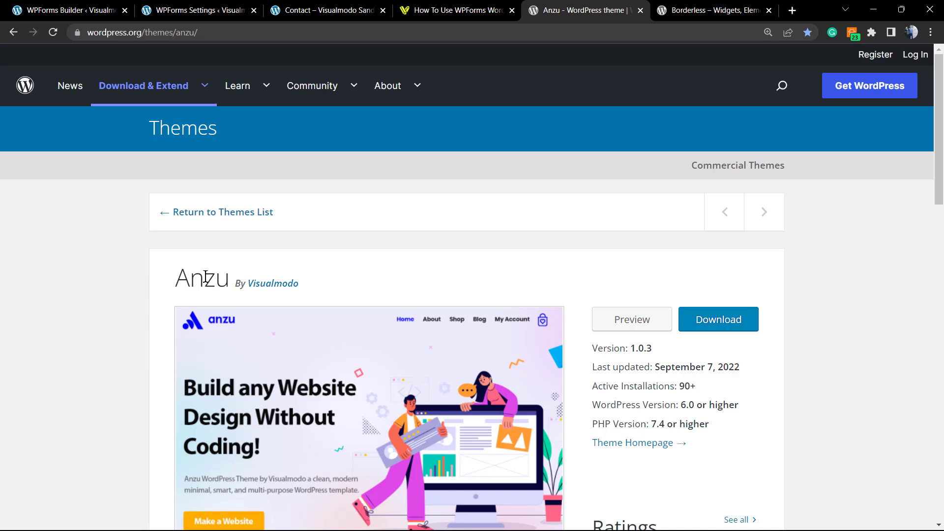
double_click(193, 273)
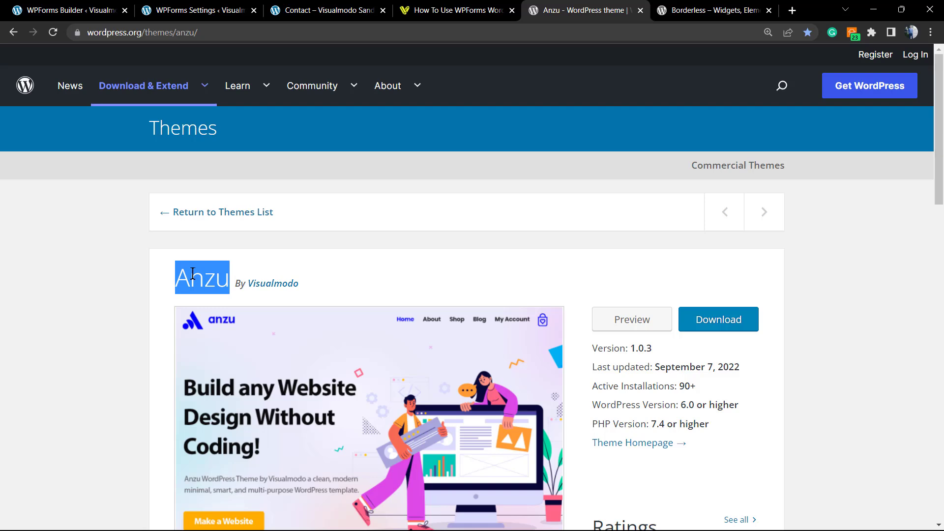
Look at the Borderless plugin's page on WordPress.org.
left_click(677, 10)
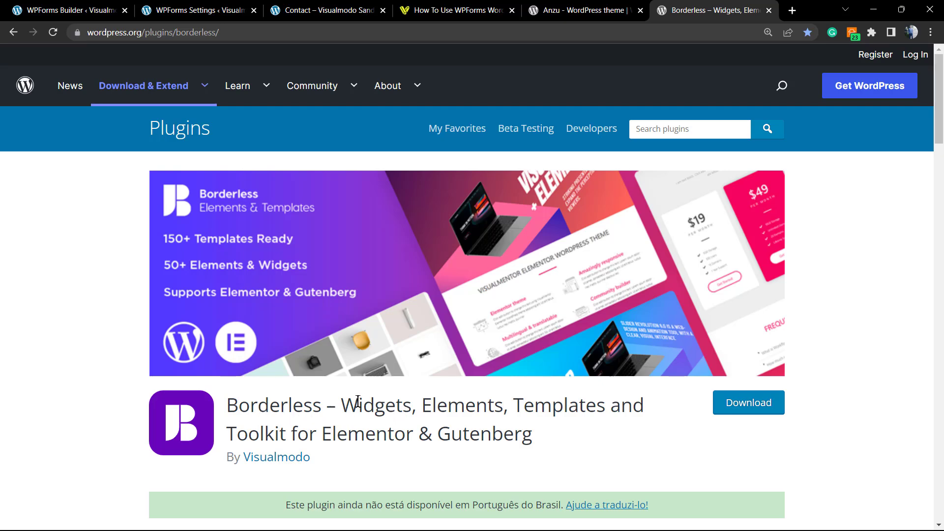
double_click(247, 407)
left_click(245, 406)
Open the Templates Library on the Visualmodo site and browse the Anzu starter templates.
left_click(435, 8)
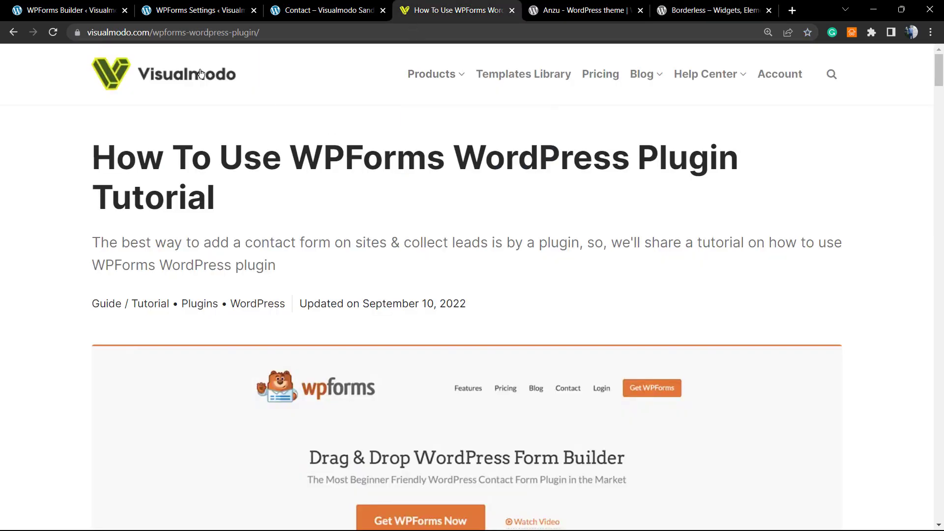
left_click(493, 80)
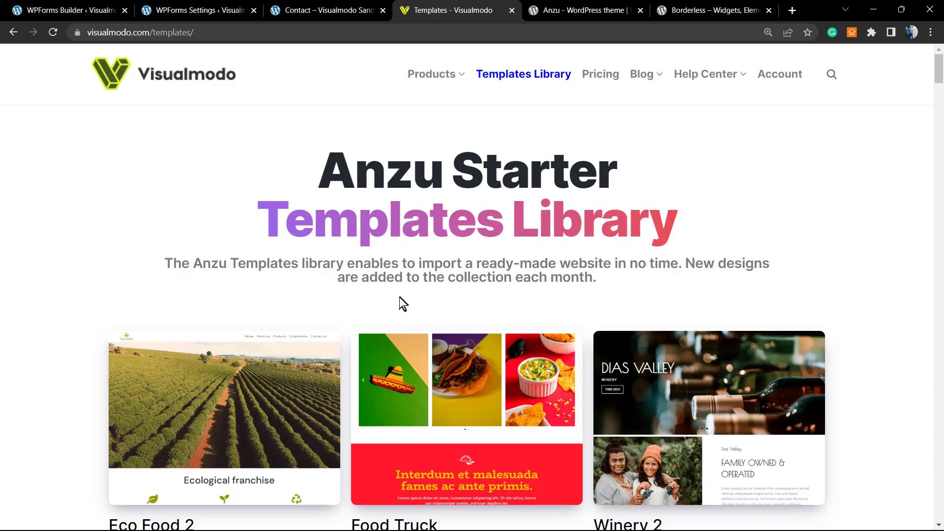
scroll(397, 303, "down", 5)
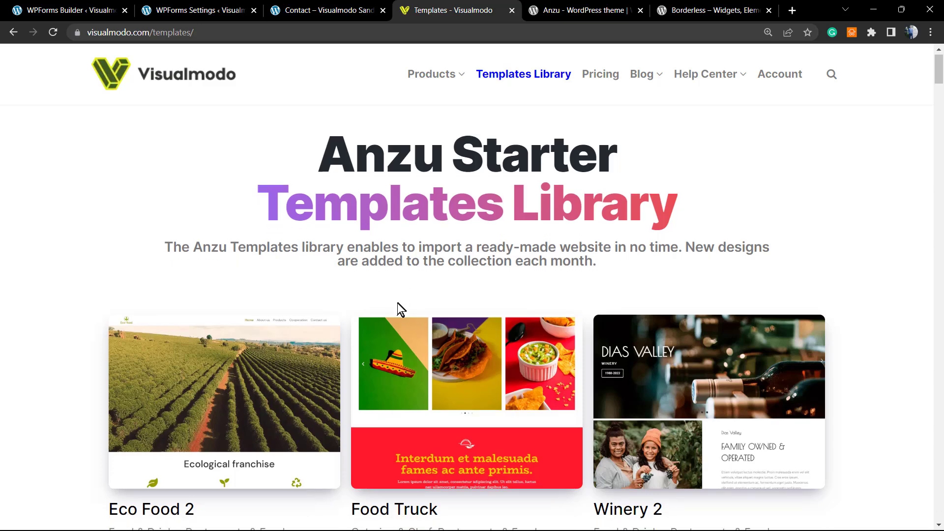
scroll(356, 283, "down", 7)
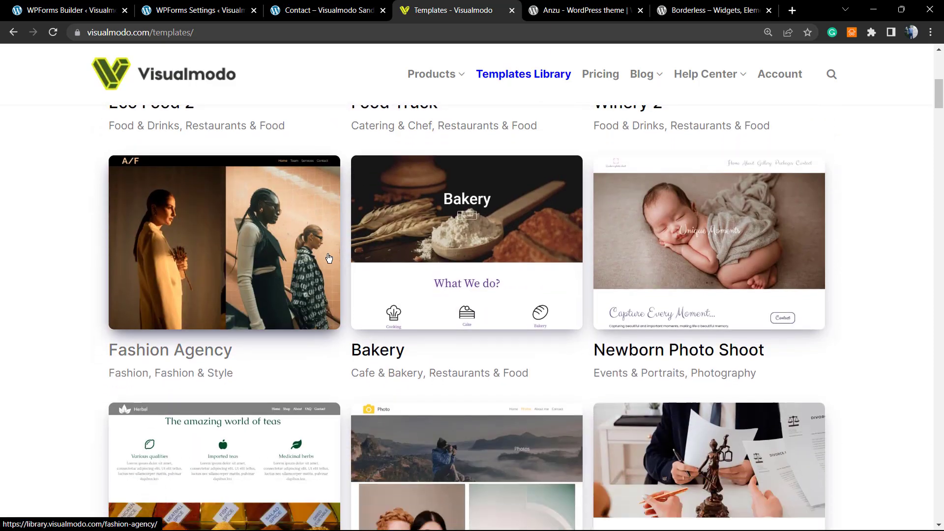
scroll(329, 258, "down", 10)
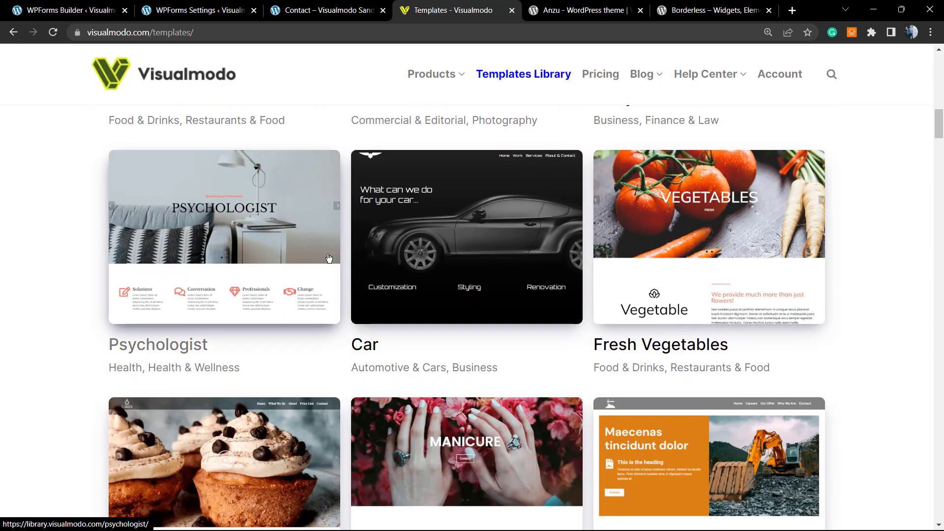
scroll(329, 258, "down", 11)
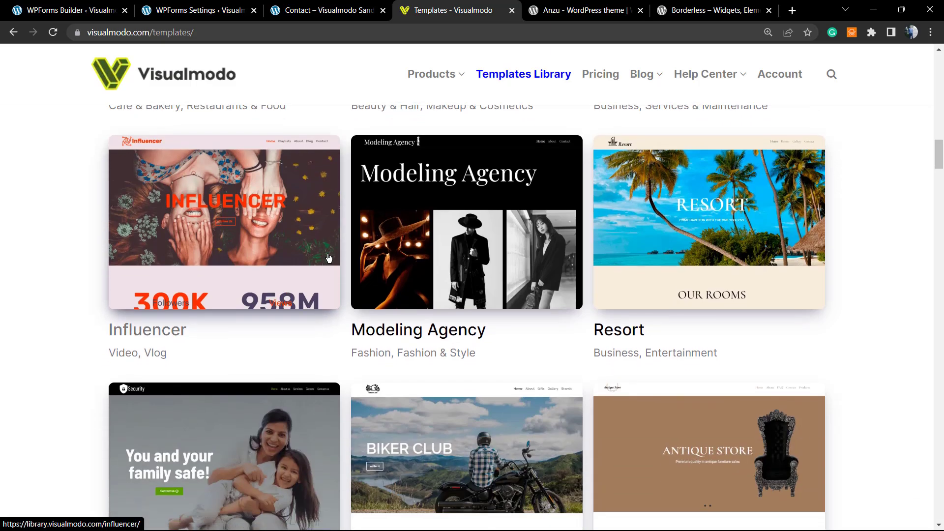
scroll(329, 258, "down", 10)
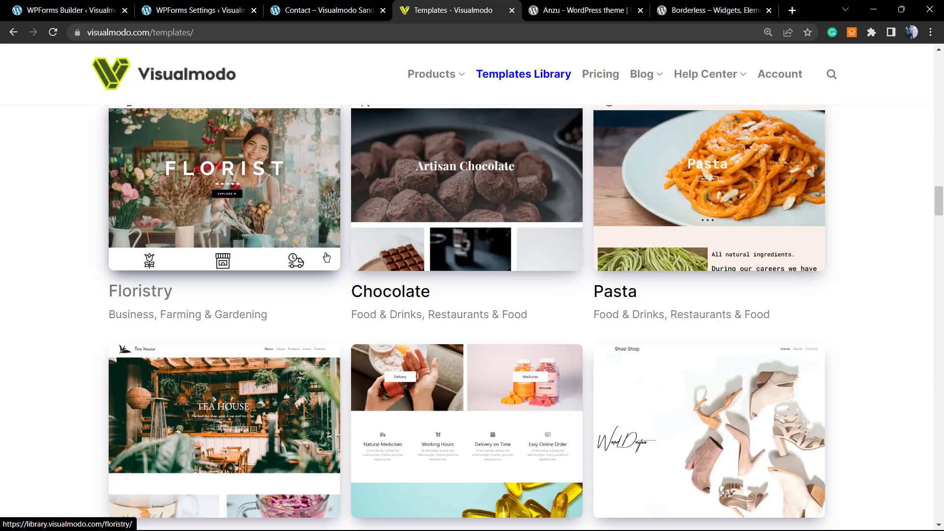
scroll(326, 256, "down", 12)
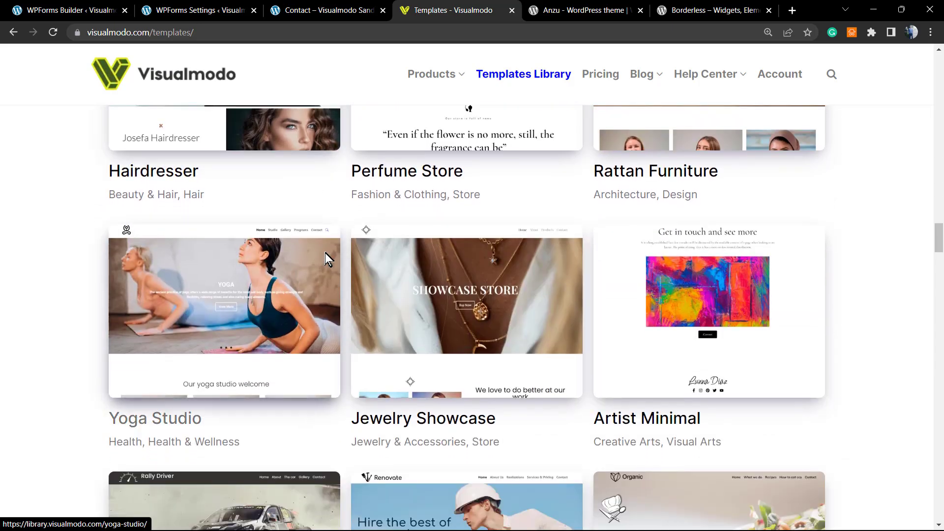
scroll(326, 253, "down", 10)
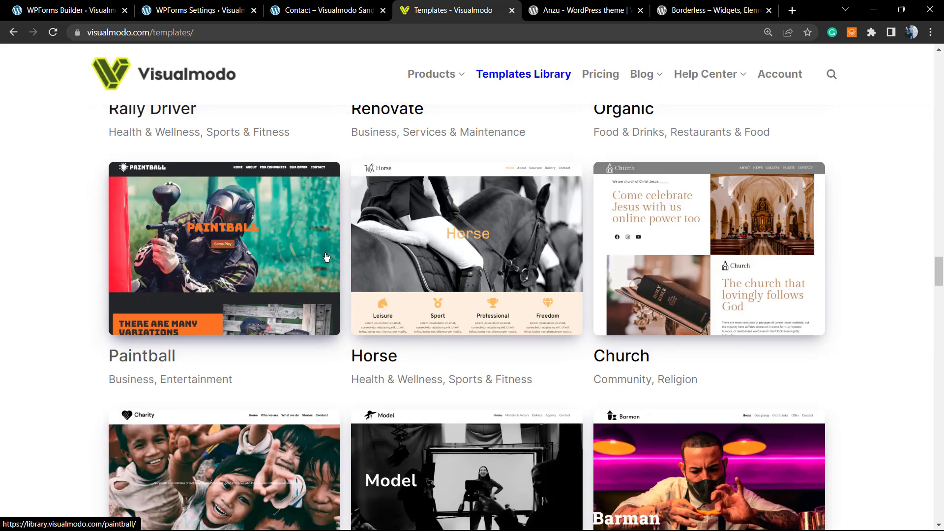
scroll(326, 256, "down", 10)
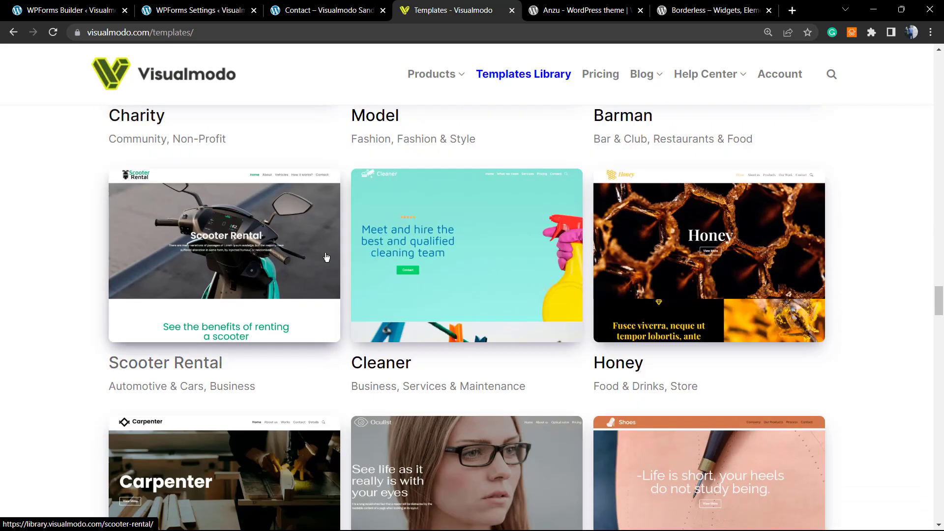
scroll(326, 256, "down", 10)
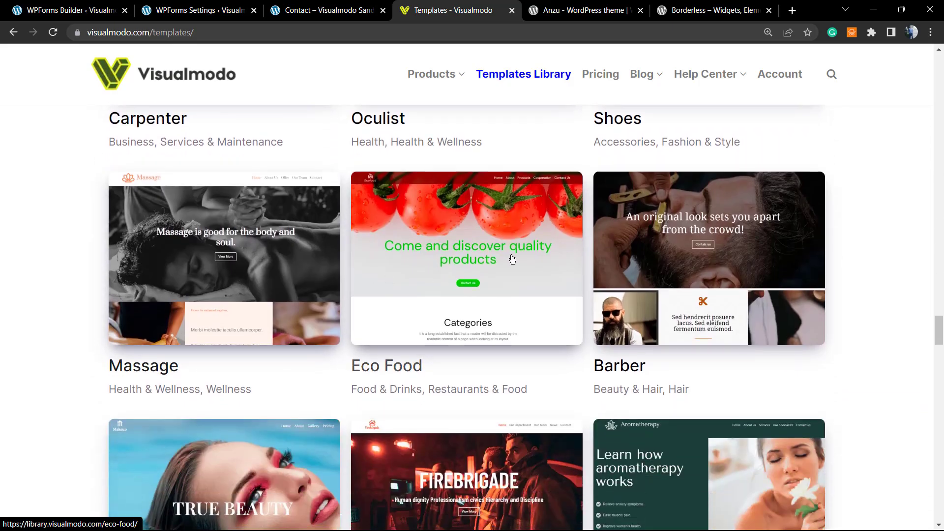